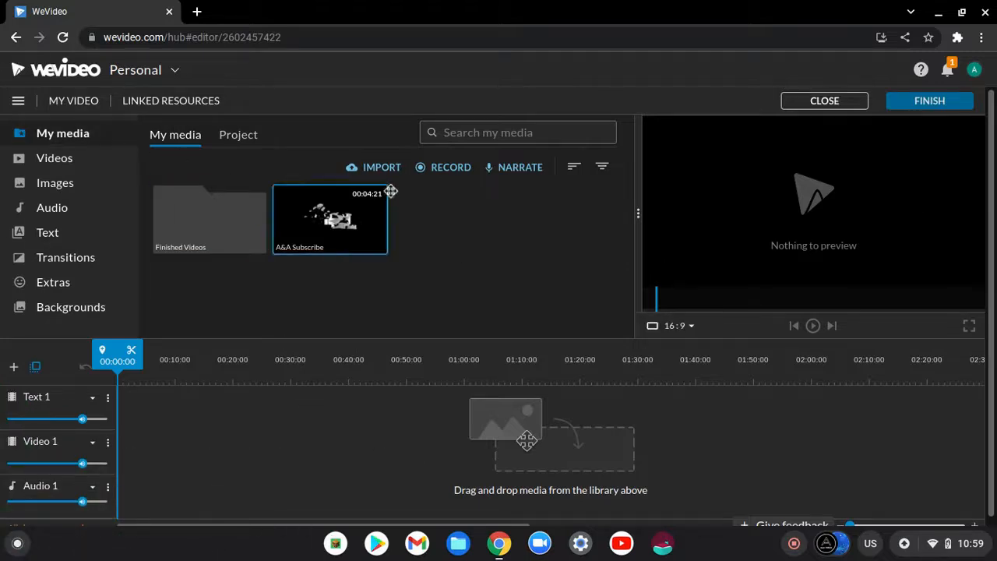
# Import the video file "Why are there NO GREAT WHIT…" from the Downloads folder into the media library
pyautogui.click(382, 169)
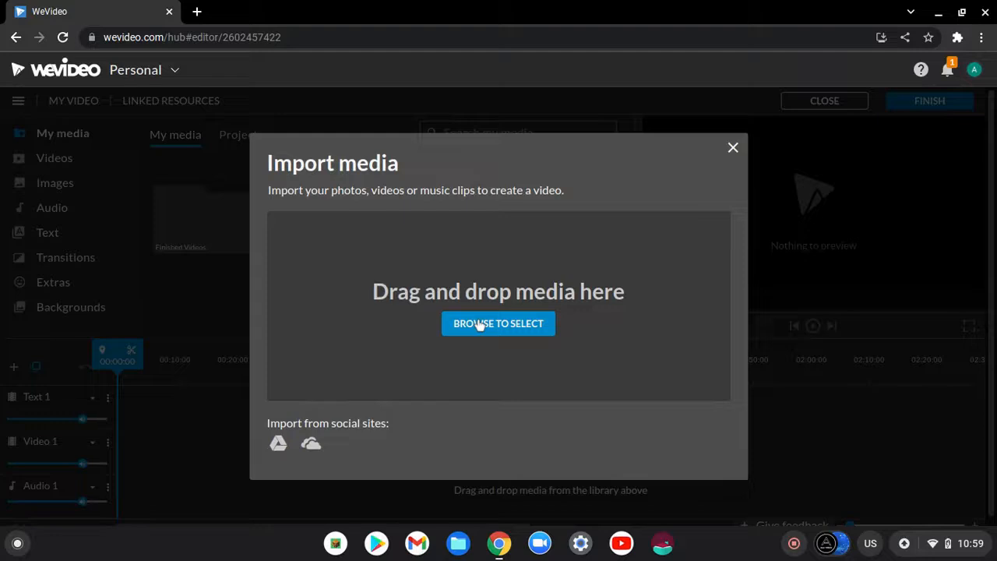
pyautogui.click(481, 325)
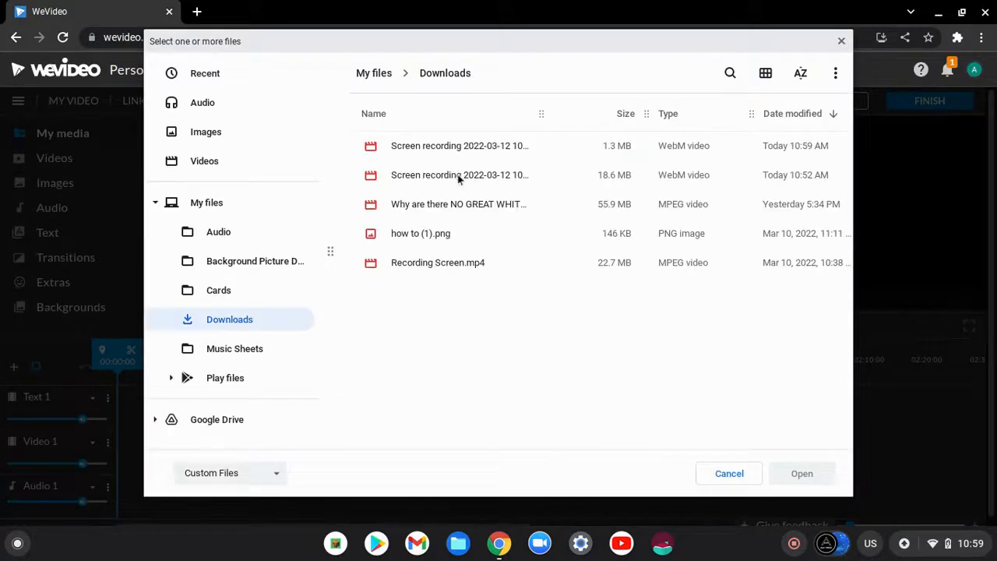
pyautogui.click(472, 207)
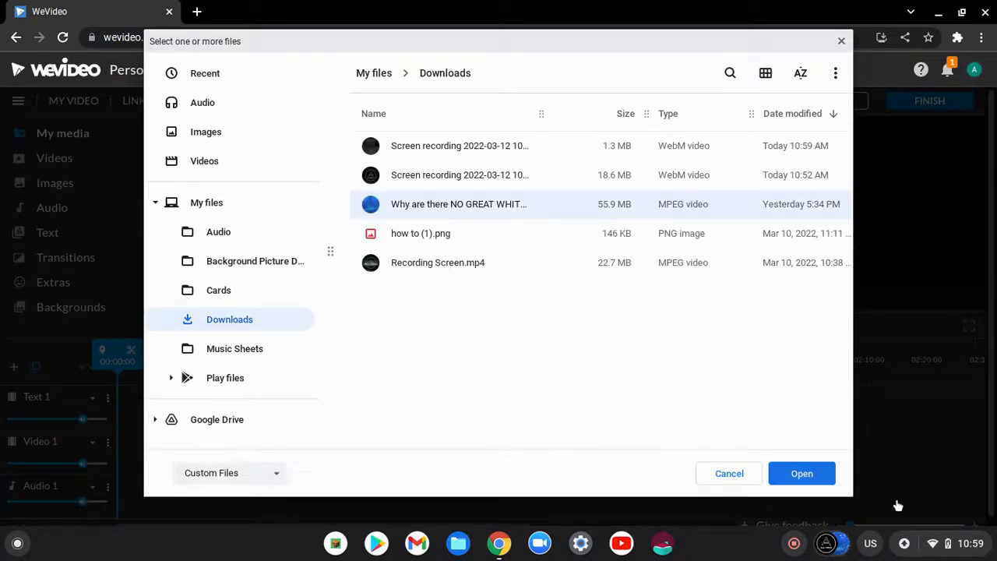
pyautogui.click(803, 474)
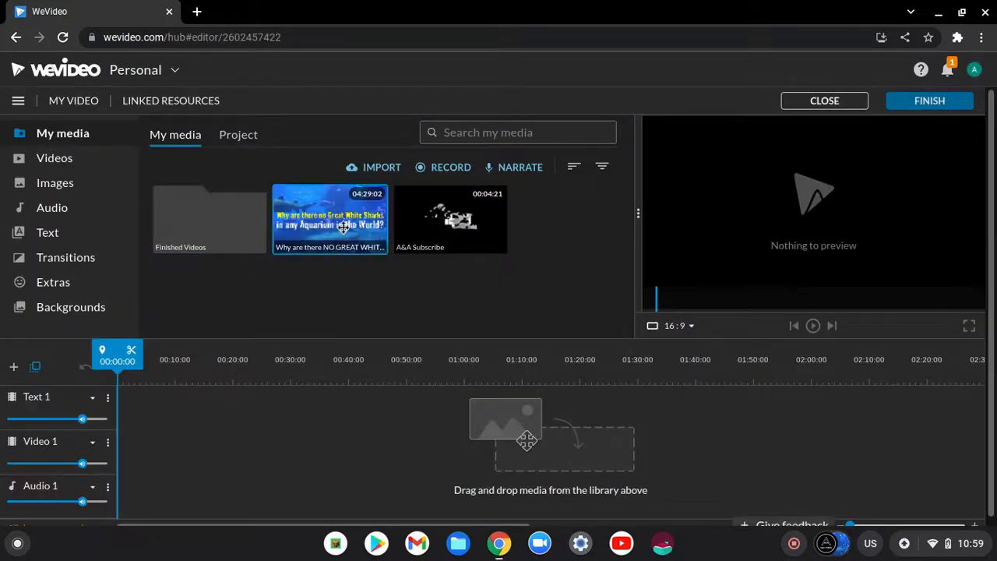
# Place the imported shark video at the start of the Video 1 track and switch the editor to full screen
pyautogui.moveTo(352, 293); pyautogui.dragTo(125, 464)
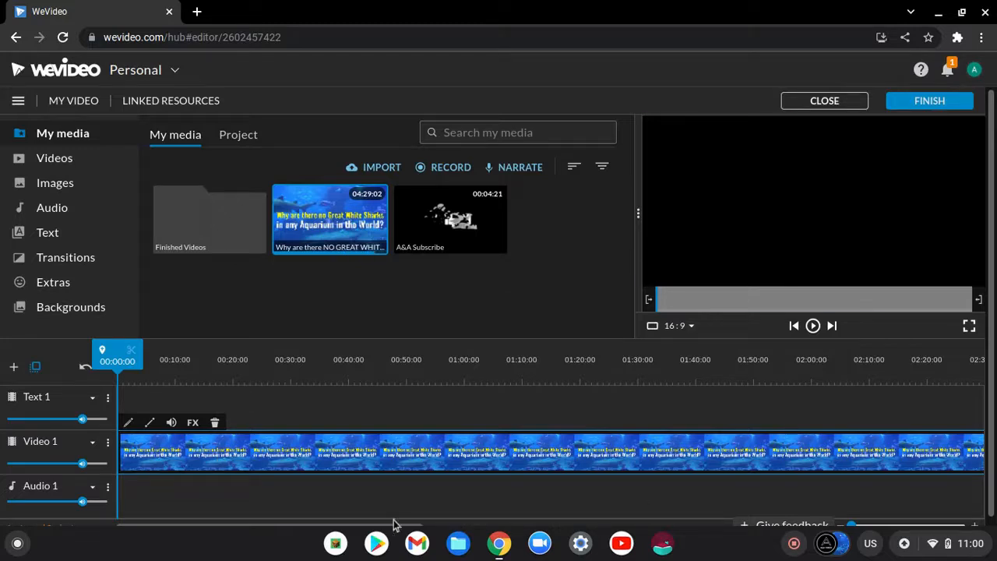
pyautogui.press('F11')
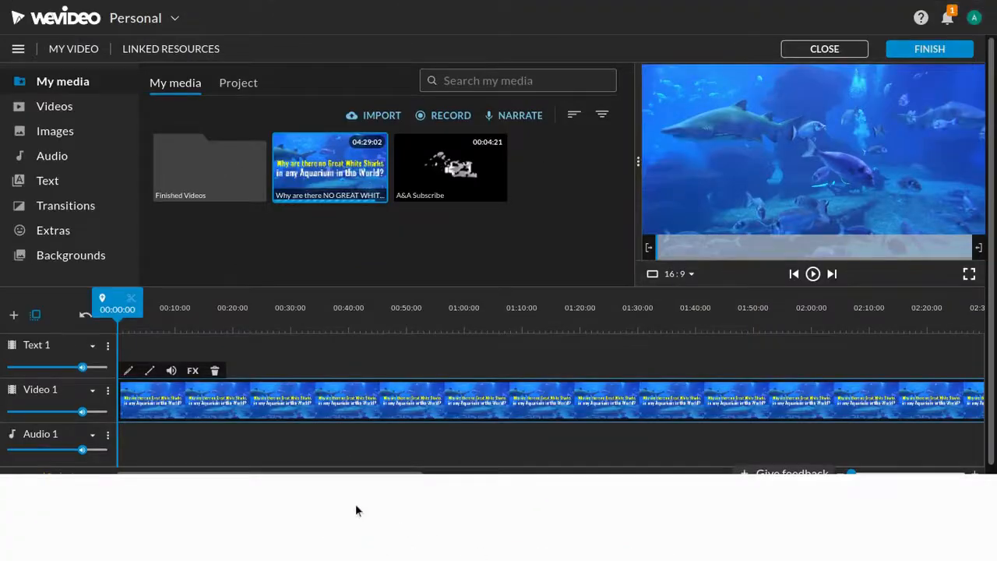
pyautogui.moveTo(363, 558); pyautogui.dragTo(300, 558)
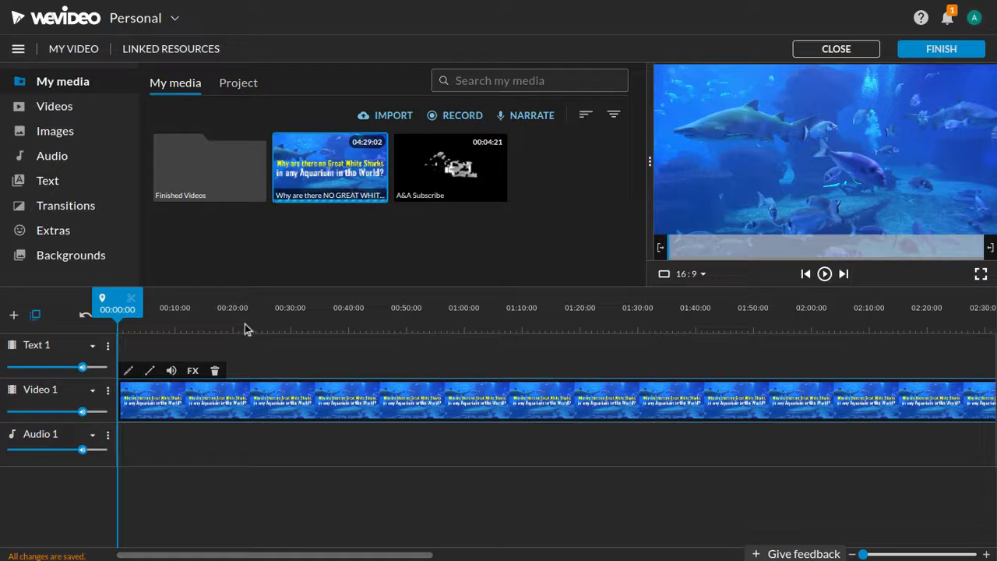
# Scrub through the shark video on the timeline and split the clip at 00:50:01
pyautogui.click(300, 308)
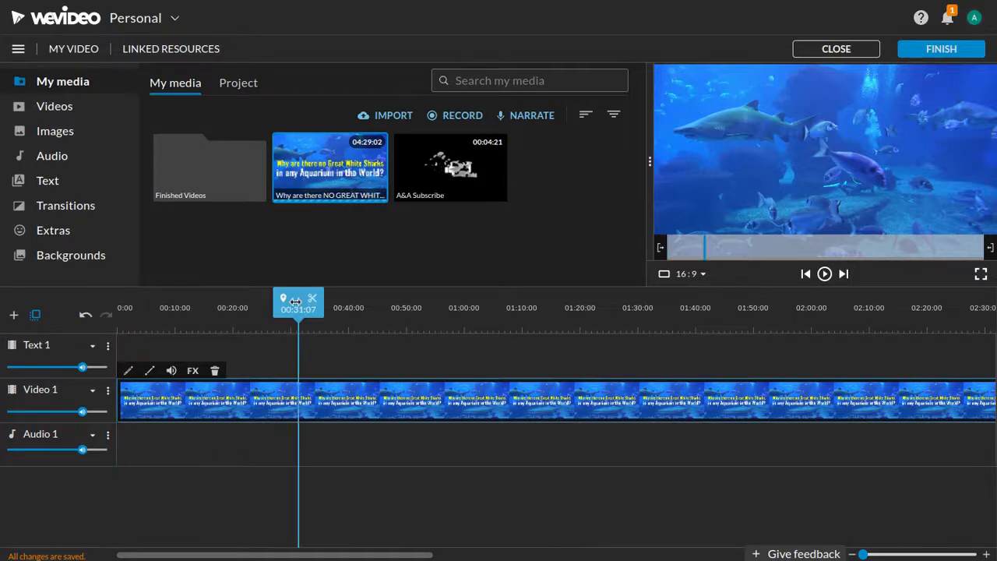
pyautogui.click(187, 309)
pyautogui.click(367, 324)
pyautogui.click(498, 311)
pyautogui.click(612, 310)
pyautogui.moveTo(591, 309)
pyautogui.mouseDown()
pyautogui.moveTo(347, 308)
pyautogui.moveTo(678, 289)
pyautogui.moveTo(347, 298)
pyautogui.moveTo(260, 346)
pyautogui.moveTo(396, 355)
pyautogui.moveTo(423, 377)
pyautogui.mouseUp()
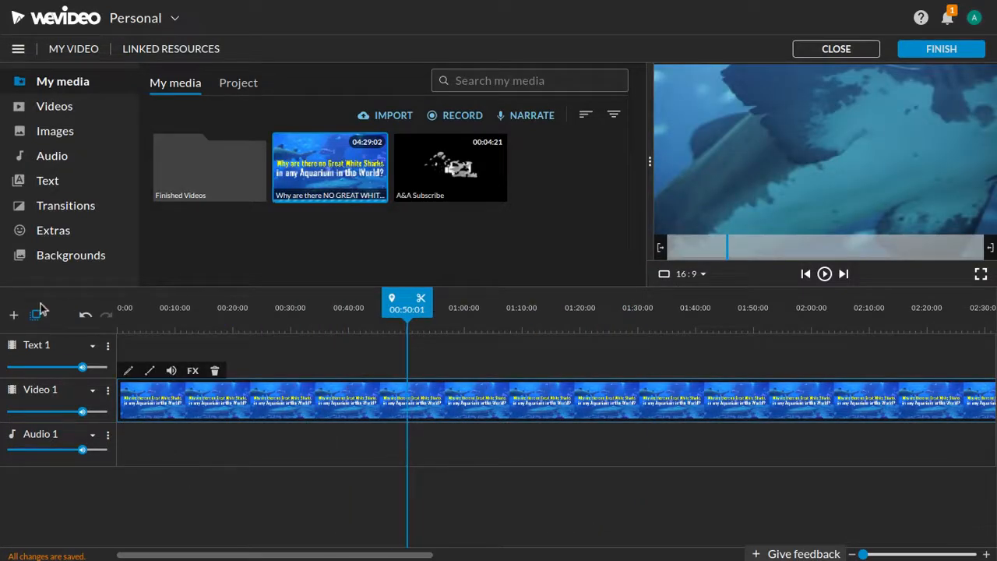
pyautogui.click(421, 298)
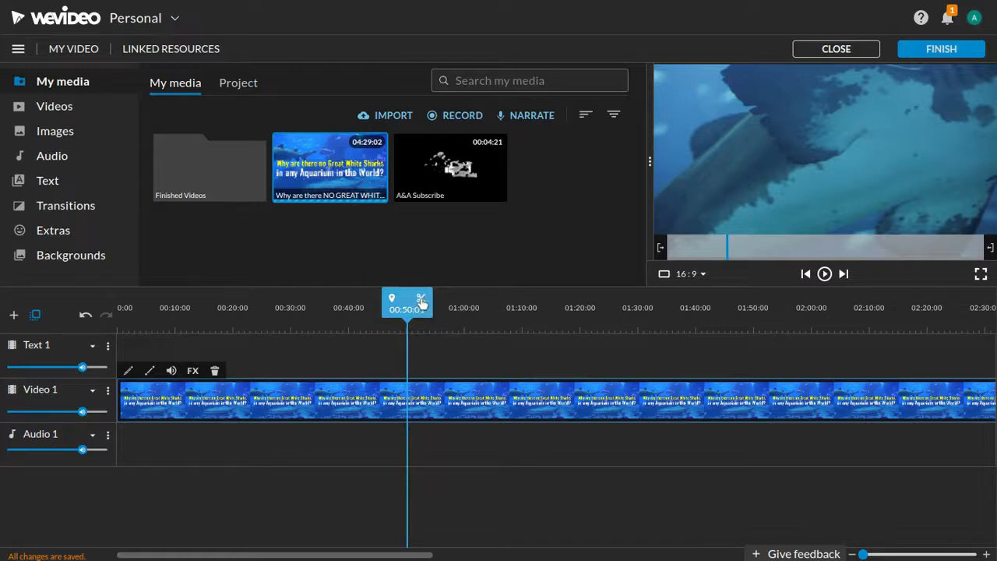
pyautogui.click(421, 302)
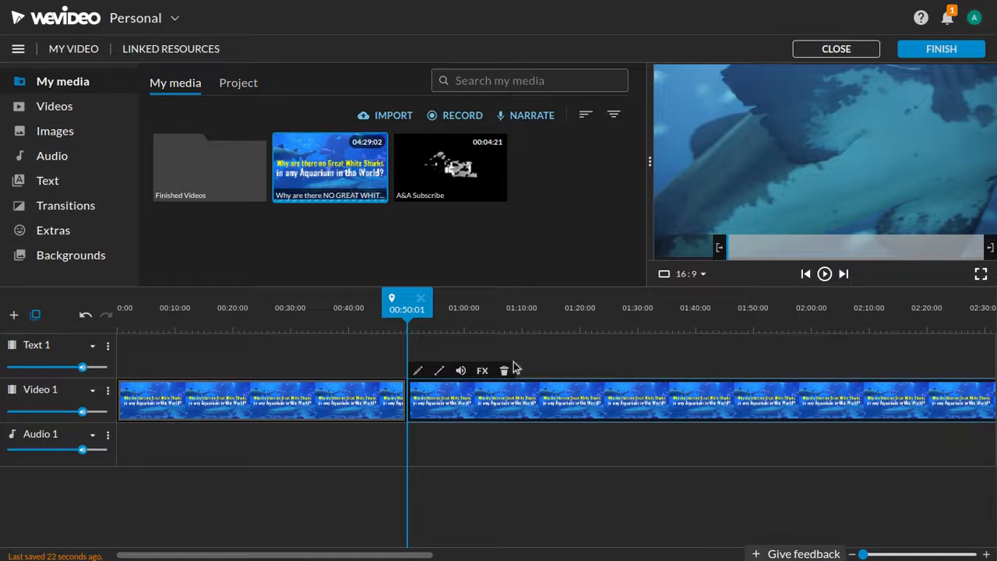
# Undo the split of the shark video and return the playhead to 00:00:00
pyautogui.click(84, 318)
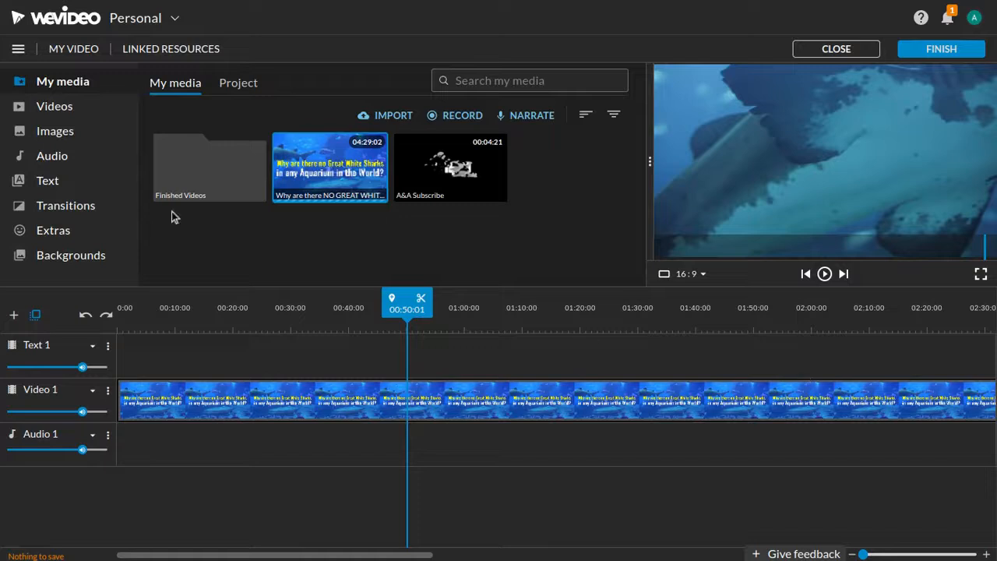
pyautogui.moveTo(407, 312); pyautogui.dragTo(78, 366)
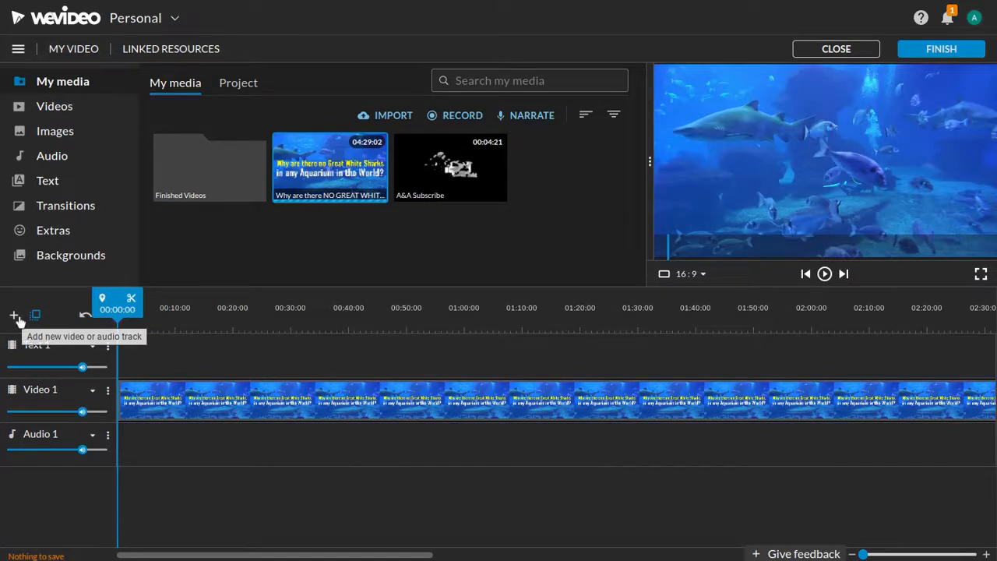
pyautogui.click(15, 315)
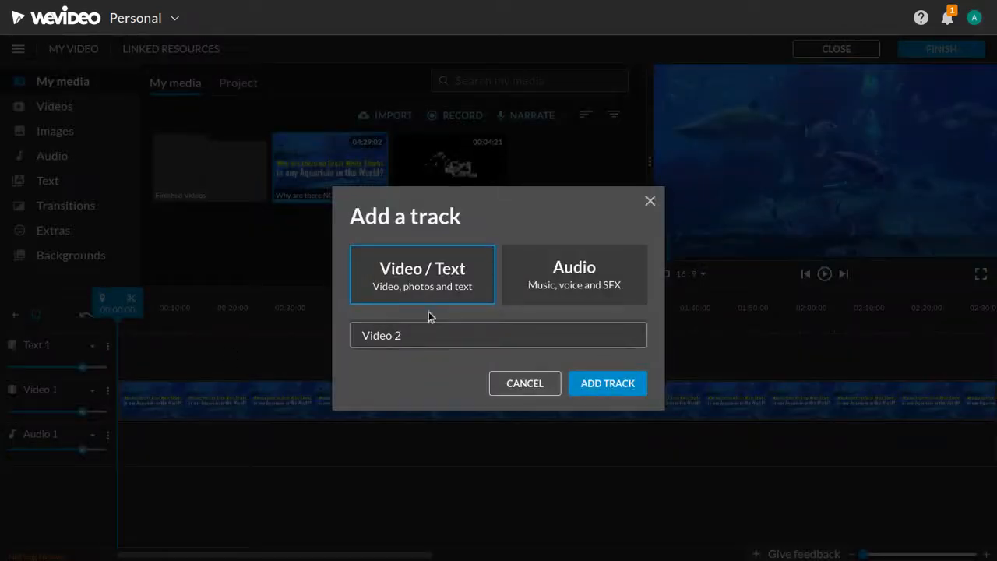
pyautogui.click(582, 285)
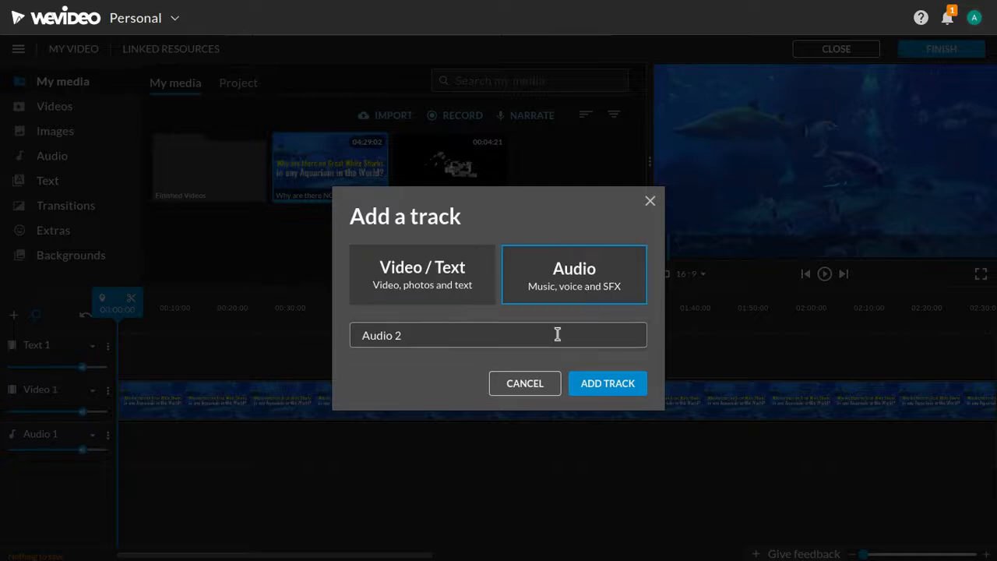
pyautogui.click(435, 287)
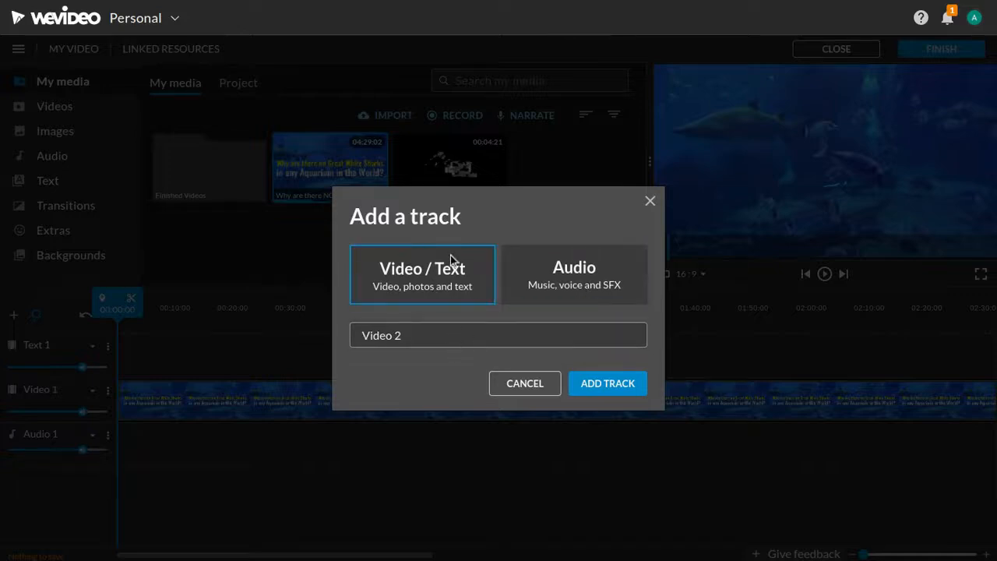
pyautogui.click(414, 336)
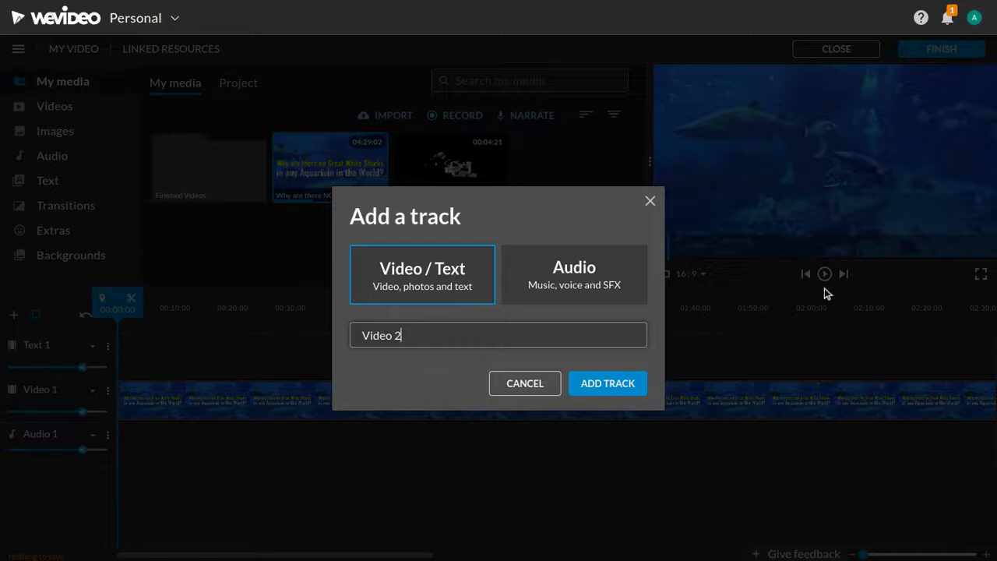
pyautogui.click(527, 389)
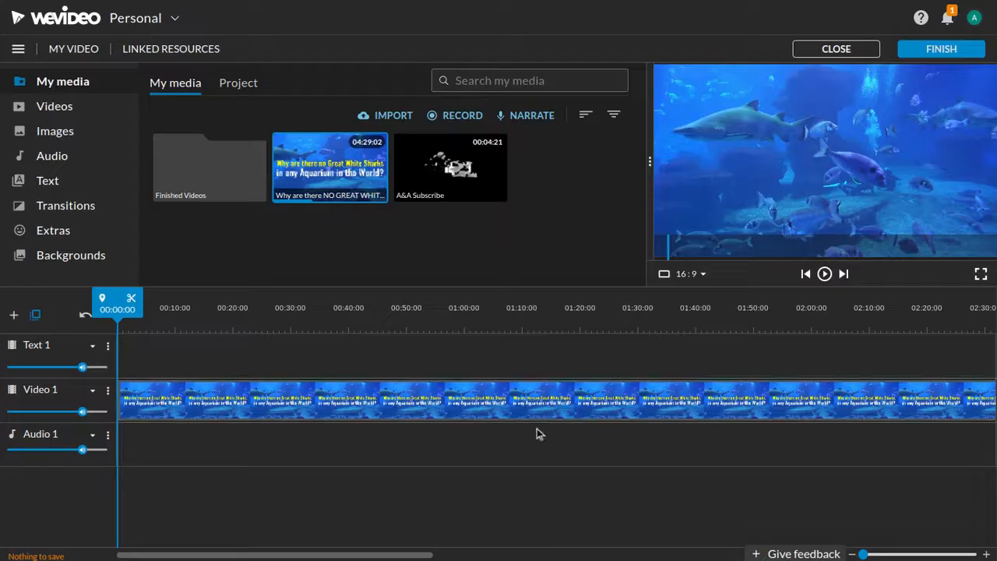
# Rename the Text 1 track as "Main Text" and the Video 1 track as "Main Video"
pyautogui.click(48, 345)
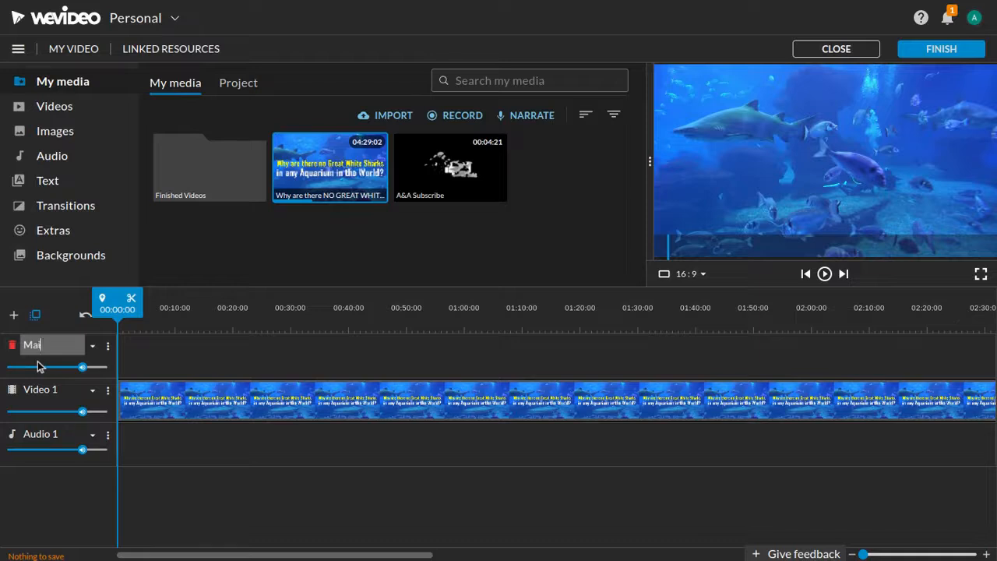
pyautogui.write('Main Text')
pyautogui.click(56, 389)
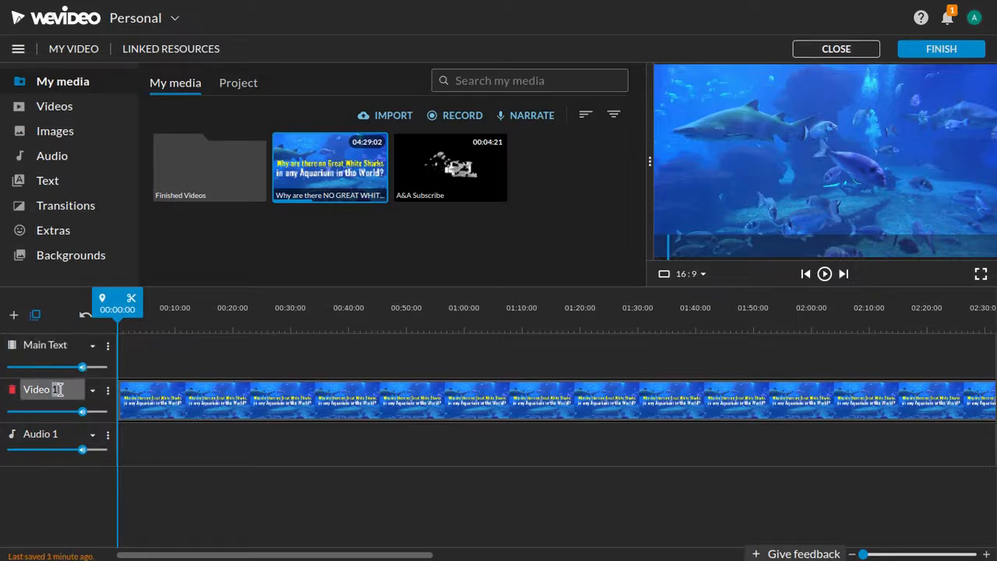
pyautogui.hotkey('ctrl', 'a')
pyautogui.press('BackSpace')
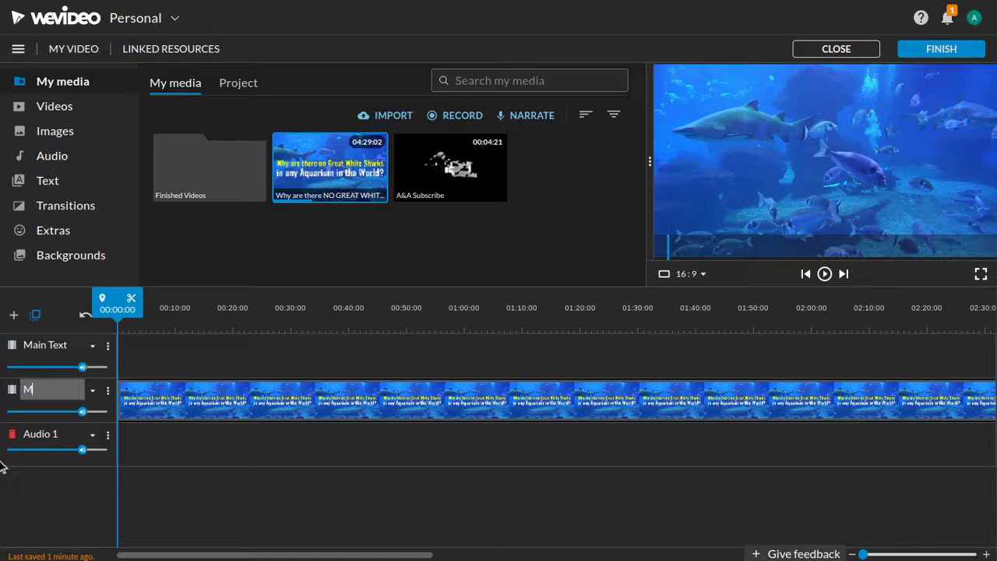
pyautogui.write('Main Video')
# Rename the Audio 1 track as "Main music"
pyautogui.click(56, 433)
pyautogui.hotkey('ctrl', 'a')
pyautogui.press('BackSpace')
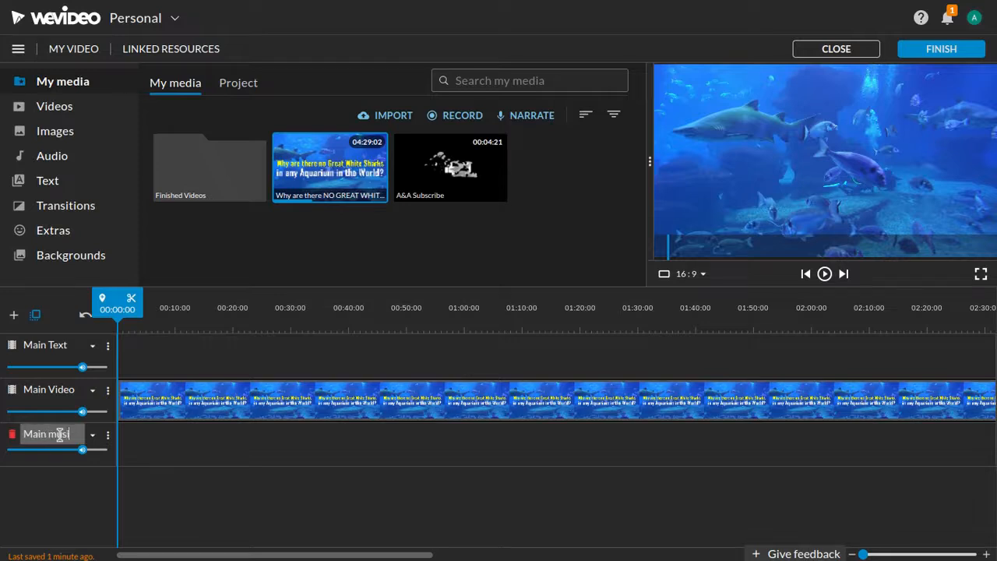
pyautogui.click(259, 503)
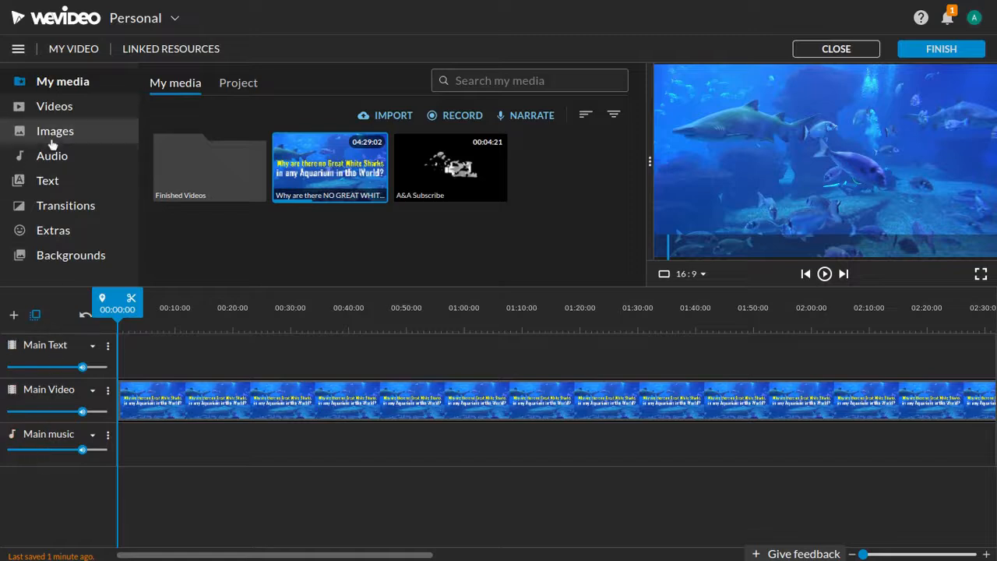
# Browse the stock video library, search it for "Space Shuttle" and preview the 8-second shuttle launch clip
pyautogui.click(67, 113)
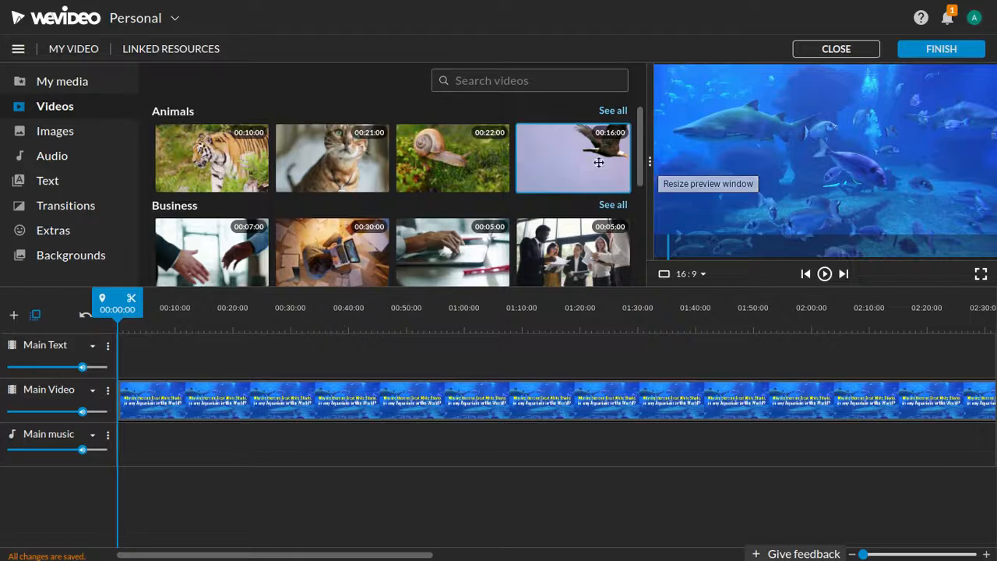
pyautogui.scroll(-5, 534, 171)
pyautogui.scroll(-4, 537, 177)
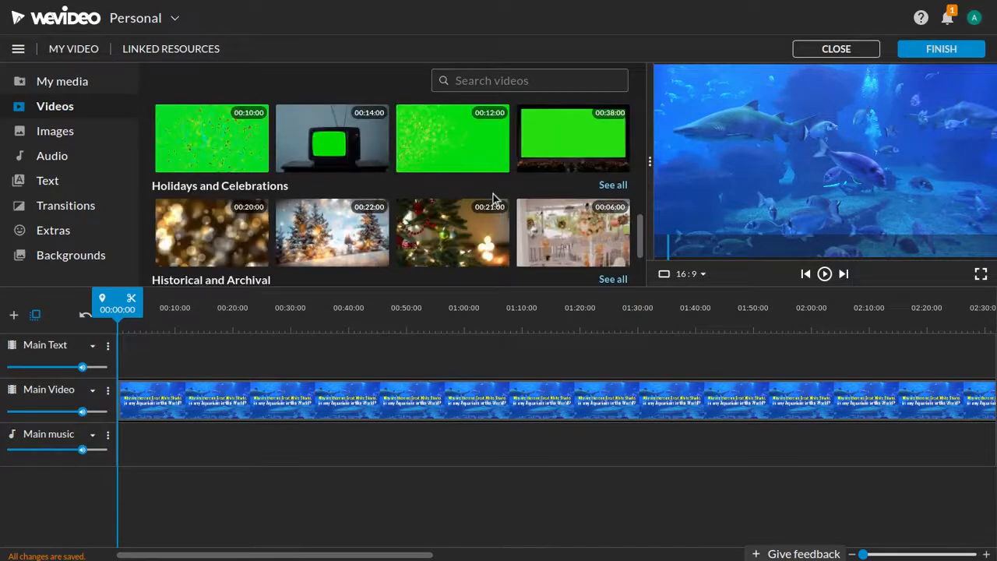
pyautogui.scroll(-4, 514, 204)
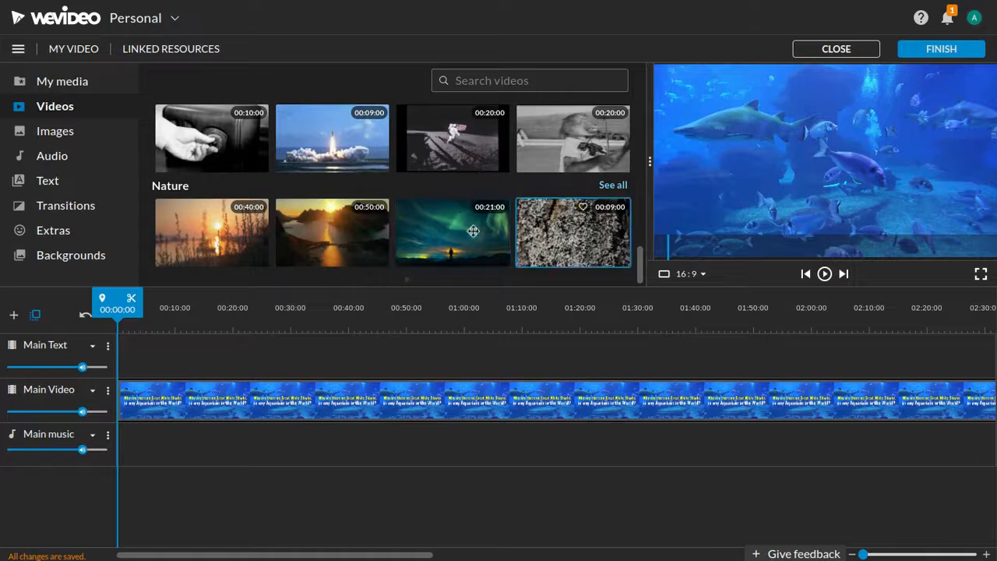
pyautogui.scroll(8, 522, 197)
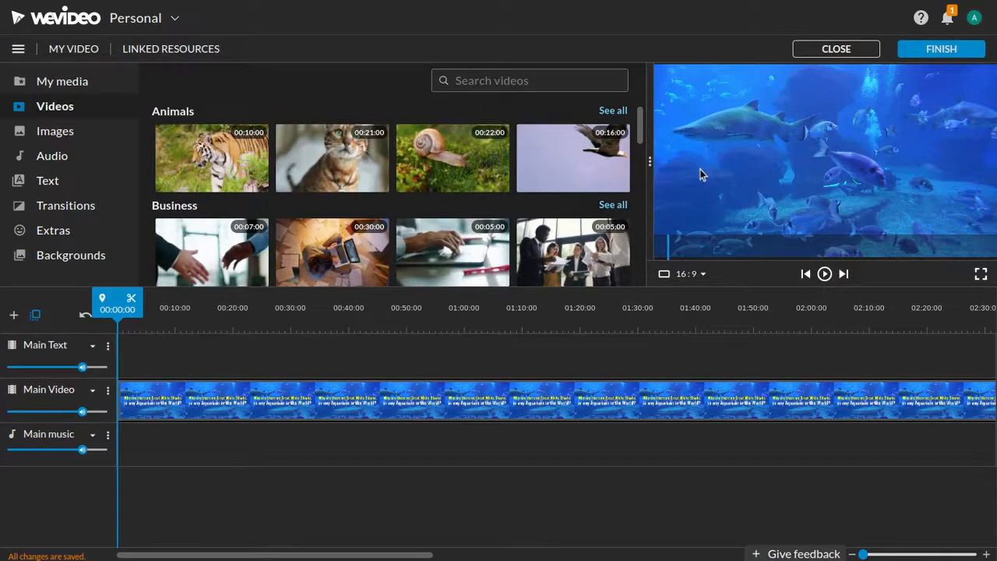
pyautogui.click(539, 87)
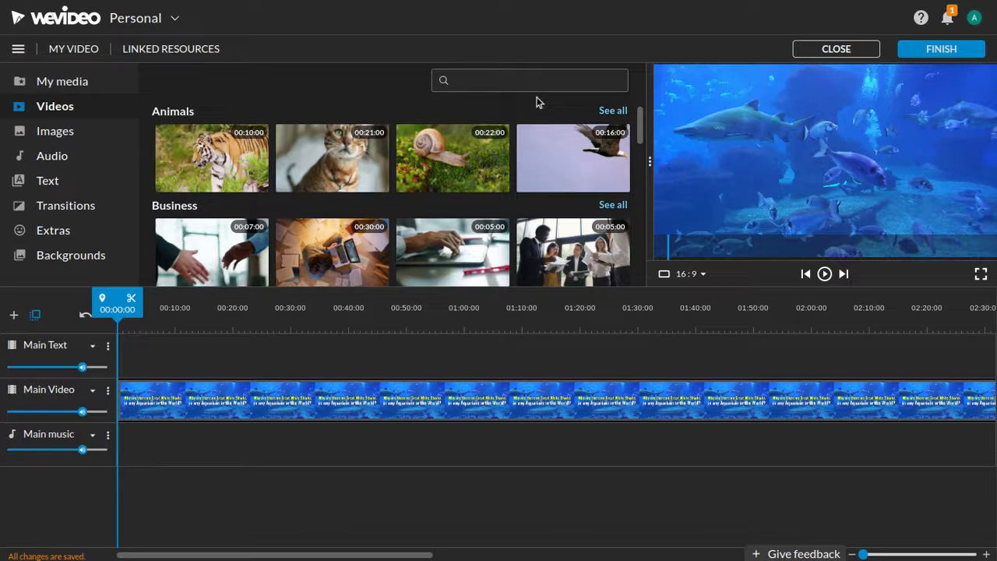
pyautogui.write('Space Shuttle')
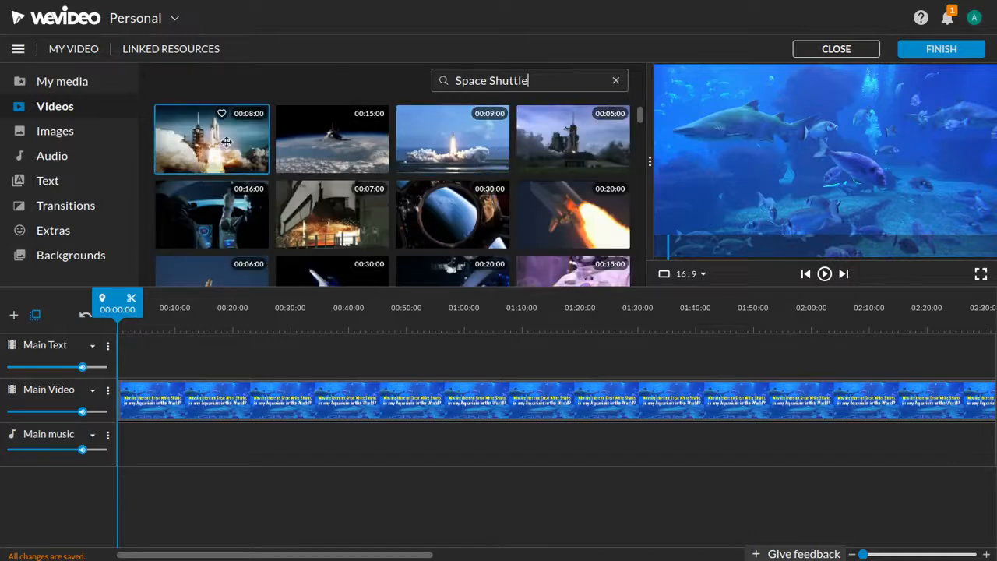
pyautogui.moveTo(225, 139); pyautogui.dragTo(188, 125)
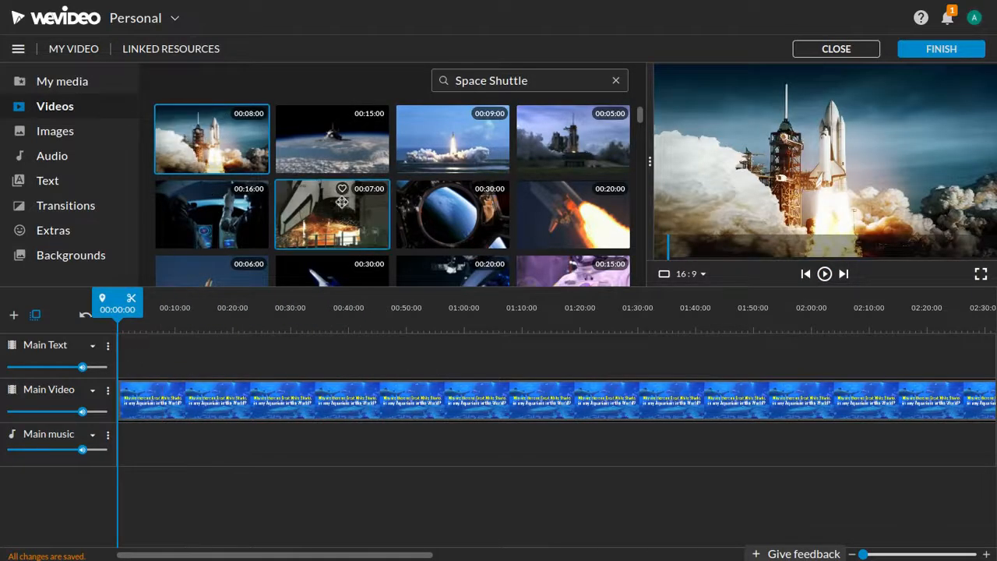
# Look over the categories of the stock image library
pyautogui.click(88, 129)
pyautogui.click(534, 82)
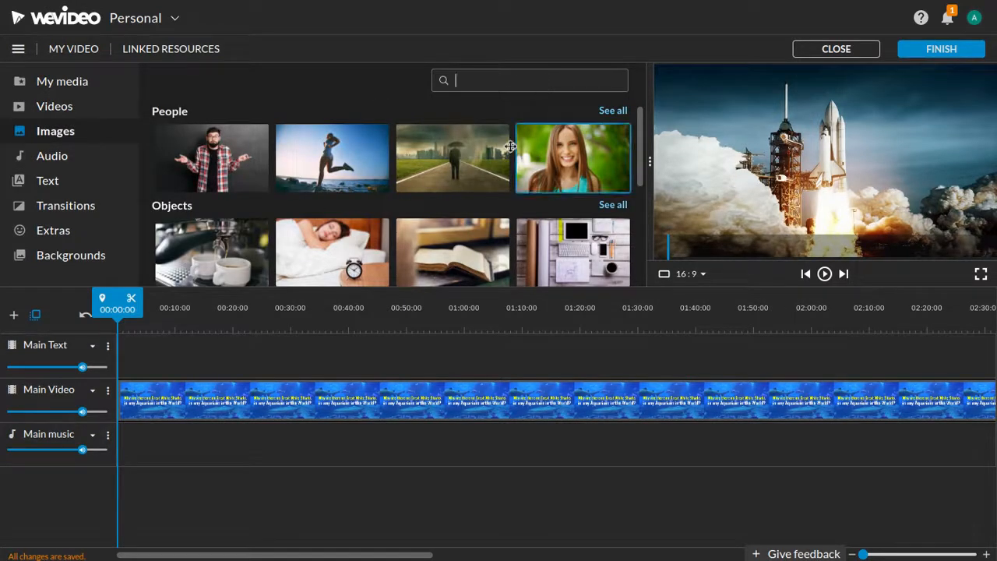
pyautogui.click(91, 106)
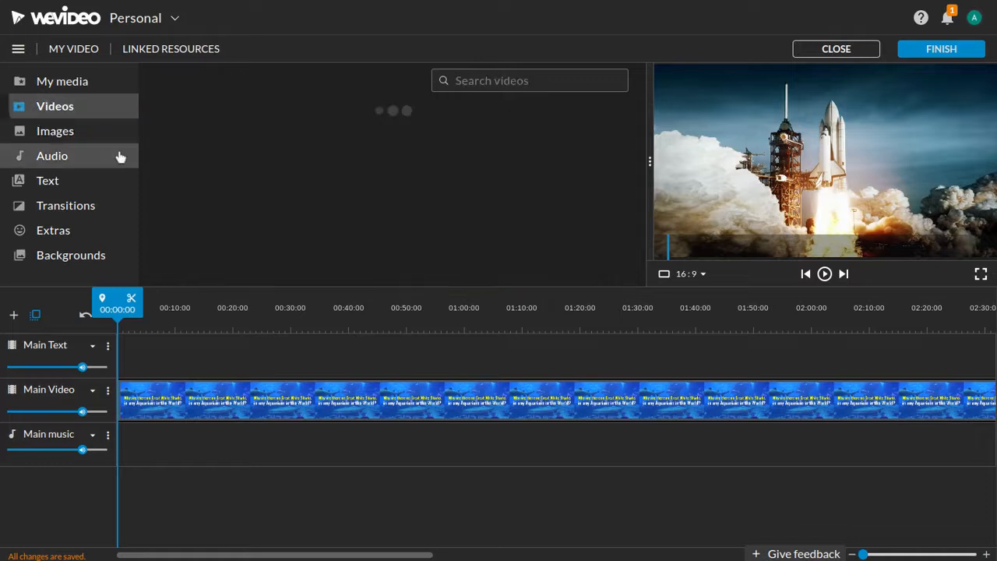
pyautogui.click(70, 127)
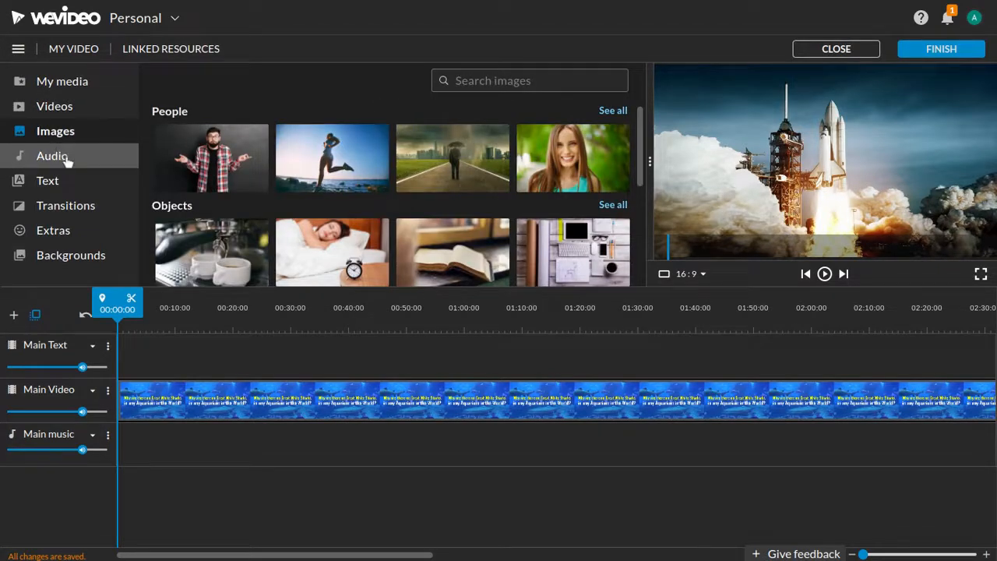
# Find the stock track "Happy Acoustic Story 60 Sec" and place it at the start of the Main music track
pyautogui.click(92, 165)
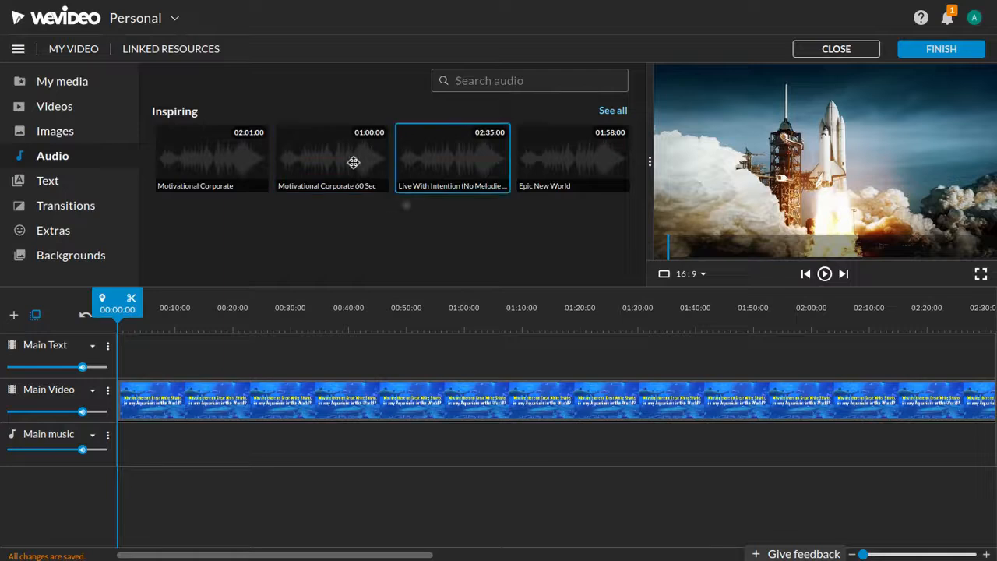
pyautogui.scroll(-5, 444, 151)
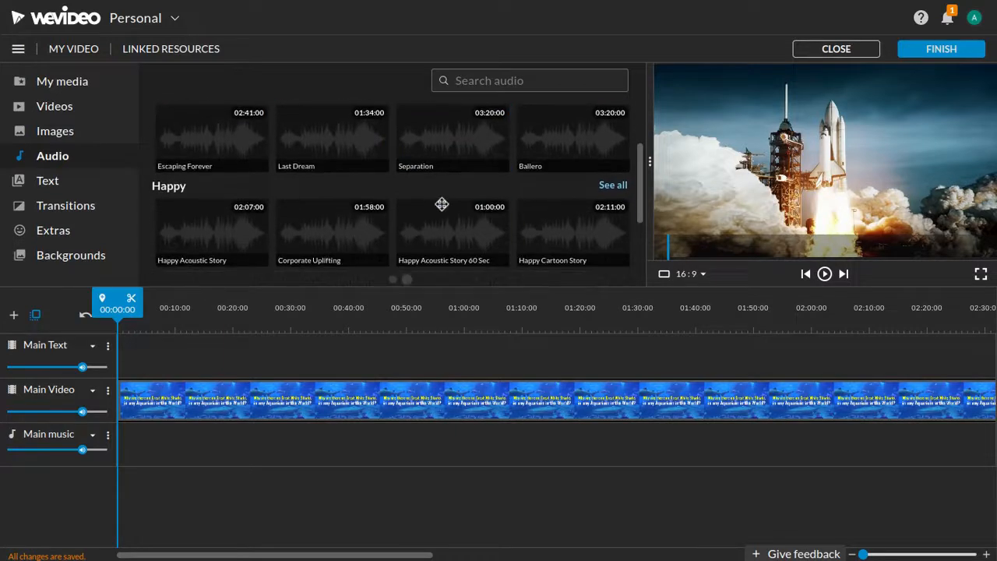
pyautogui.scroll(-2, 312, 159)
pyautogui.moveTo(436, 135); pyautogui.dragTo(125, 450)
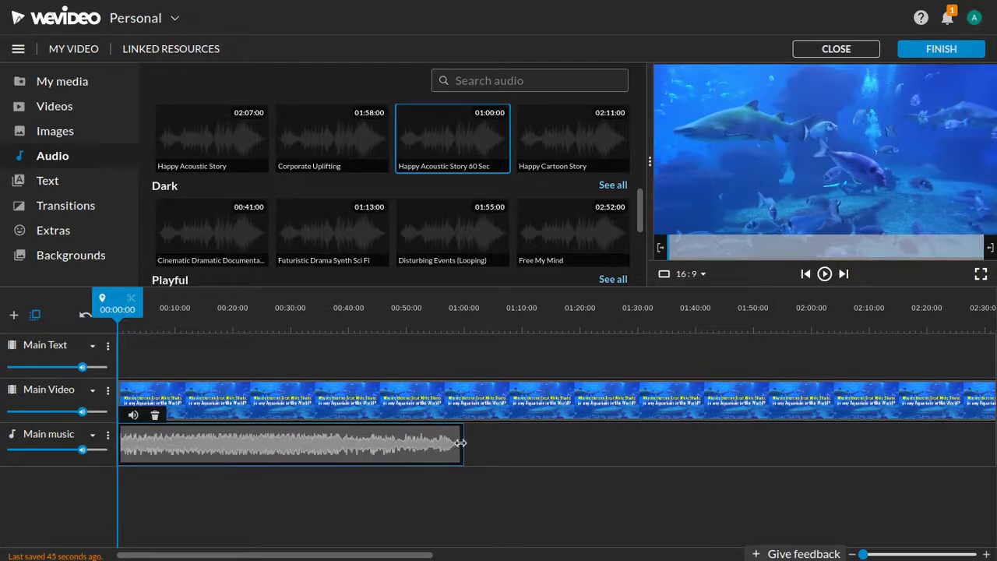
# Trim the end of the music clip back to about 00:43:19, and extend it again to 01:00:00
pyautogui.click(460, 442)
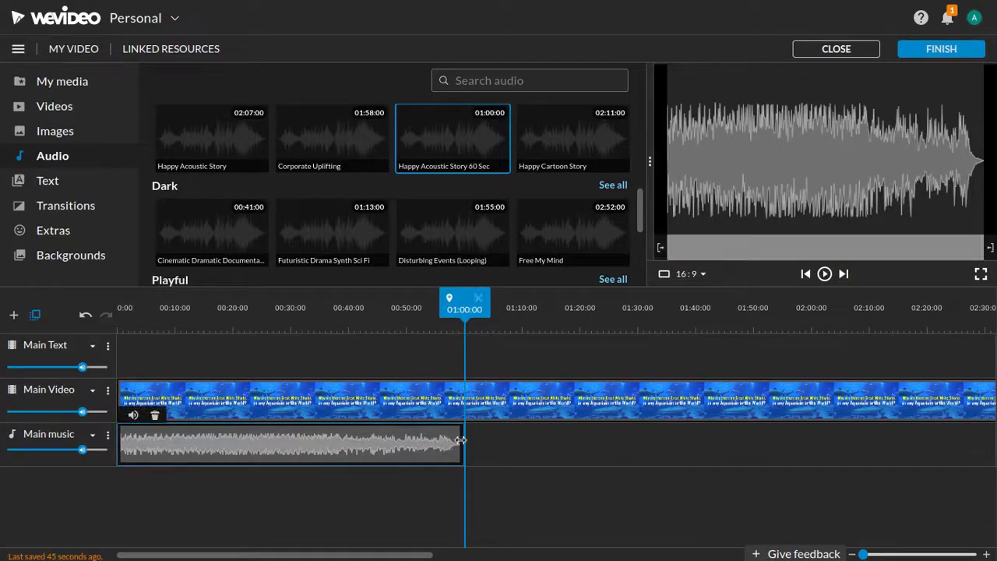
pyautogui.moveTo(454, 441); pyautogui.dragTo(365, 442)
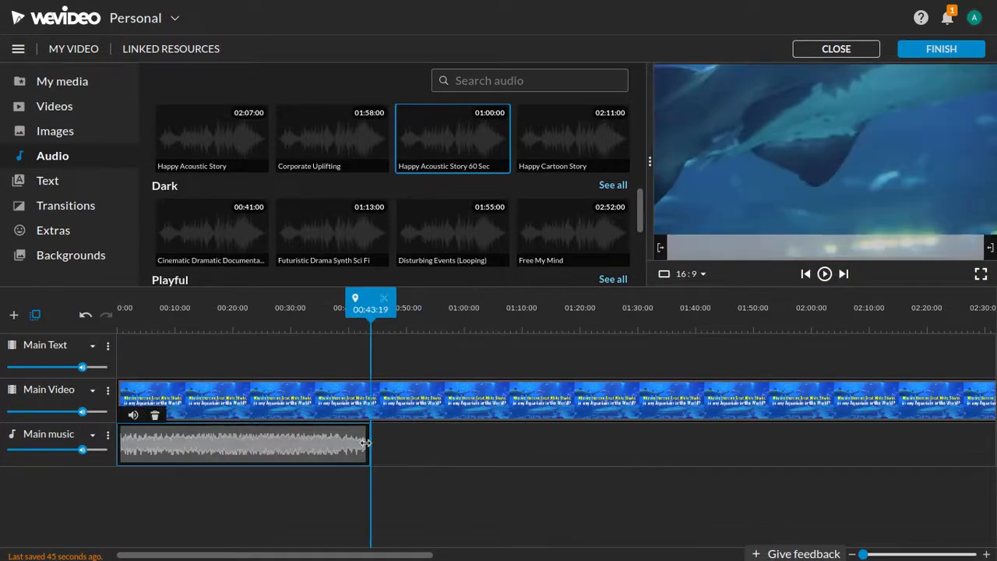
pyautogui.moveTo(478, 441); pyautogui.dragTo(504, 460)
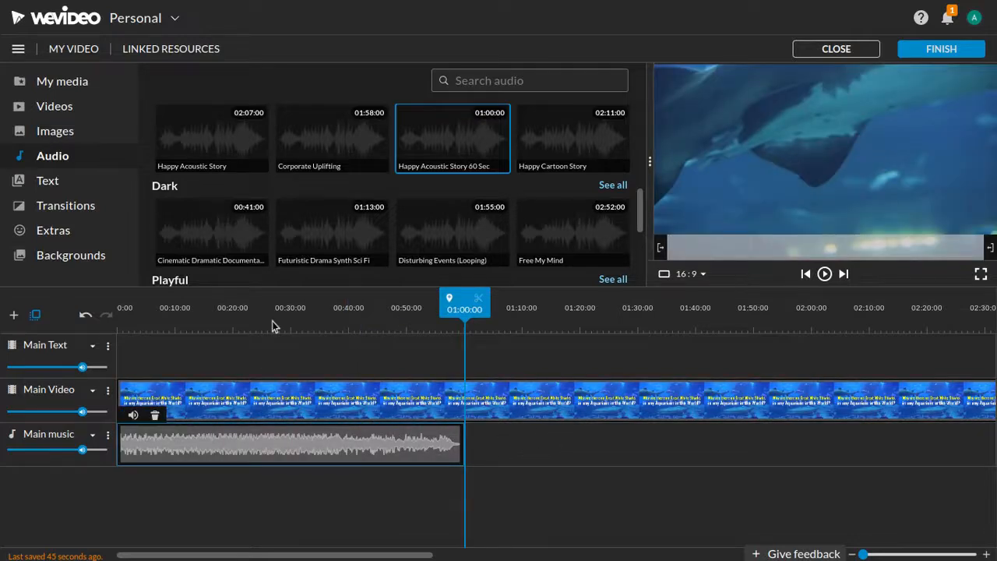
# Split the music clip at about 00:26:18 and try moving its second part
pyautogui.click(272, 321)
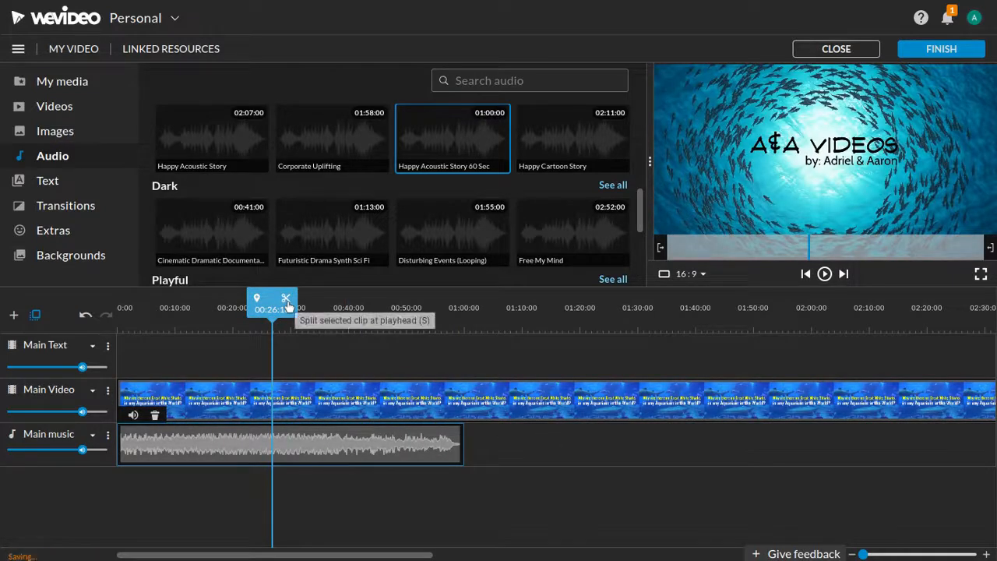
pyautogui.click(286, 303)
pyautogui.moveTo(333, 440)
pyautogui.mouseDown()
pyautogui.moveTo(335, 411)
pyautogui.moveTo(568, 439)
pyautogui.moveTo(521, 453)
pyautogui.moveTo(412, 461)
pyautogui.moveTo(329, 452)
pyautogui.mouseUp()
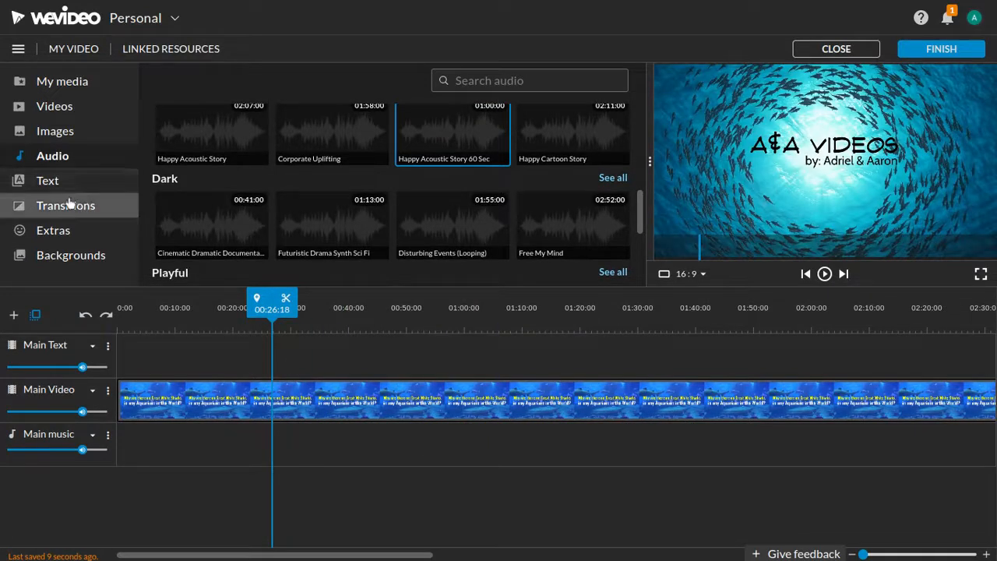
# Add the "Primary Text" motion caption with the green corner at the start of the Main Text track
pyautogui.click(64, 184)
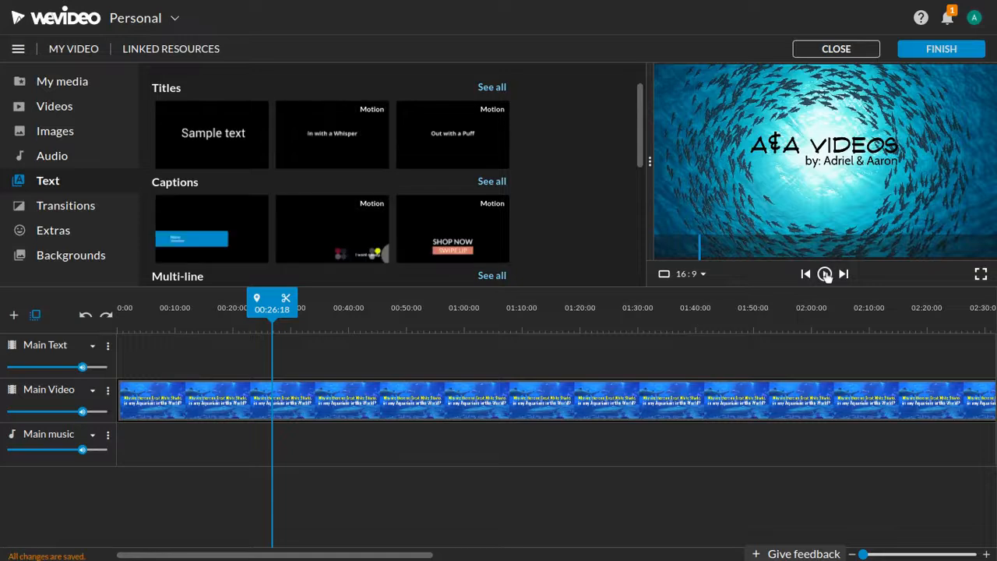
pyautogui.moveTo(273, 310); pyautogui.dragTo(102, 285)
pyautogui.scroll(-1, 480, 140)
pyautogui.scroll(1, 486, 145)
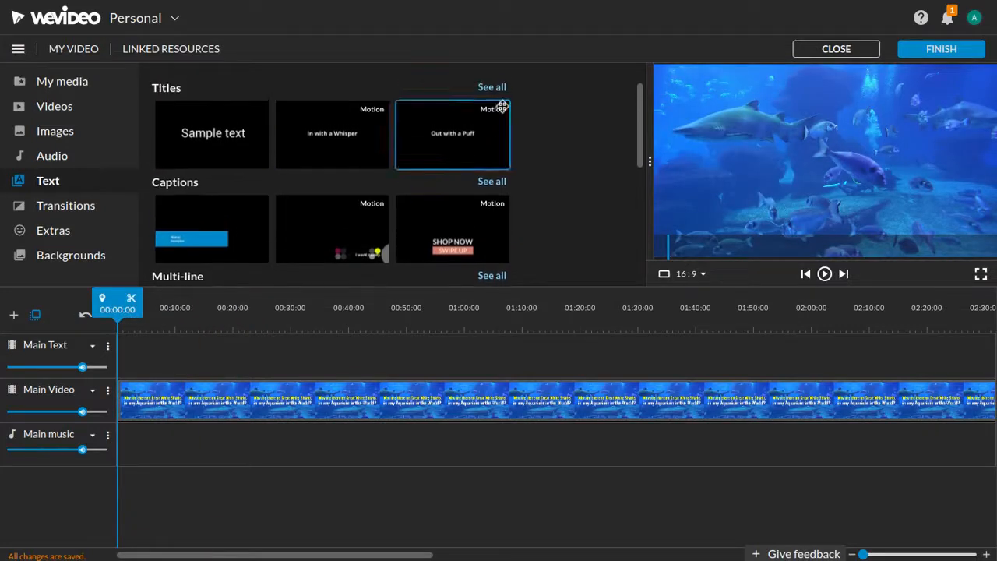
pyautogui.click(501, 182)
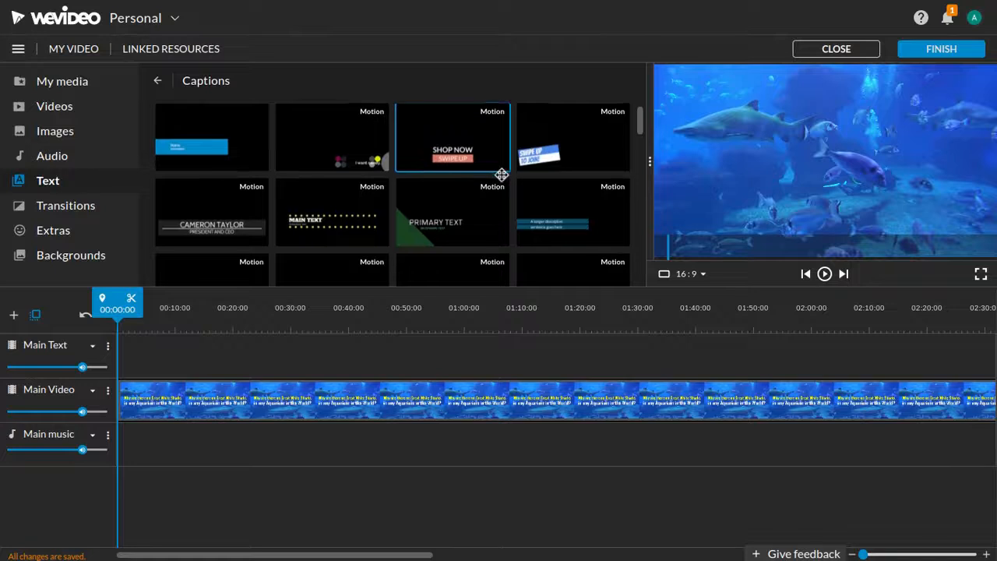
pyautogui.scroll(-1, 499, 171)
pyautogui.scroll(-3, 496, 168)
pyautogui.scroll(-5, 498, 186)
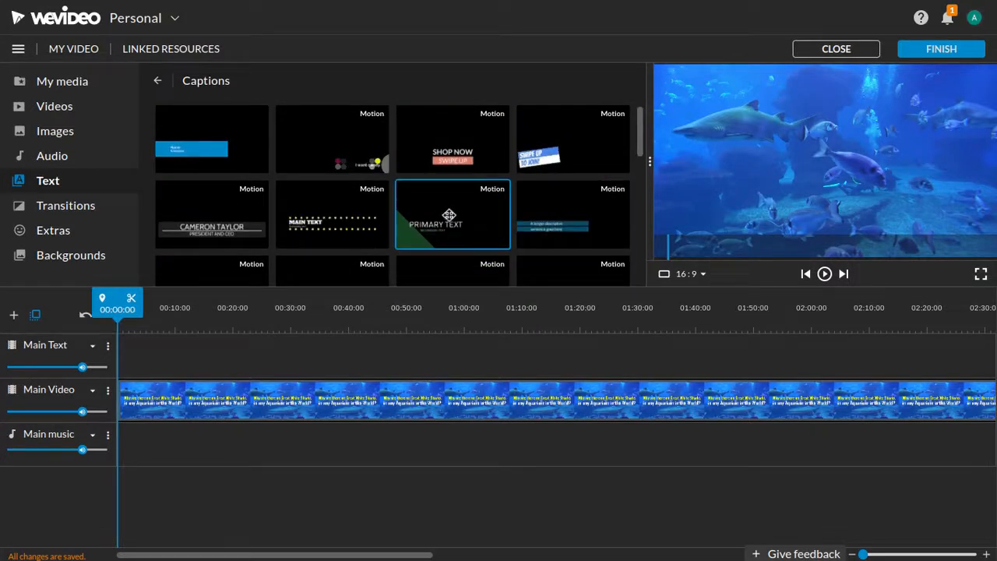
pyautogui.moveTo(443, 215); pyautogui.dragTo(124, 355)
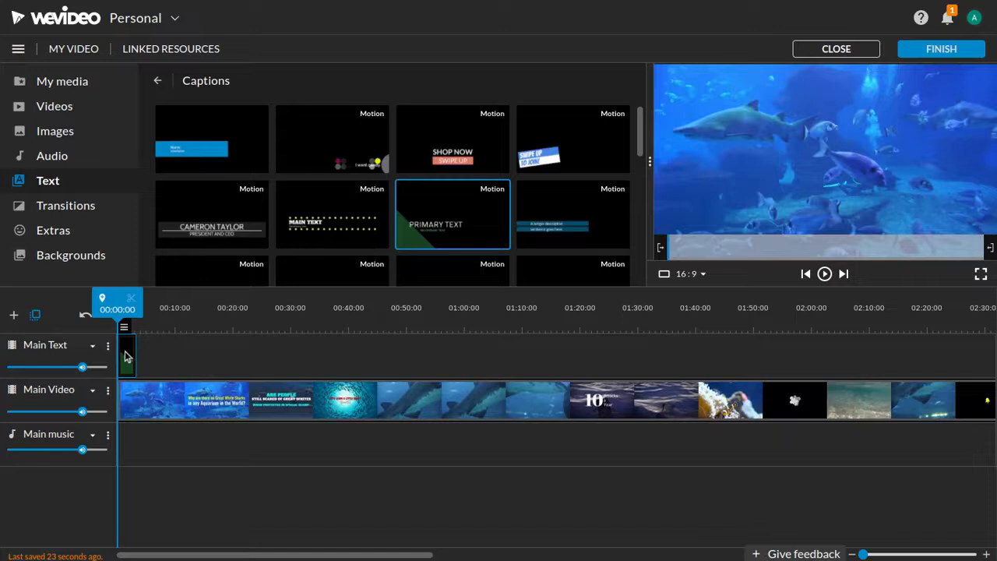
# Set the caption's primary text to "A&A Videos" and its secondary text to "Please like and Subscribe"
pyautogui.doubleClick(132, 350)
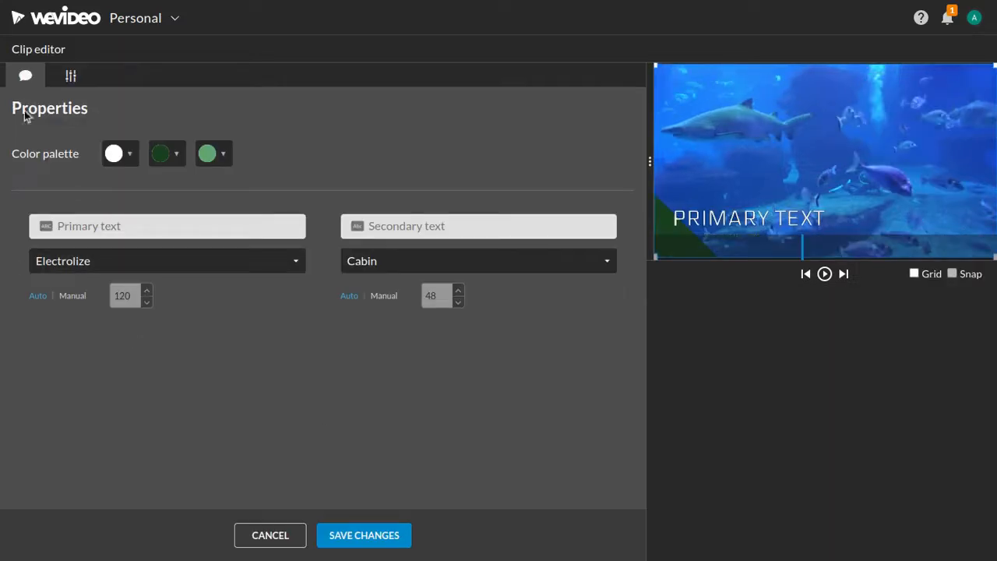
pyautogui.click(146, 229)
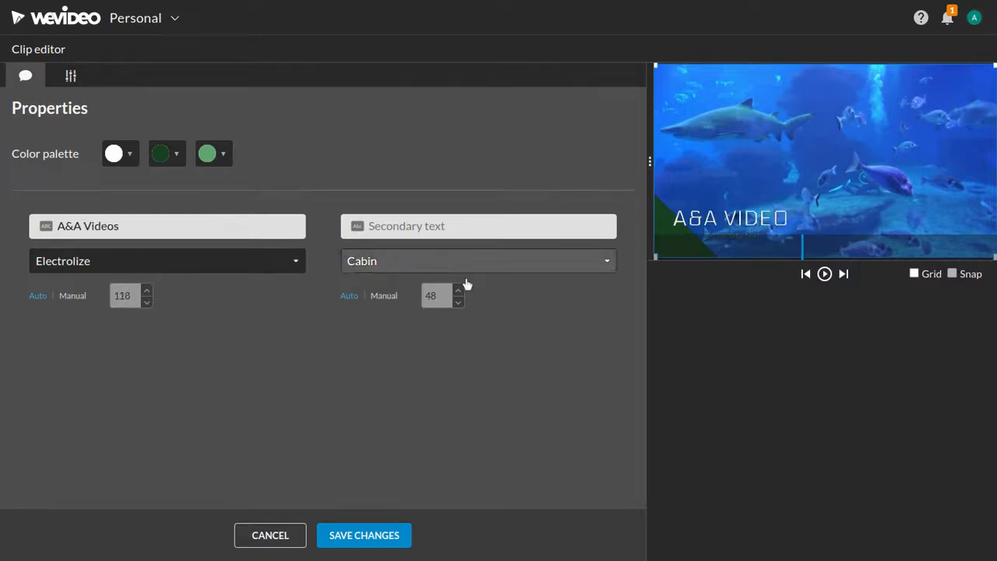
pyautogui.click(448, 232)
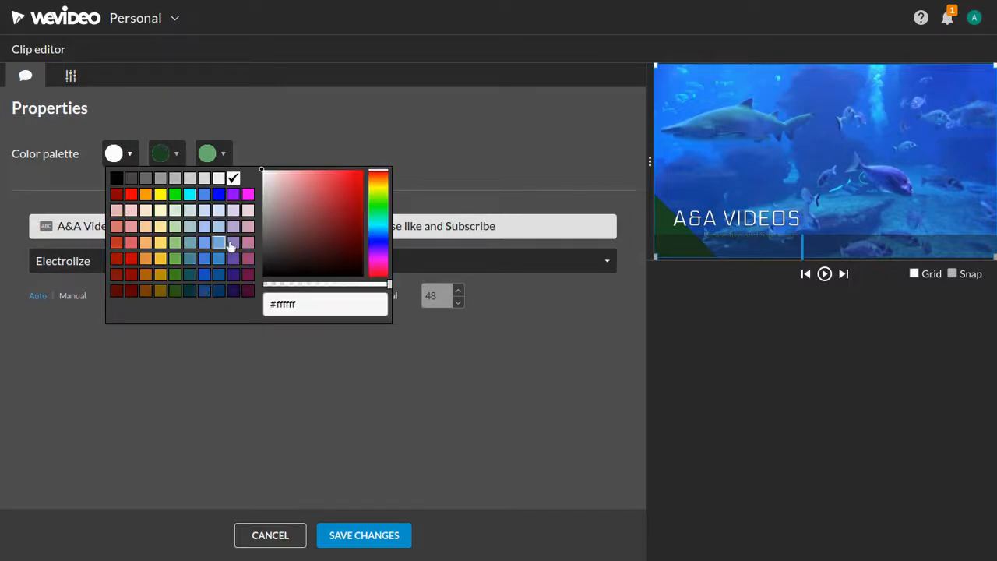
pyautogui.click(267, 378)
pyautogui.click(219, 156)
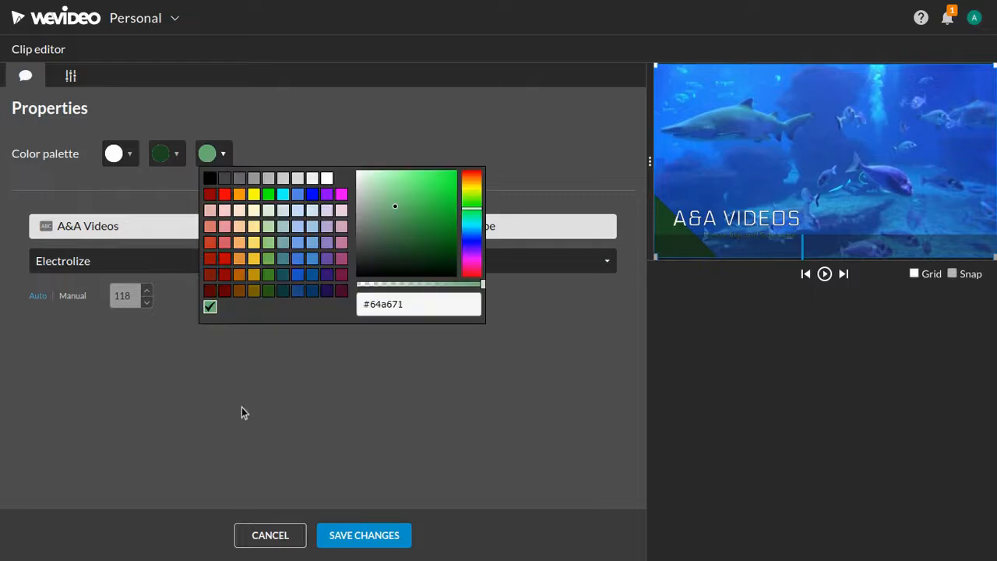
pyautogui.click(228, 362)
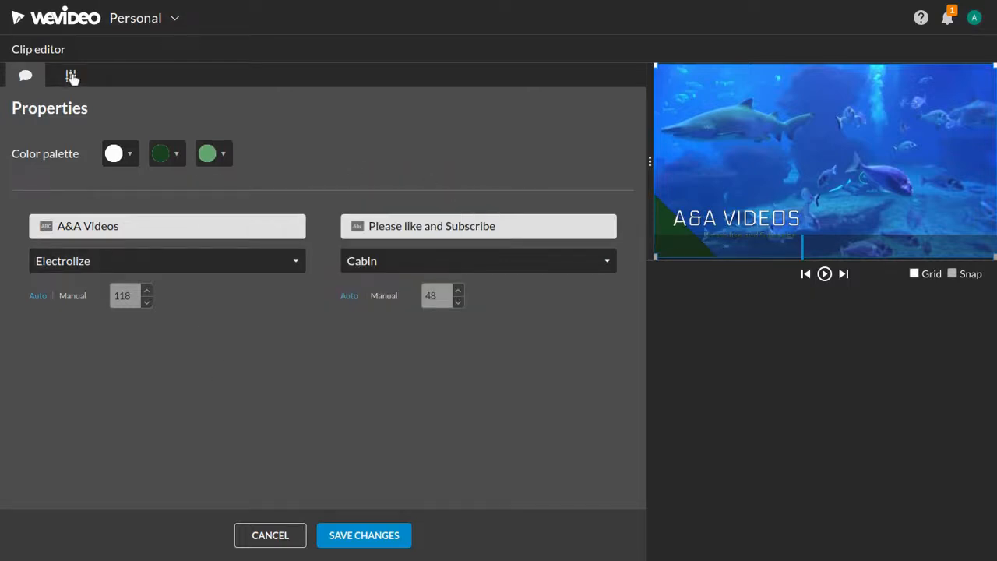
# Try rotating the caption, flipping it horizontally and vertically, and scaling it to 0.83
pyautogui.click(97, 80)
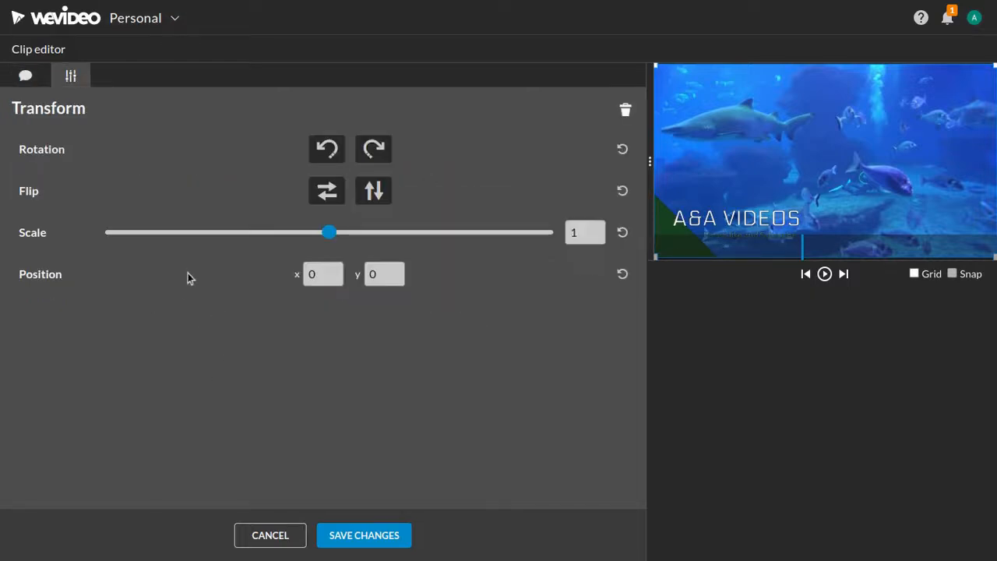
pyautogui.click(327, 151)
pyautogui.click(373, 147)
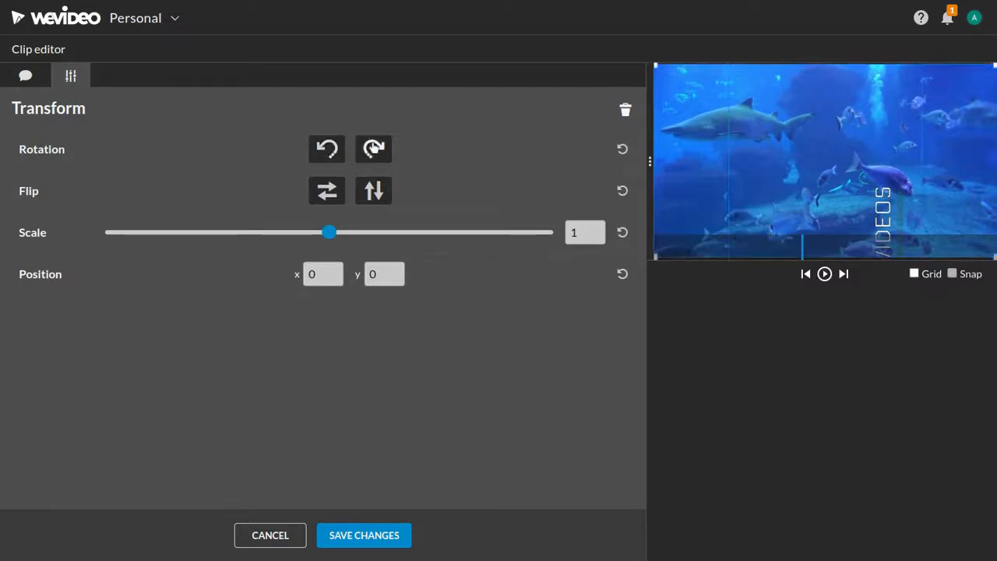
pyautogui.click(324, 196)
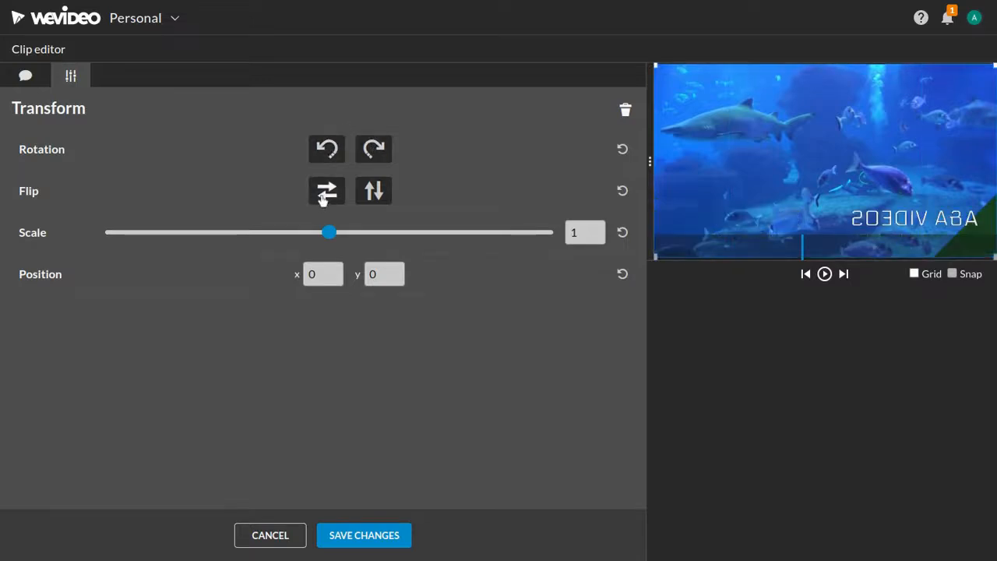
pyautogui.click(382, 191)
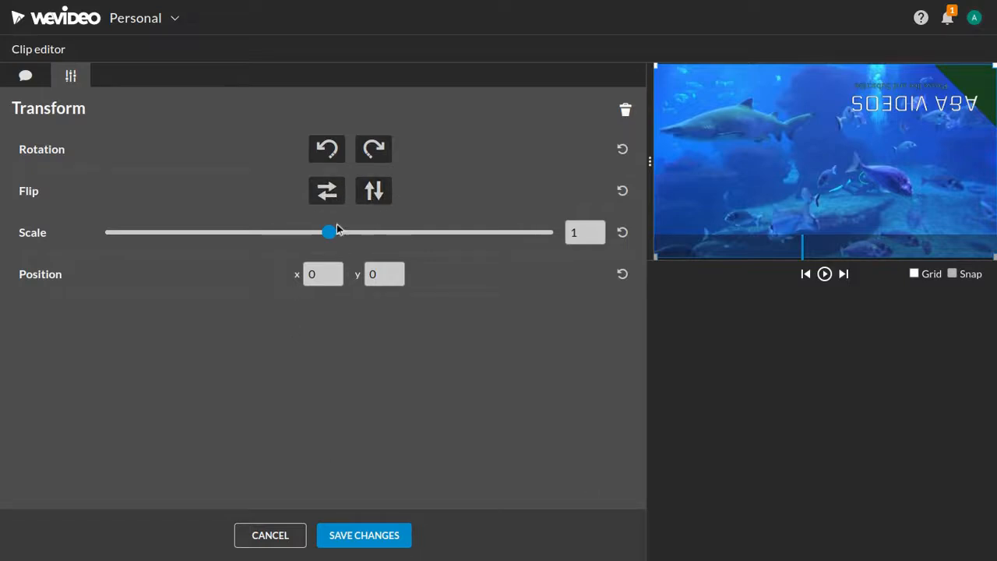
pyautogui.moveTo(350, 241); pyautogui.dragTo(295, 251)
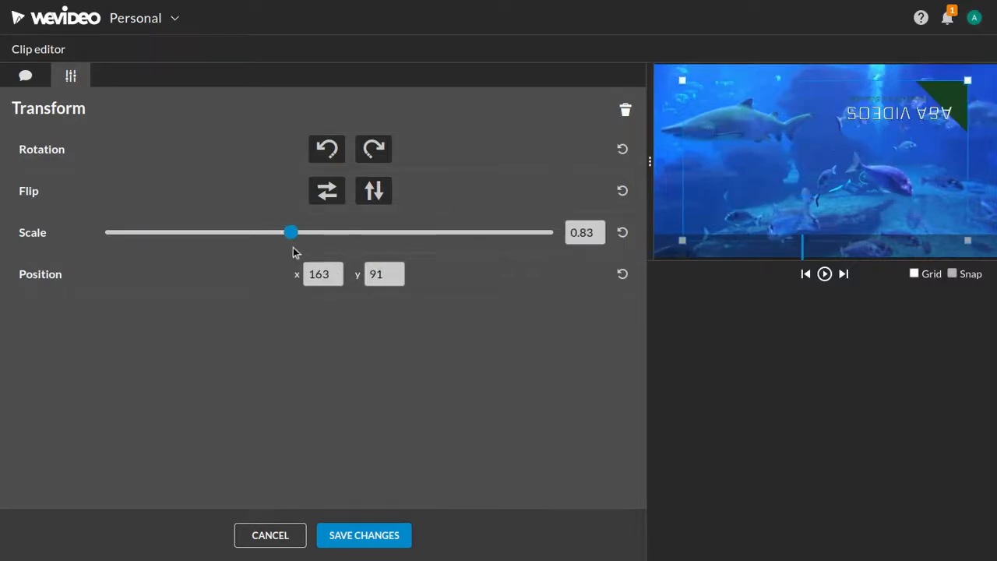
# Restore the caption's original orientation, scale and position, and save the clip changes
pyautogui.click(335, 274)
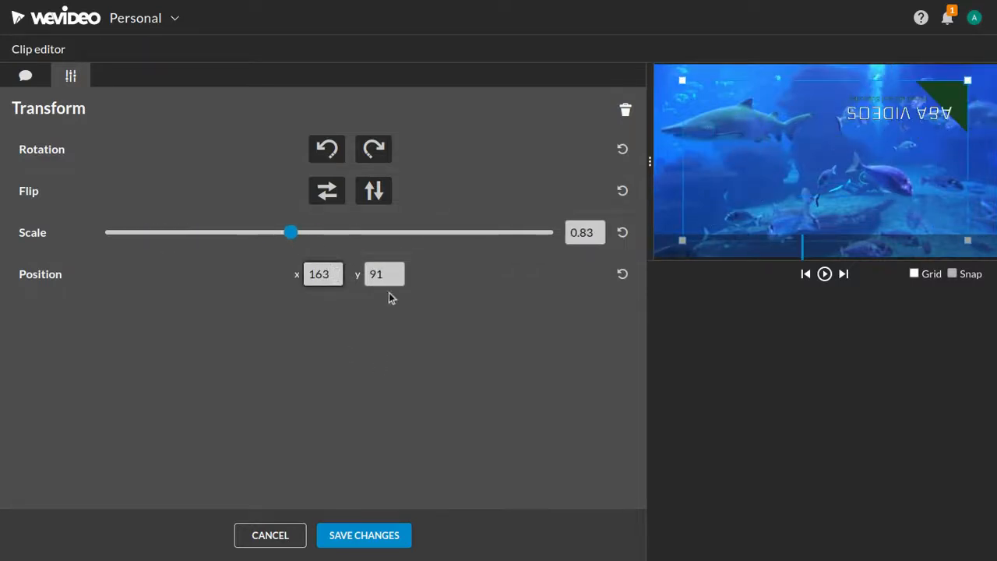
pyautogui.press('Tab')
pyautogui.click(338, 273)
pyautogui.click(362, 280)
pyautogui.click(380, 276)
pyautogui.click(336, 277)
pyautogui.click(403, 274)
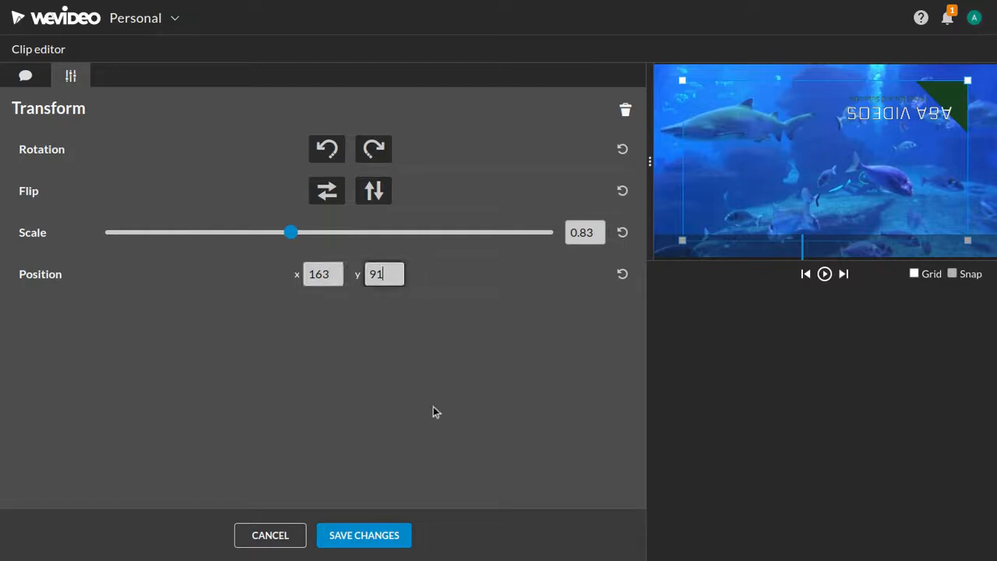
pyautogui.click(332, 542)
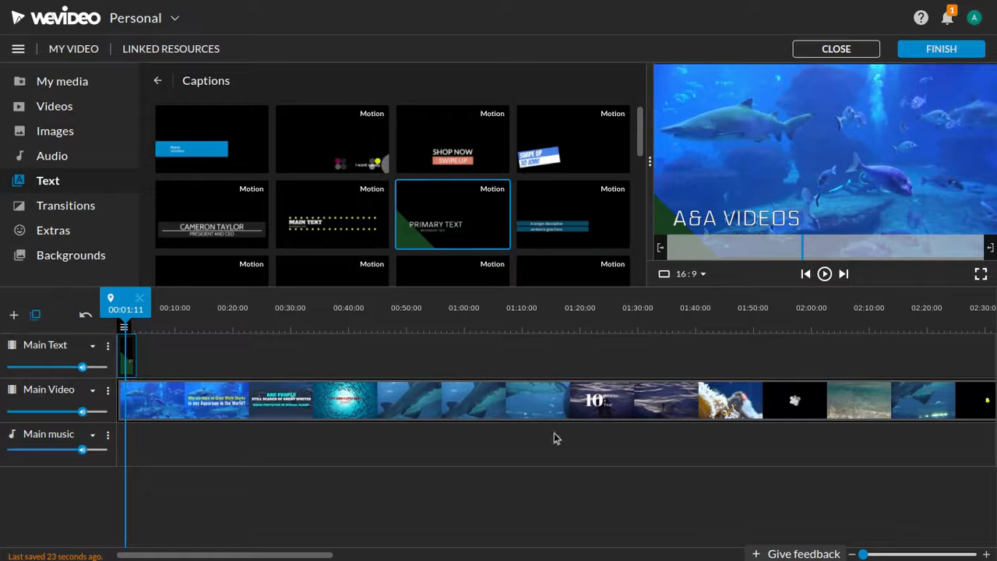
# Browse the title styles and play the start of the timeline to check the caption over the video
pyautogui.moveTo(132, 309); pyautogui.dragTo(127, 309)
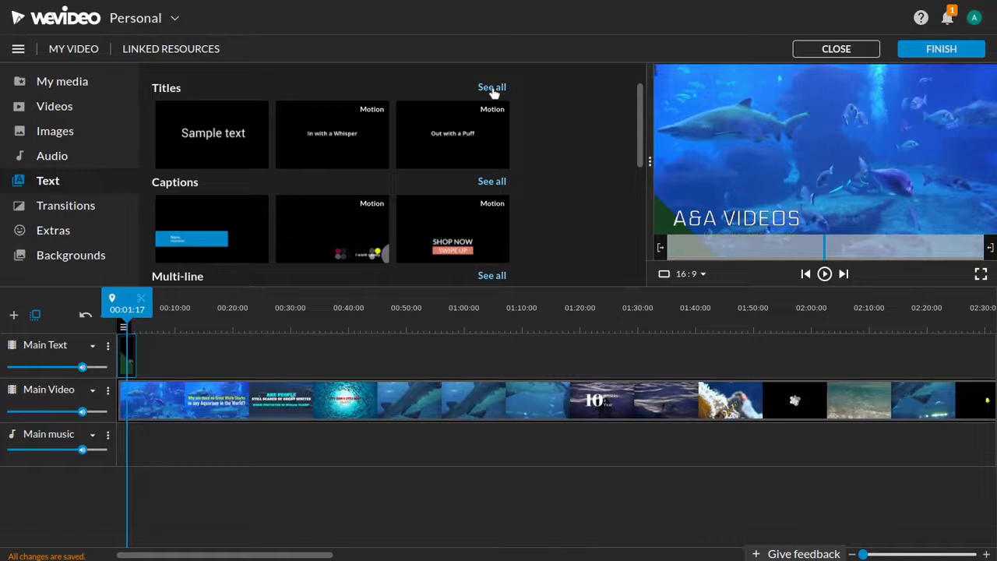
pyautogui.scroll(-2, 470, 160)
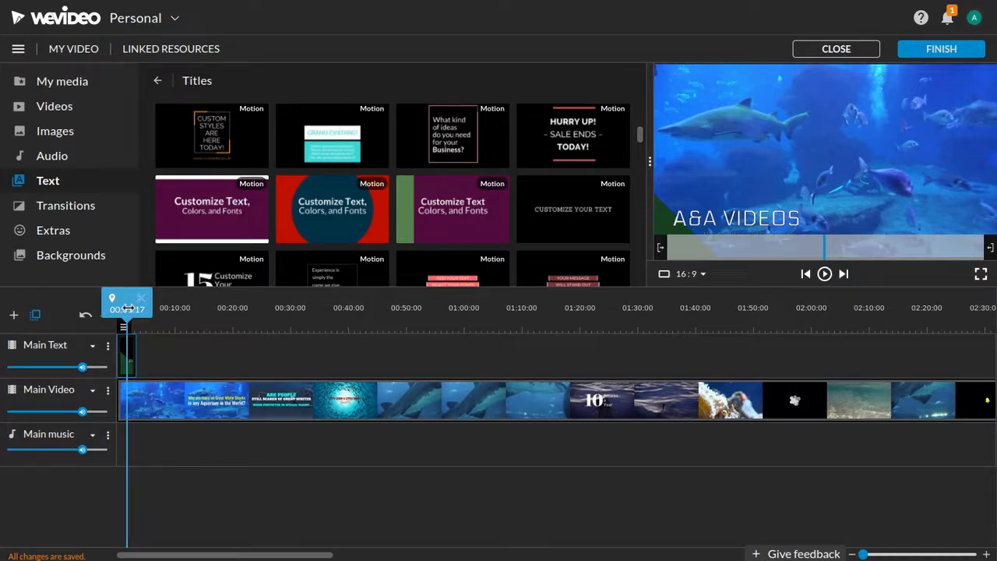
pyautogui.moveTo(127, 308); pyautogui.dragTo(116, 308)
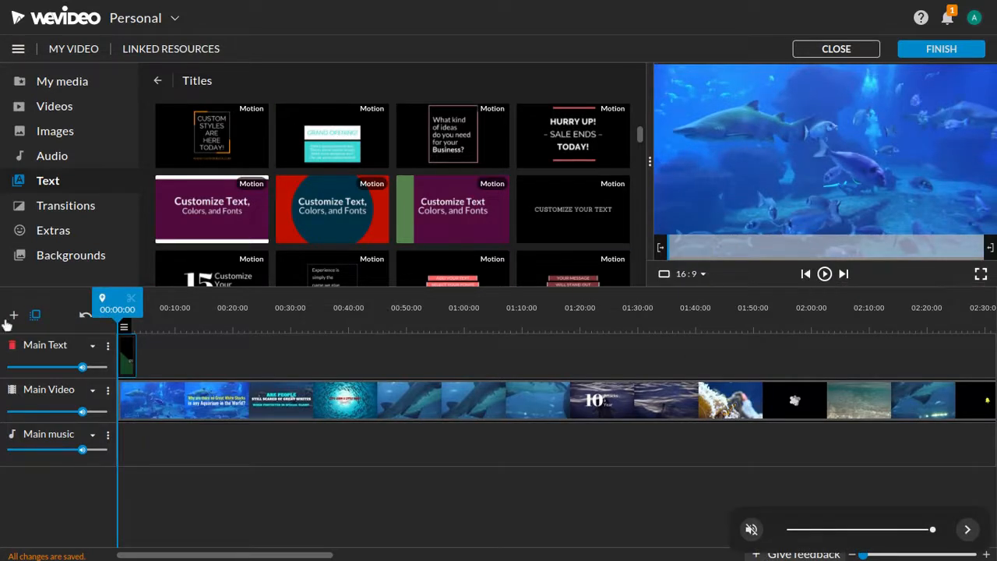
pyautogui.click(825, 274)
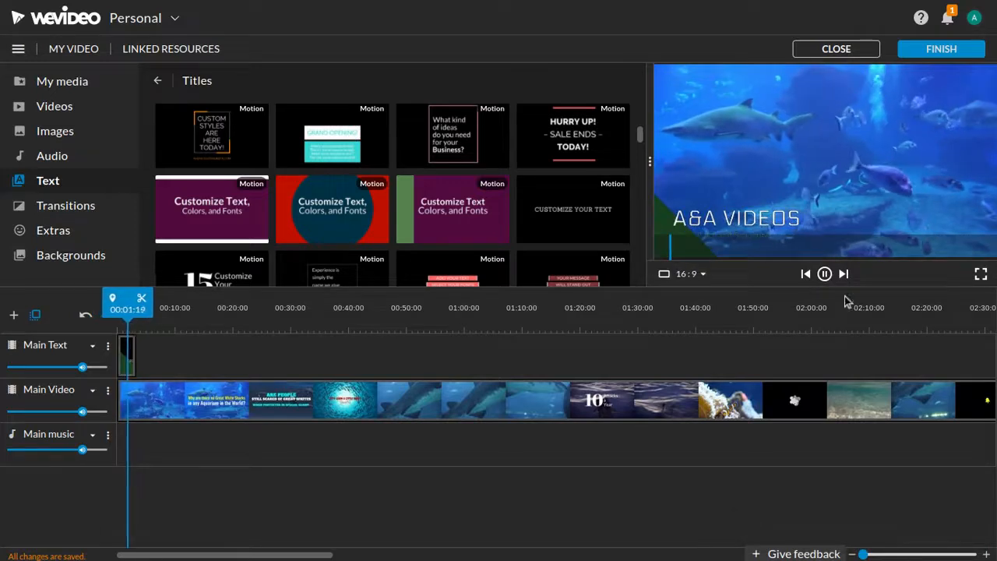
pyautogui.click(825, 274)
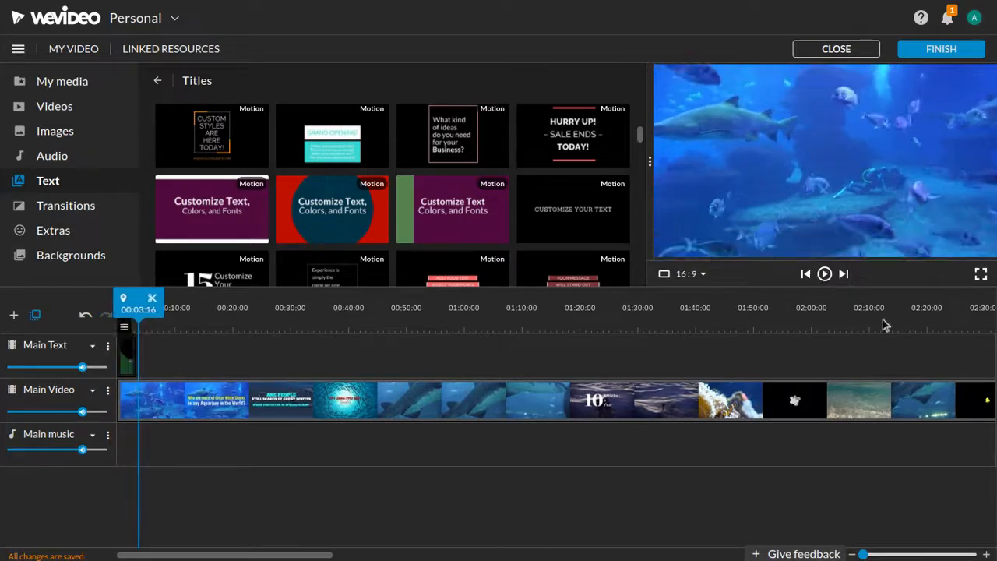
# Add the "Sample text" title right after the caption on the Main Text track and play it over the video
pyautogui.moveTo(148, 308); pyautogui.dragTo(118, 308)
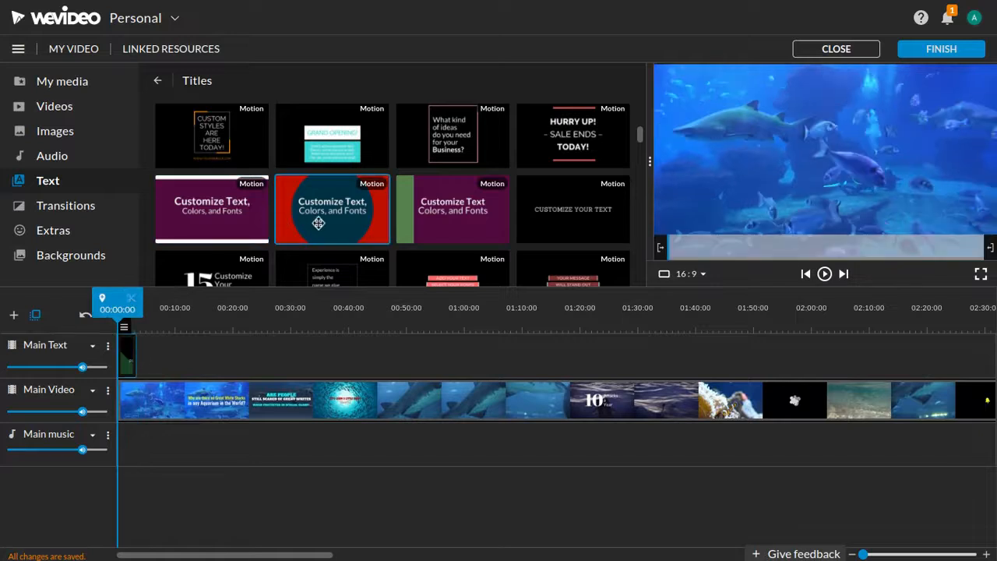
pyautogui.scroll(3, 378, 210)
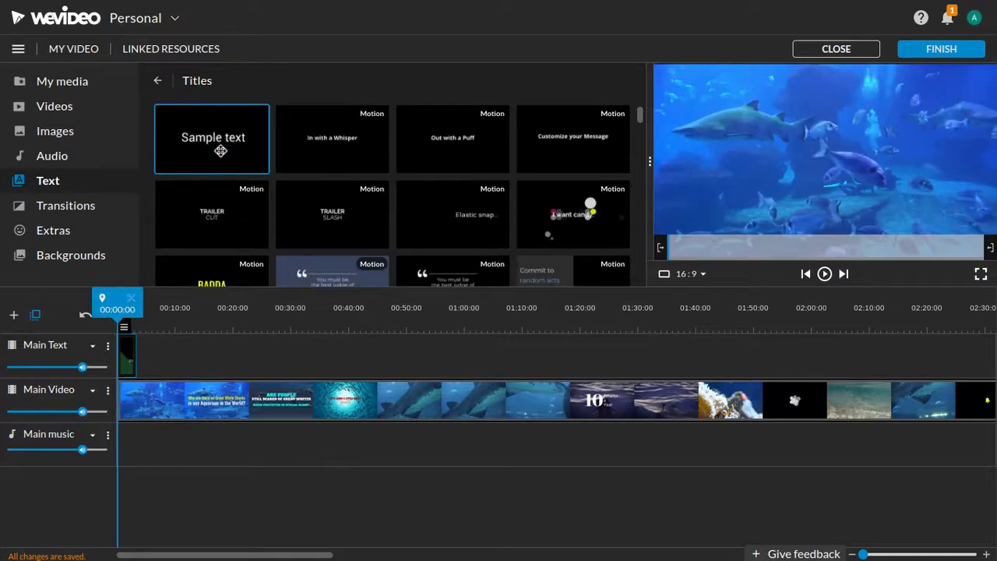
pyautogui.moveTo(216, 140); pyautogui.dragTo(153, 352)
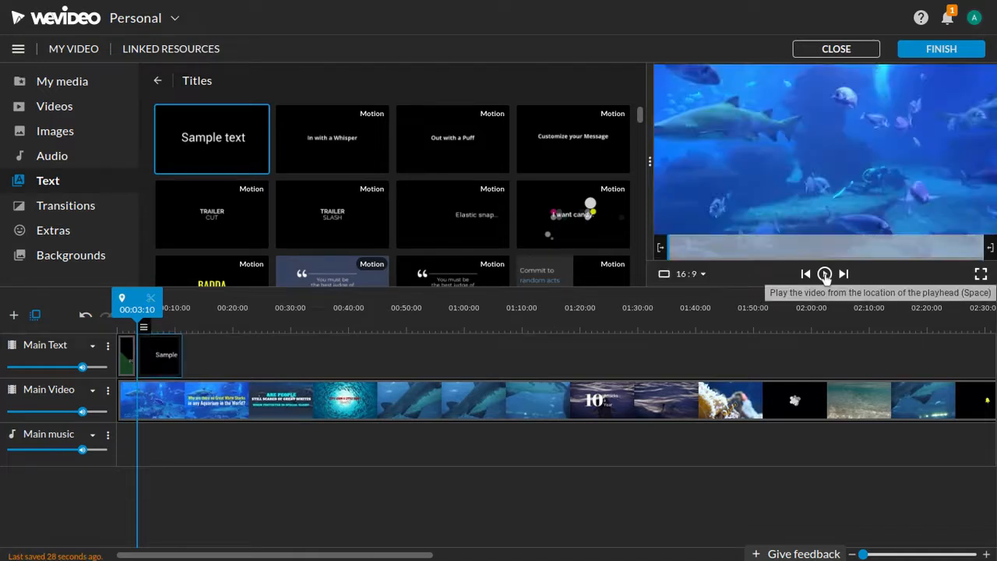
pyautogui.click(824, 274)
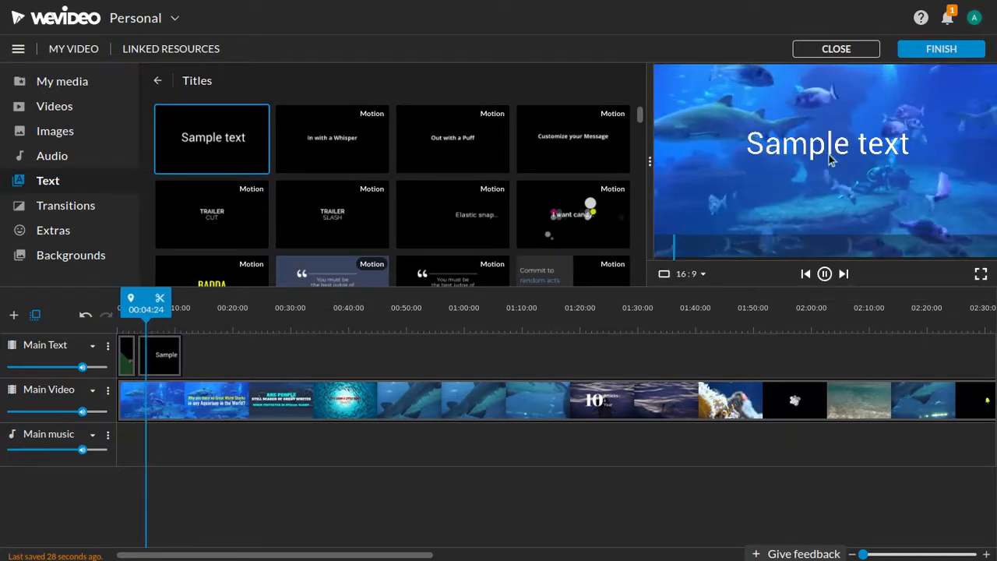
# Stop playback and delete both the "Sample text" title and the caption from the Main Text track
pyautogui.click(825, 274)
pyautogui.click(154, 357)
pyautogui.press('Delete')
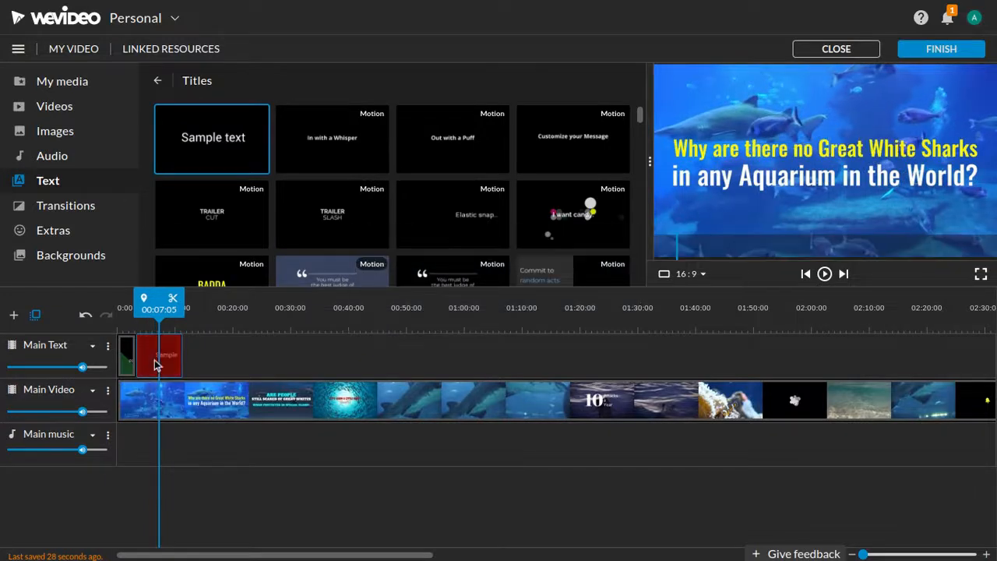
pyautogui.click(129, 360)
pyautogui.press('Delete')
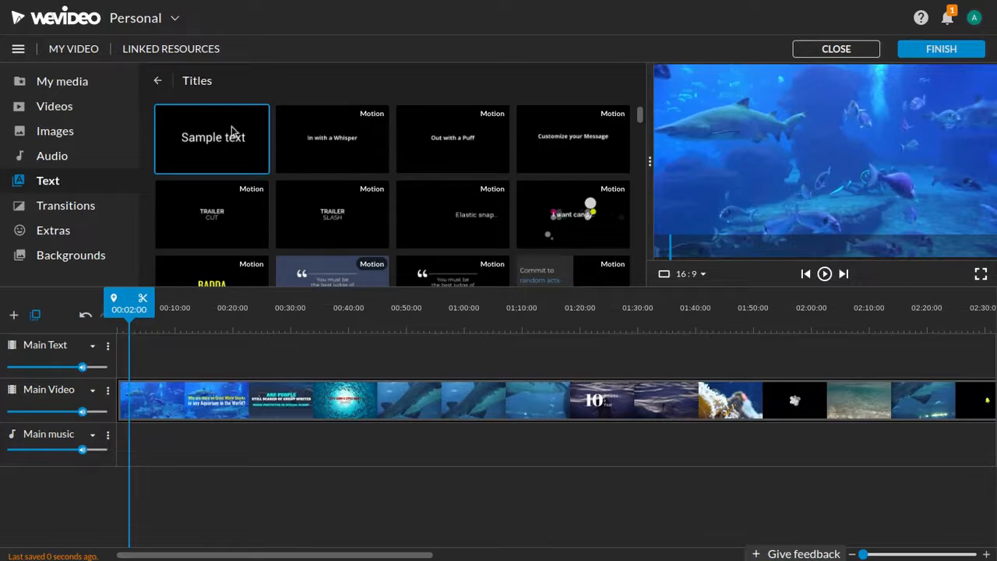
# Browse the transitions and preview 3d-tile horizontal, 3d-tile vertical and Parasol
pyautogui.click(157, 80)
pyautogui.click(70, 207)
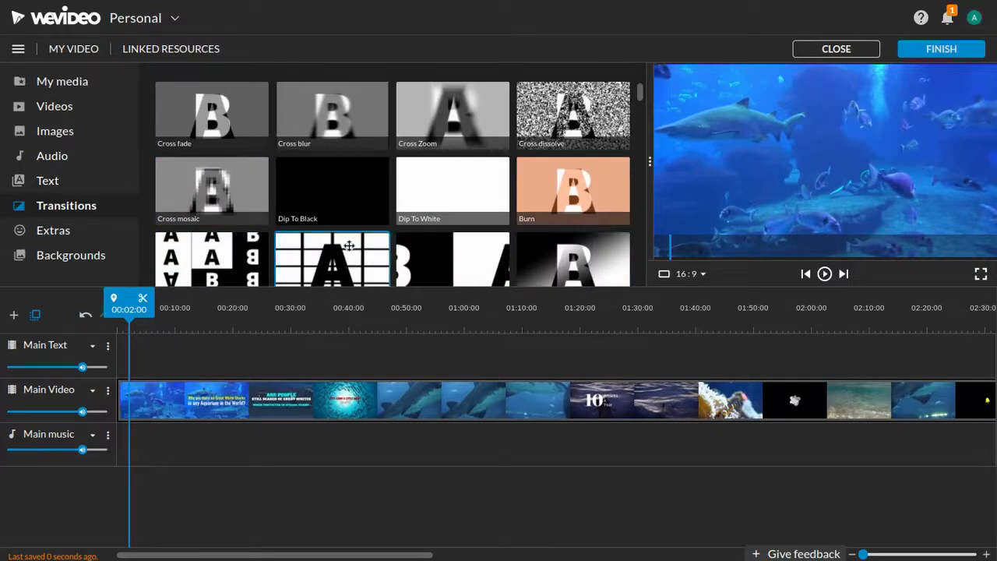
pyautogui.scroll(-5, 460, 192)
pyautogui.scroll(3, 471, 190)
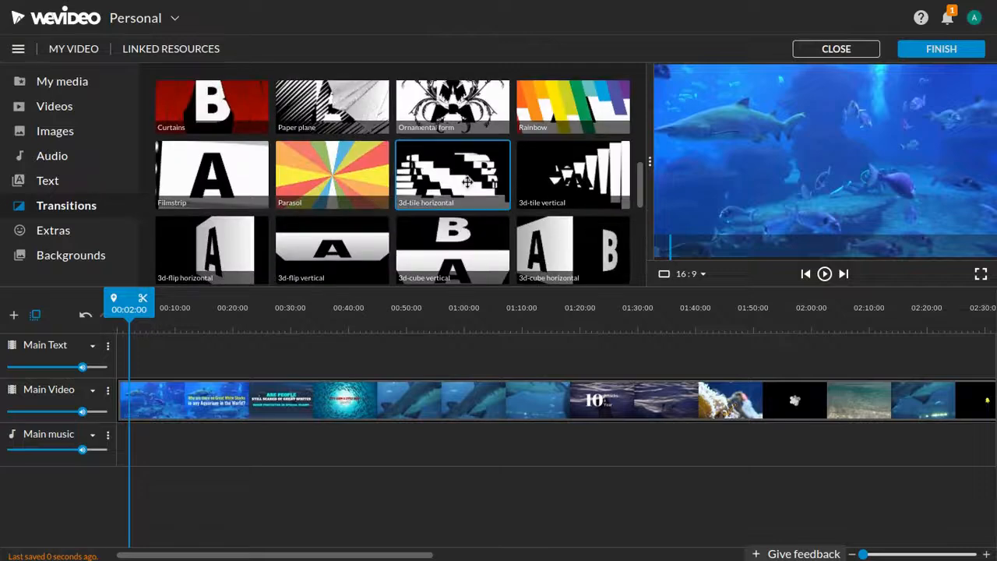
pyautogui.click(468, 181)
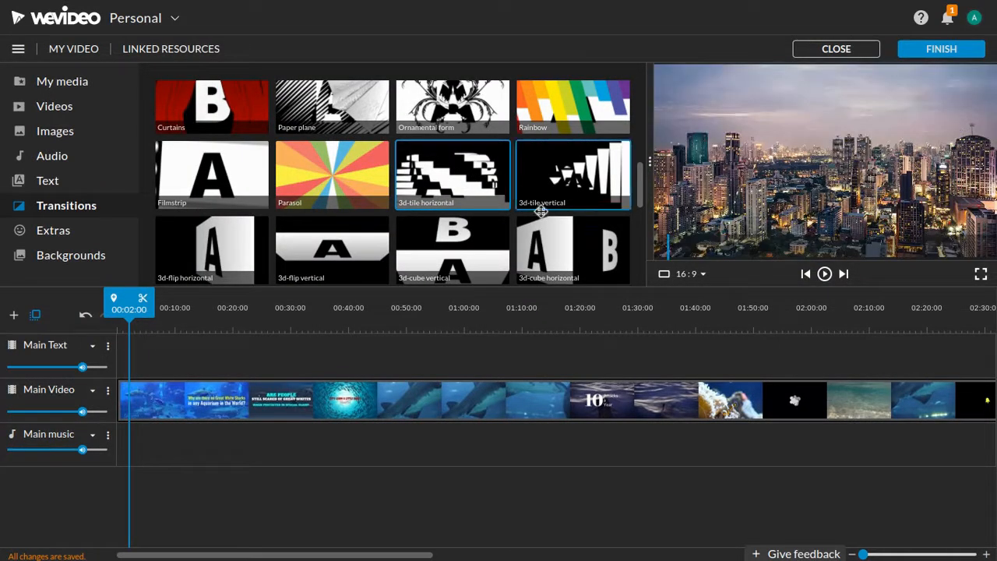
pyautogui.click(616, 183)
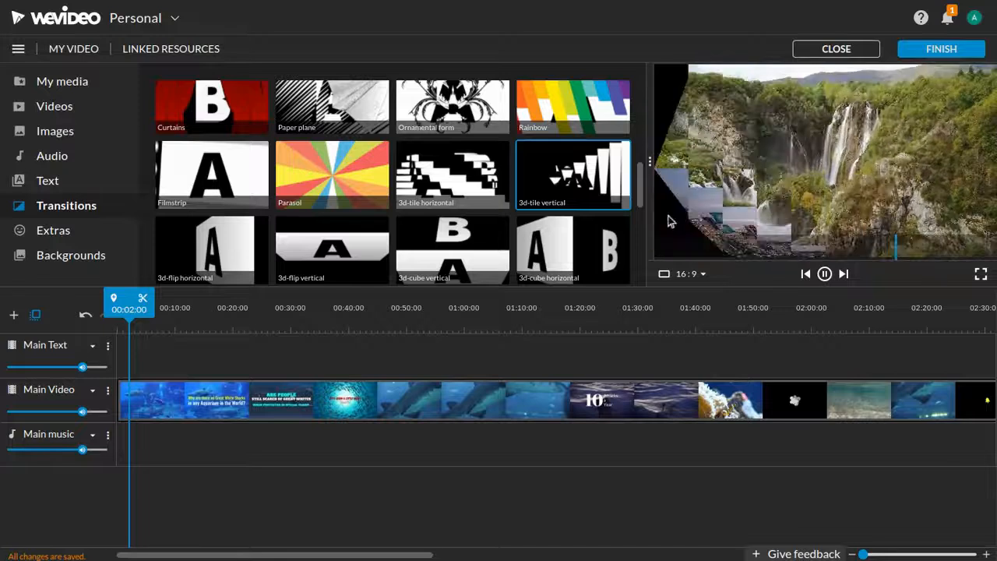
pyautogui.click(290, 175)
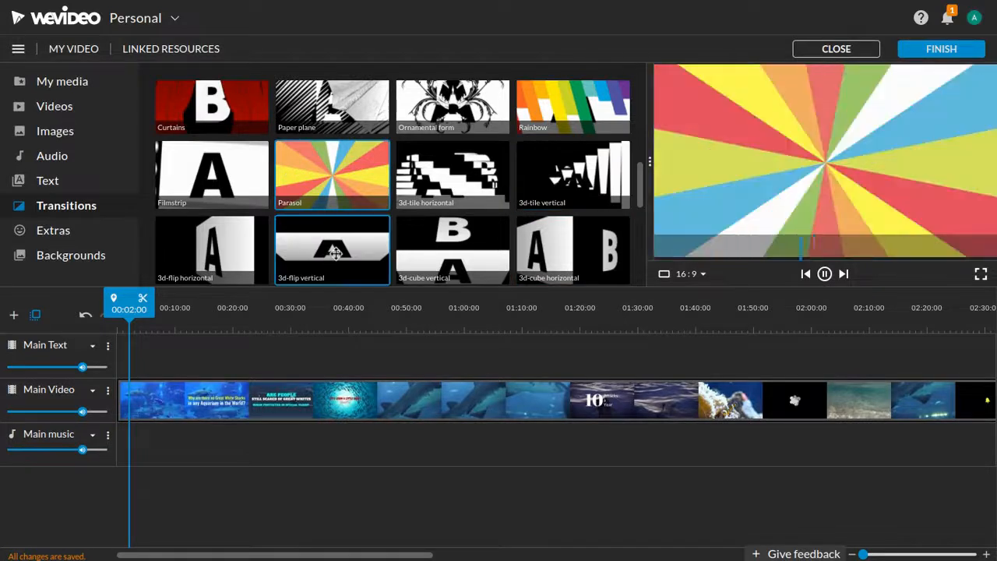
pyautogui.click(555, 202)
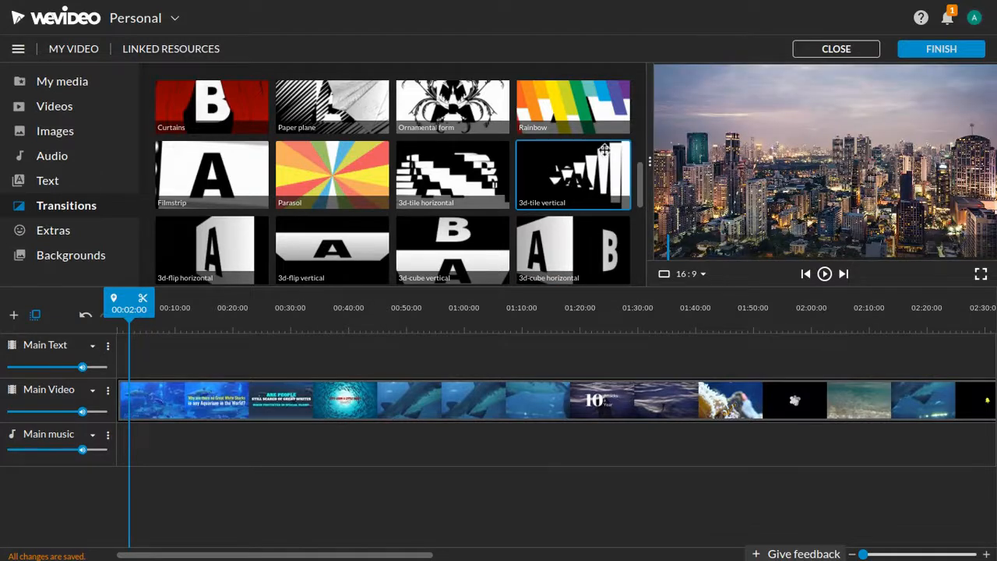
# Split the clip on the Main Video track at 01:05:15
pyautogui.click(497, 319)
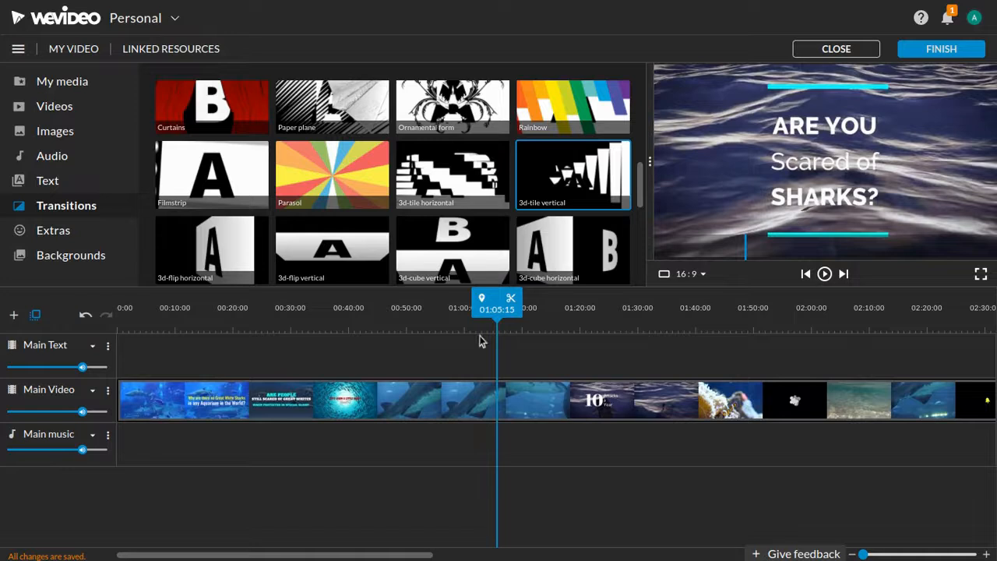
pyautogui.click(510, 298)
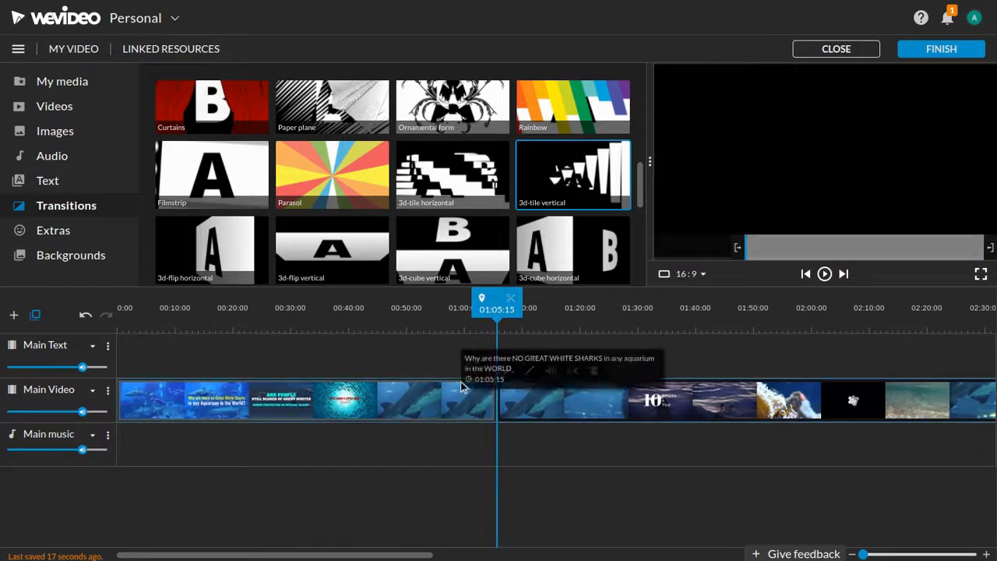
pyautogui.moveTo(616, 401); pyautogui.dragTo(545, 399)
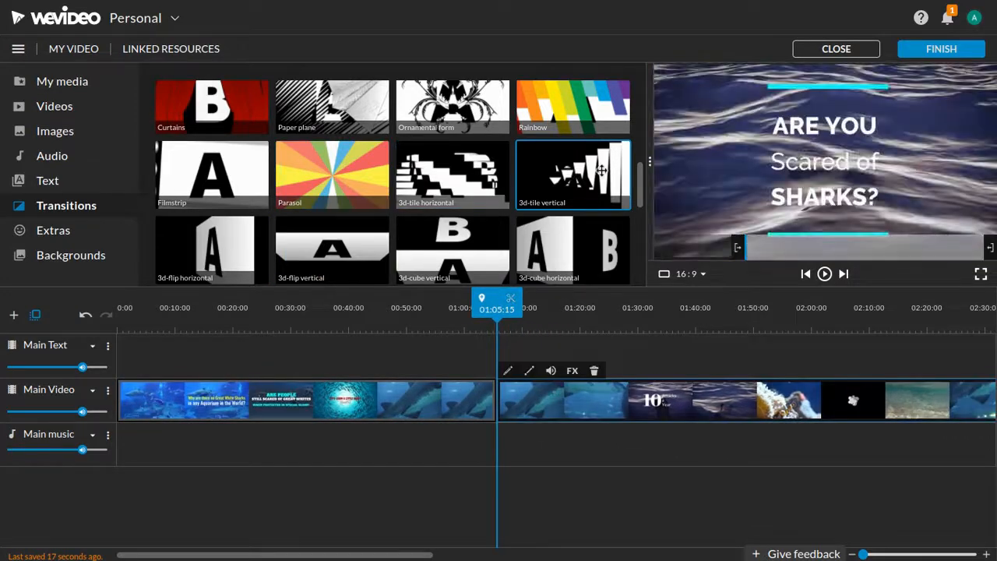
# Place the 3d-tile vertical transition between the two Main Video clips and play across the cut
pyautogui.moveTo(595, 226); pyautogui.dragTo(510, 403)
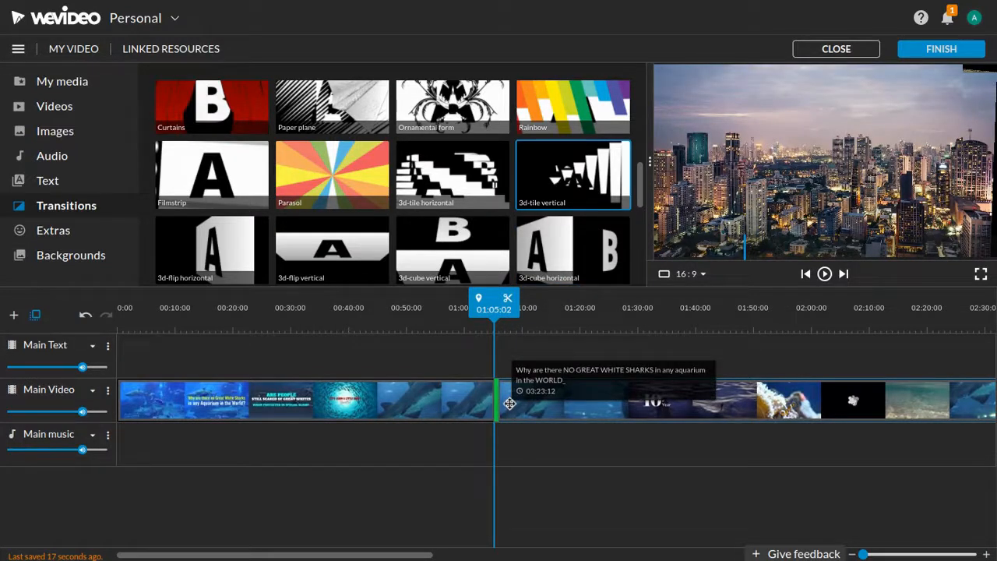
pyautogui.moveTo(509, 403); pyautogui.dragTo(508, 402)
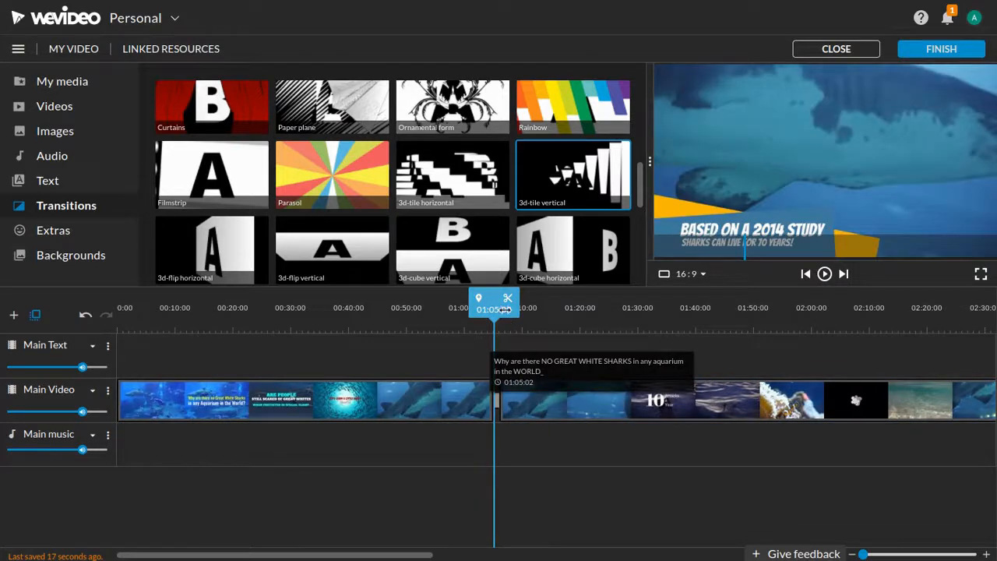
pyautogui.click(824, 274)
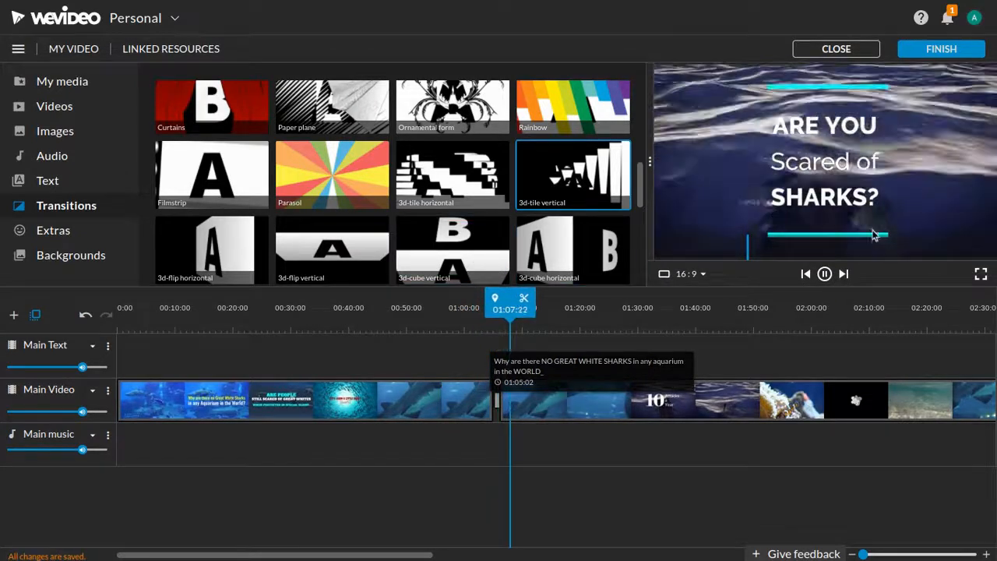
pyautogui.click(823, 274)
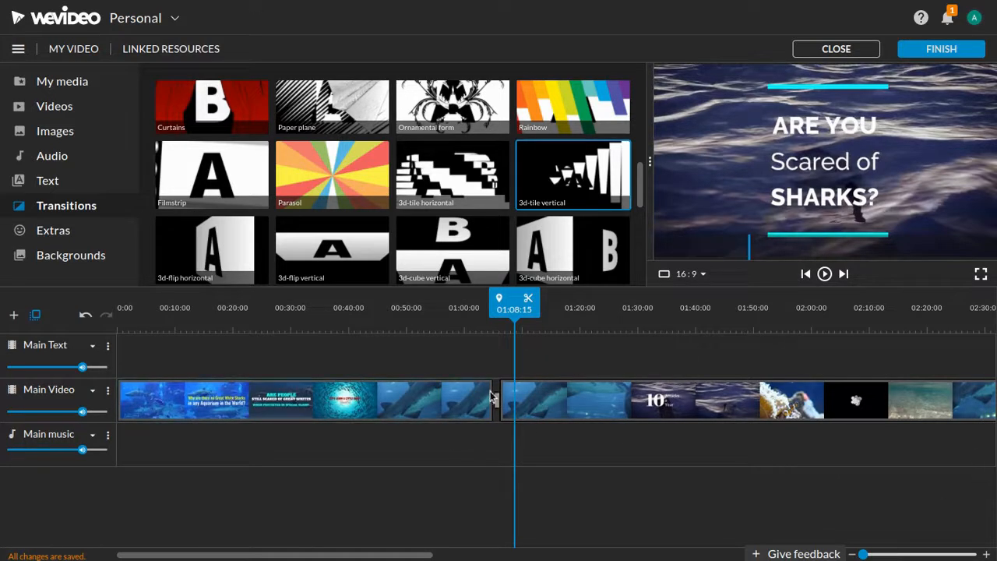
# Undo the added transition and the split of the main video
pyautogui.click(85, 315)
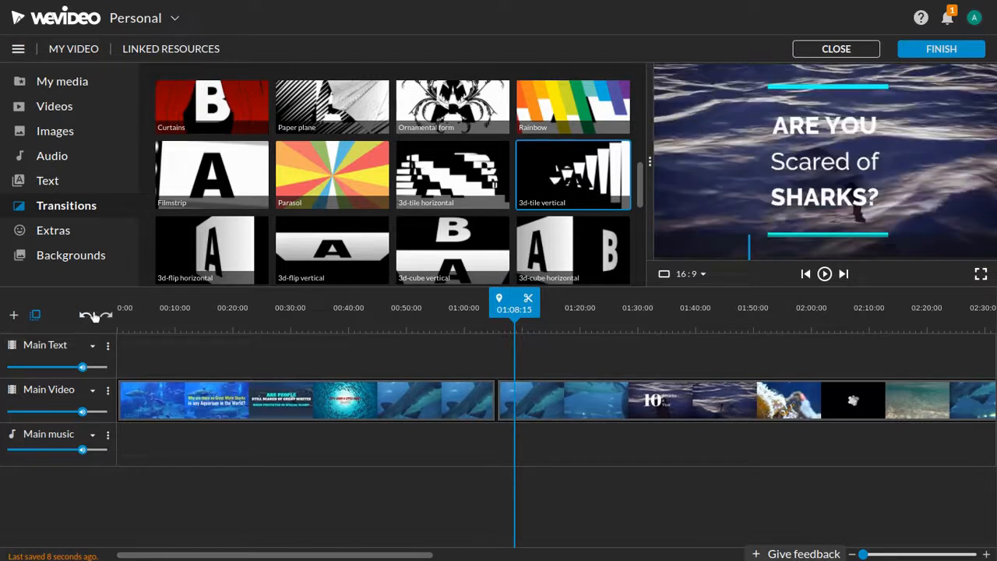
pyautogui.click(85, 315)
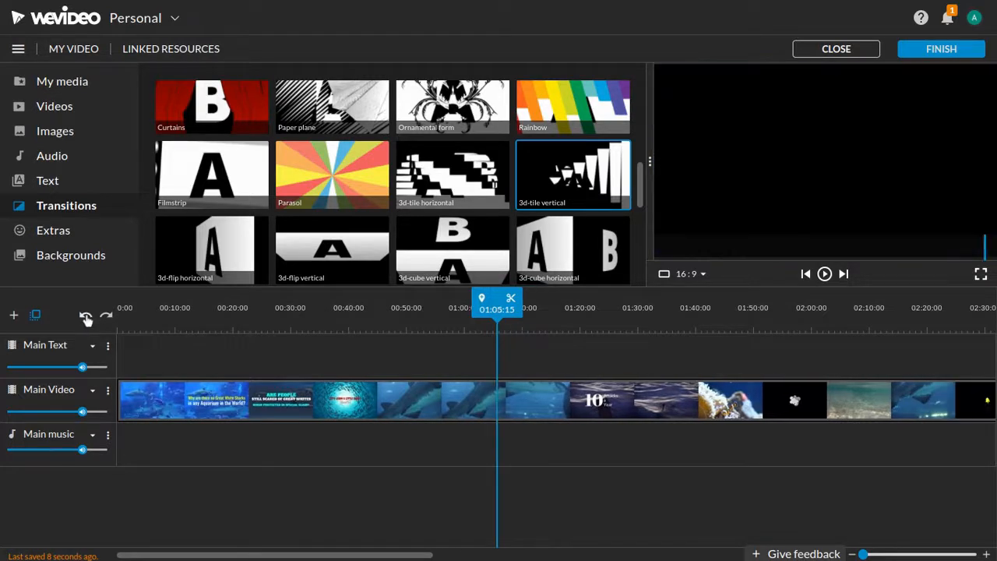
# Look through the rest of the transitions, including the flip, cube, page curl and grid styles
pyautogui.scroll(-5, 397, 169)
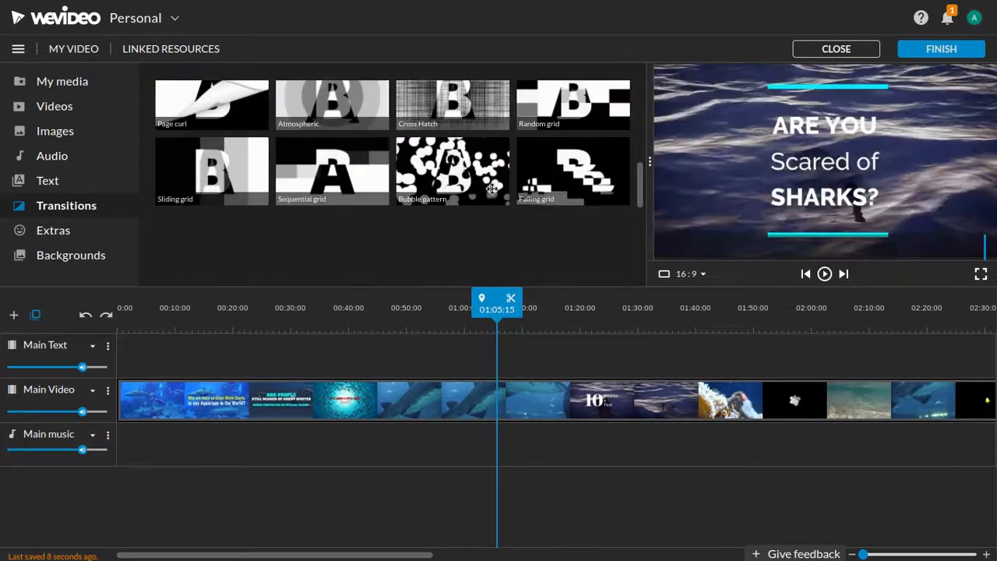
pyautogui.click(464, 180)
pyautogui.scroll(10, 551, 190)
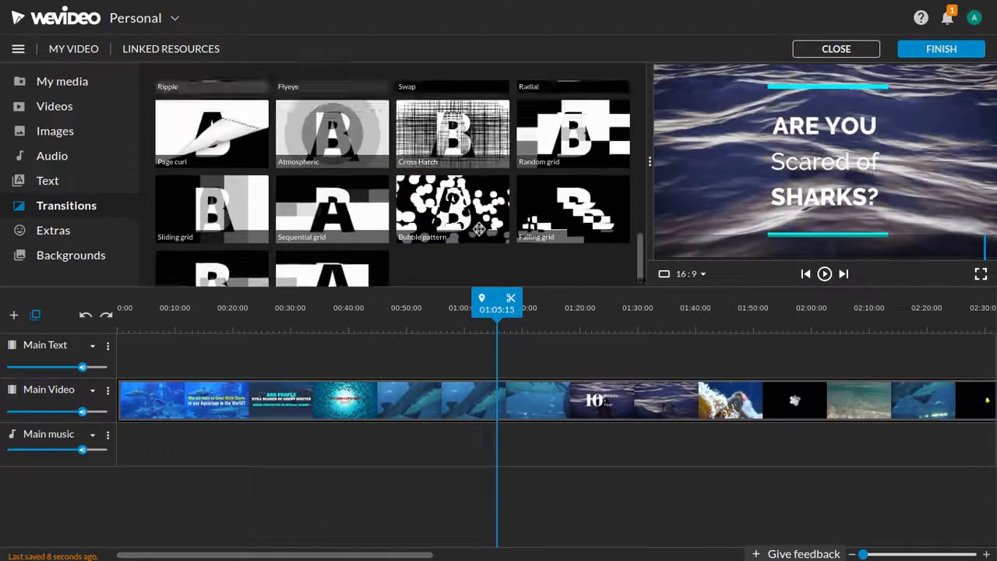
pyautogui.scroll(-5, 467, 249)
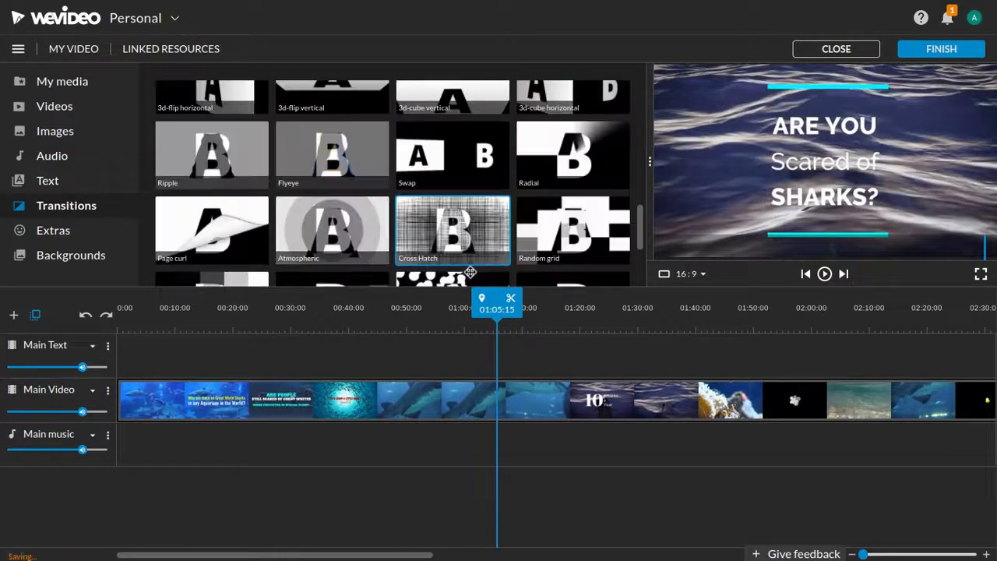
pyautogui.scroll(-5, 463, 241)
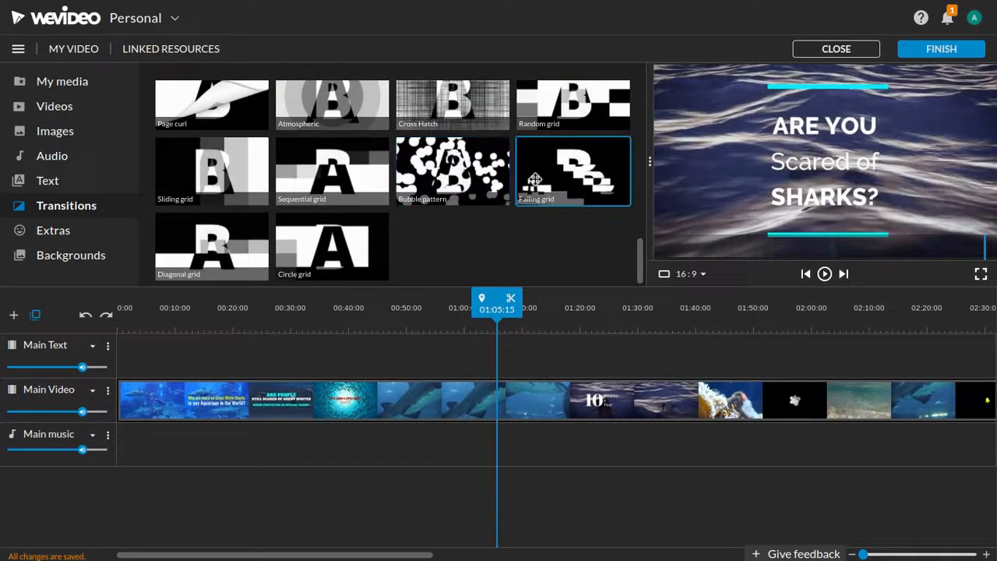
pyautogui.scroll(6, 374, 199)
pyautogui.scroll(-5, 394, 198)
pyautogui.scroll(10, 363, 170)
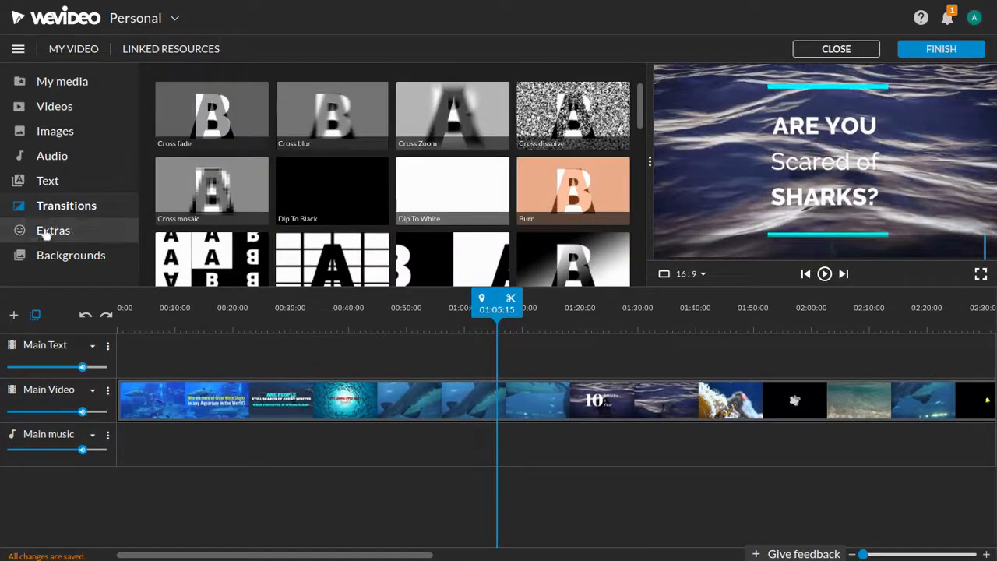
# Place the white-particle overlay at the start of the Main Text track and play it in an enlarged preview
pyautogui.click(47, 231)
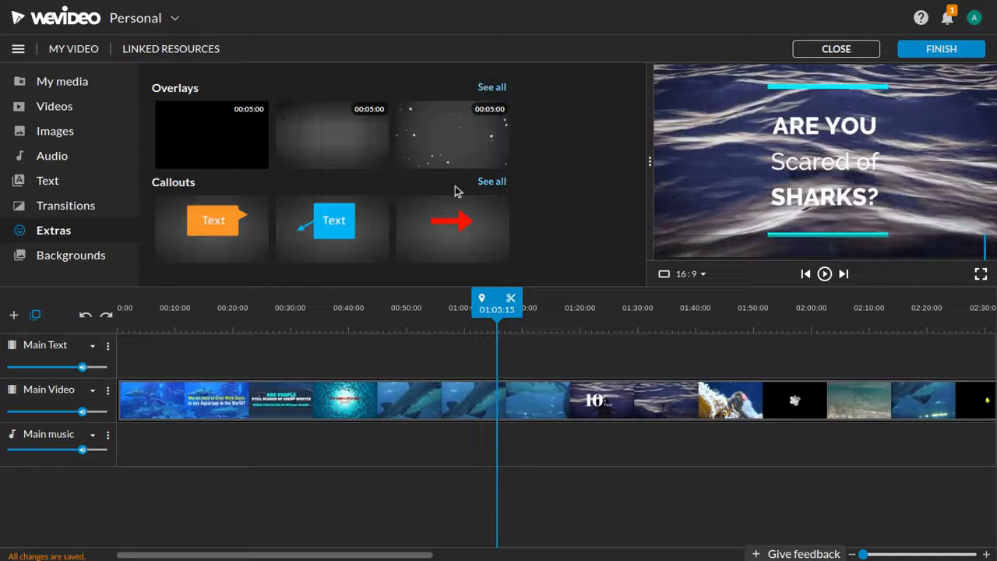
pyautogui.moveTo(463, 137); pyautogui.dragTo(163, 371)
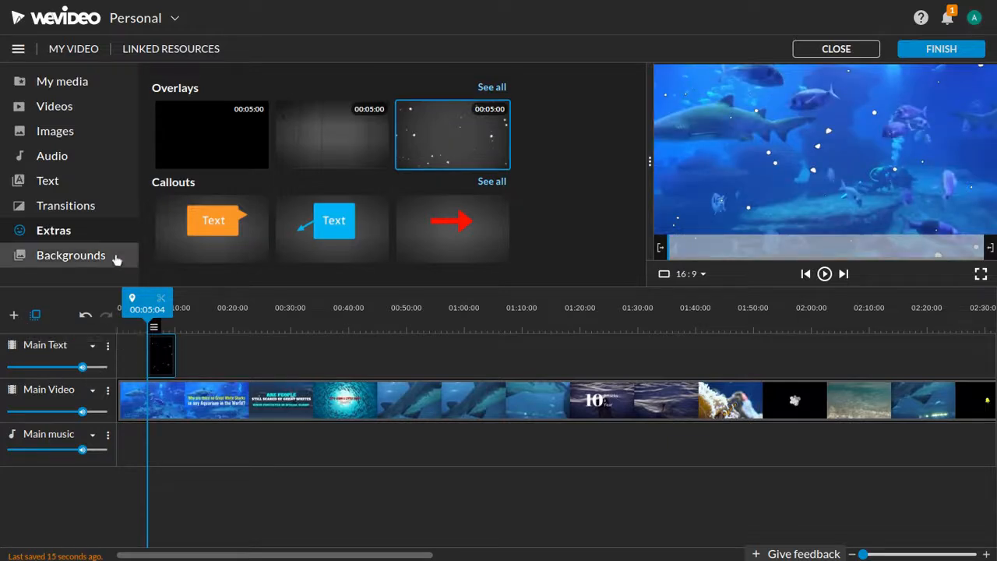
pyautogui.moveTo(162, 368); pyautogui.dragTo(133, 362)
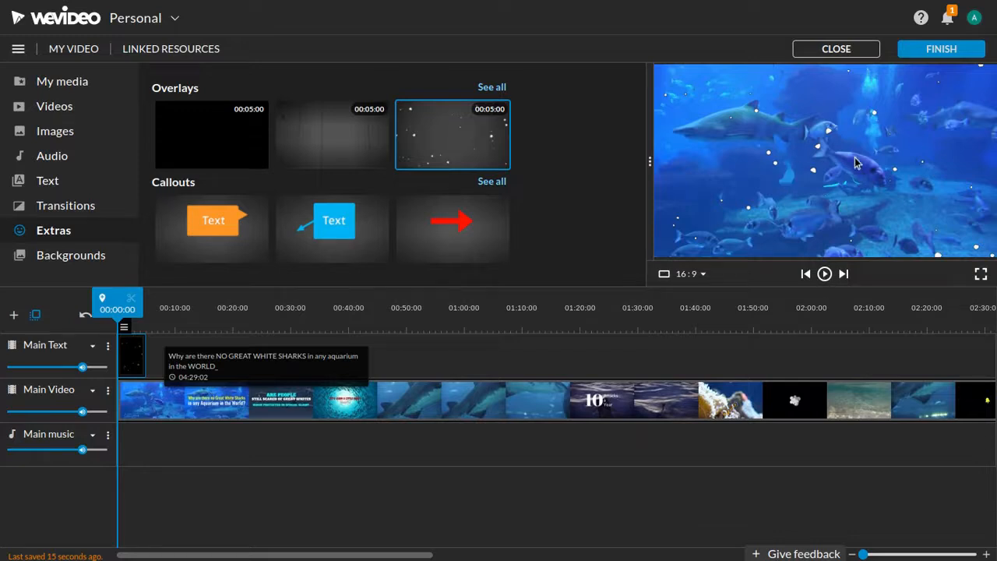
pyautogui.moveTo(648, 161); pyautogui.dragTo(529, 172)
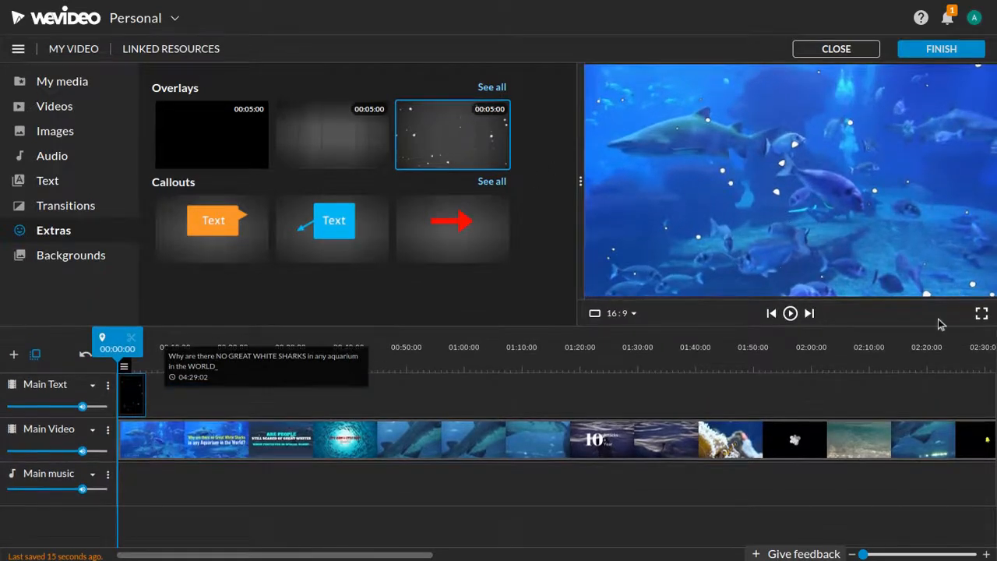
pyautogui.click(789, 312)
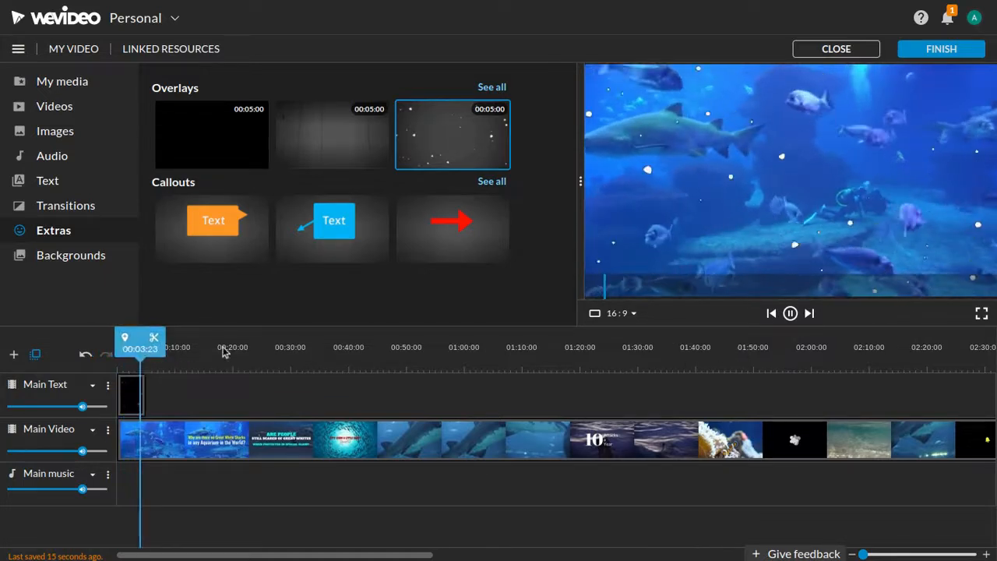
# Delete the white-particle overlay from the Main Text track
pyautogui.click(135, 393)
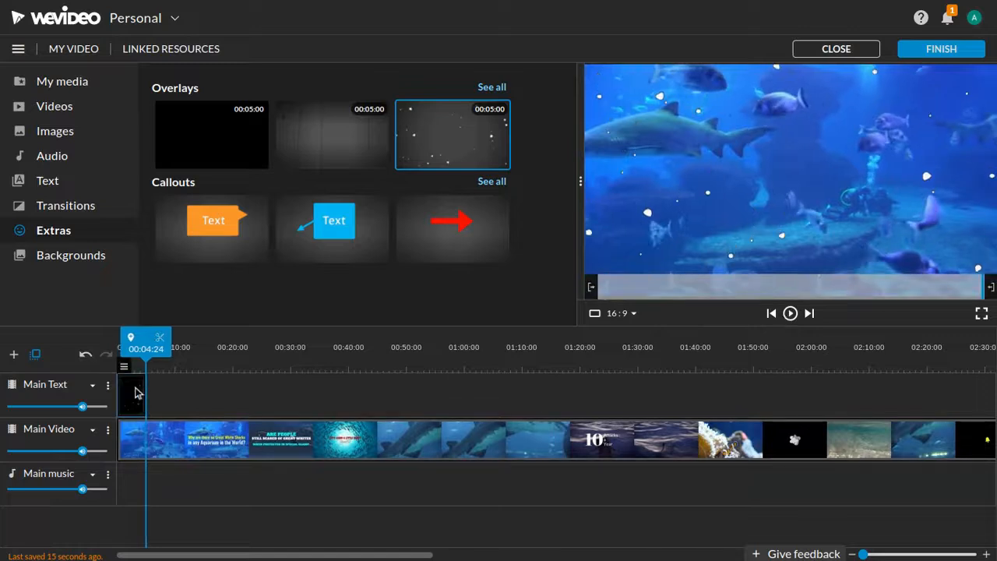
pyautogui.press('Delete')
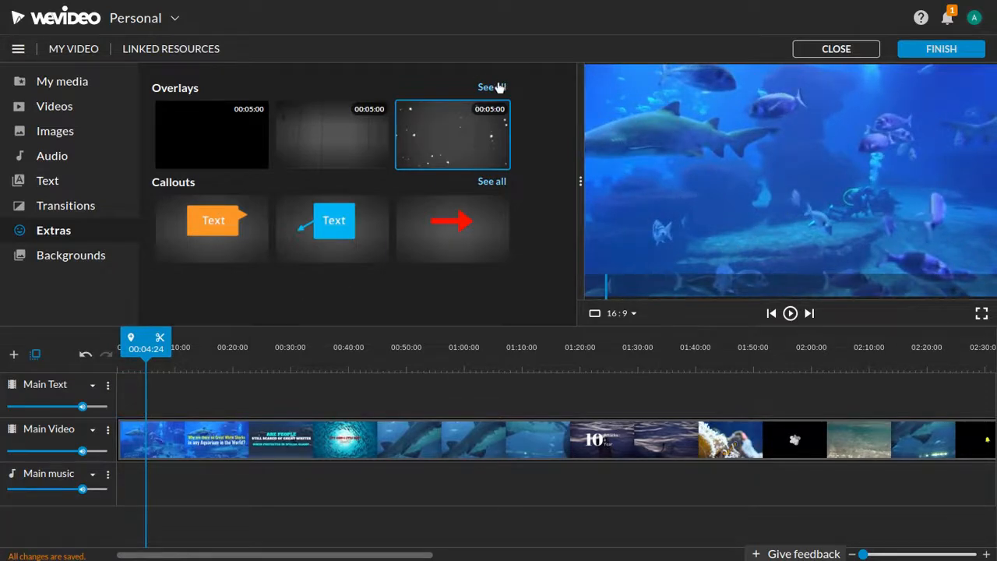
# Try the pink heart overlay over the start of the video on the Main Text track, and delete it
pyautogui.click(495, 87)
pyautogui.moveTo(212, 218); pyautogui.dragTo(130, 392)
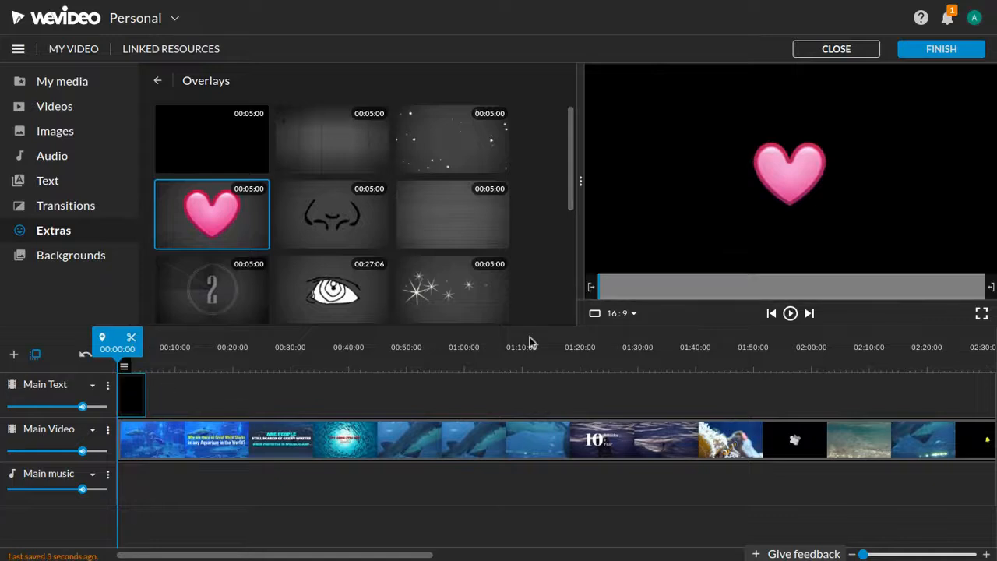
pyautogui.click(789, 313)
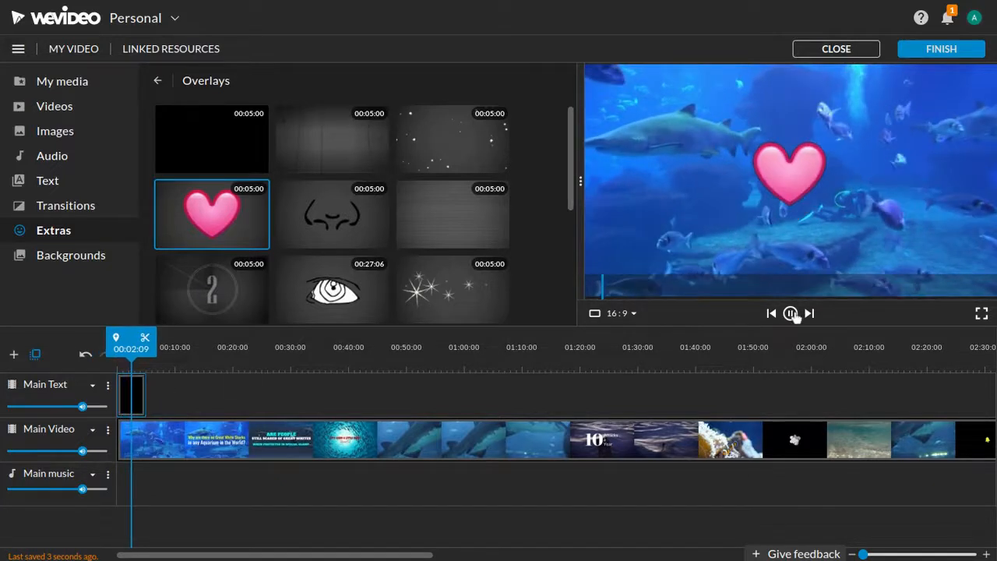
pyautogui.click(791, 313)
pyautogui.moveTo(120, 396); pyautogui.dragTo(142, 397)
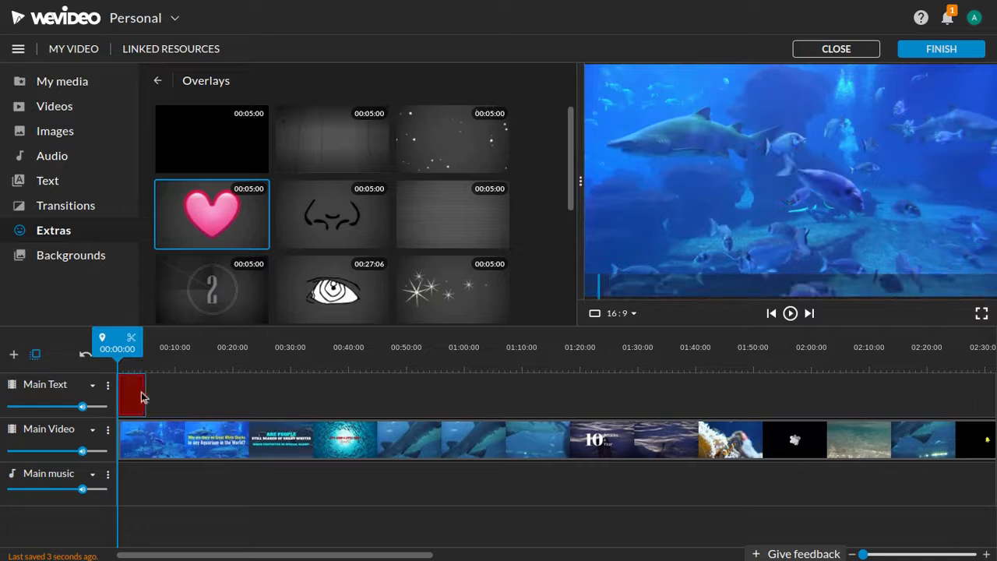
# Look through the remaining overlays and preview the purple animated background
pyautogui.scroll(-5, 405, 249)
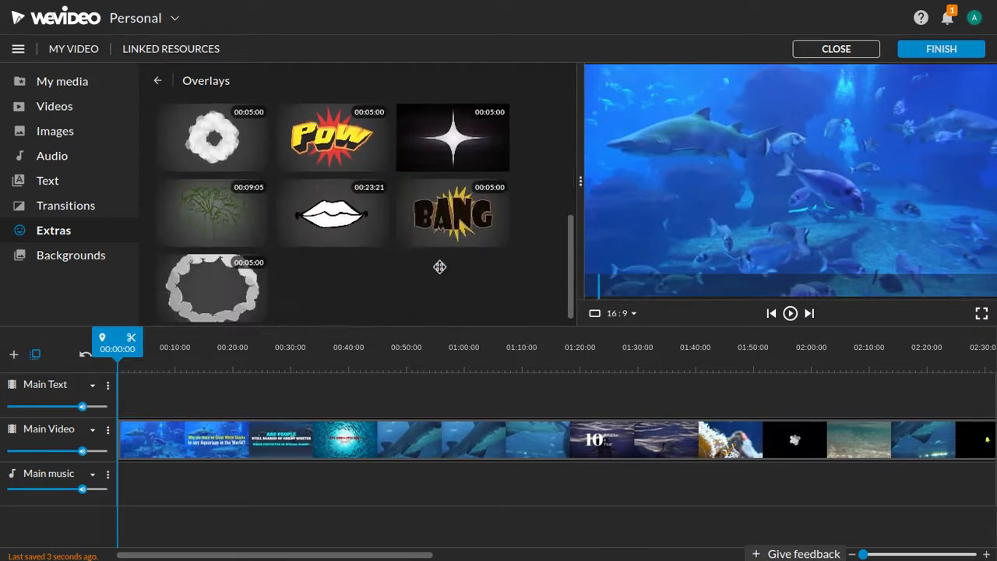
pyautogui.click(69, 259)
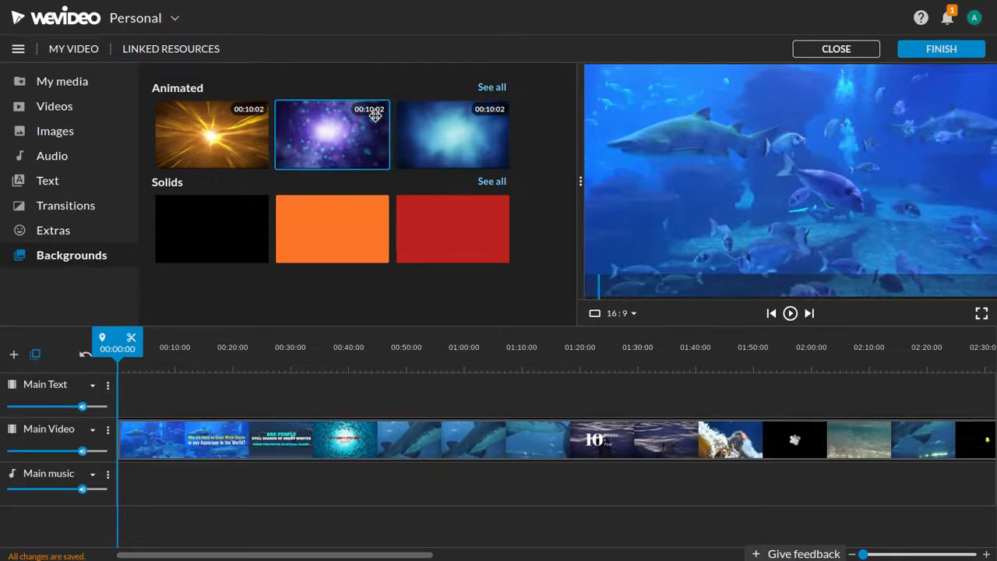
pyautogui.click(353, 132)
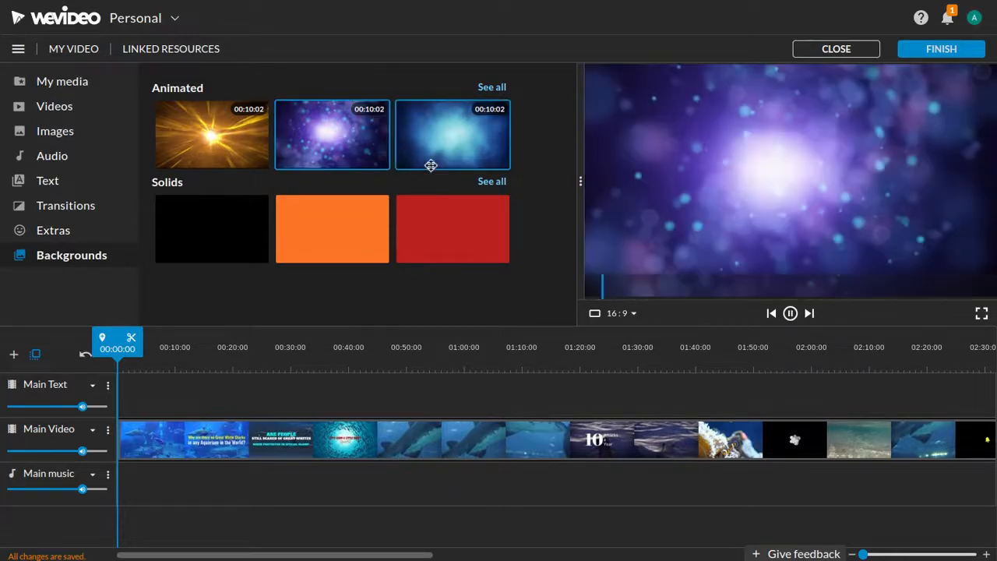
# Preview the blue animated background and look through the full collection of animated backgrounds
pyautogui.click(460, 128)
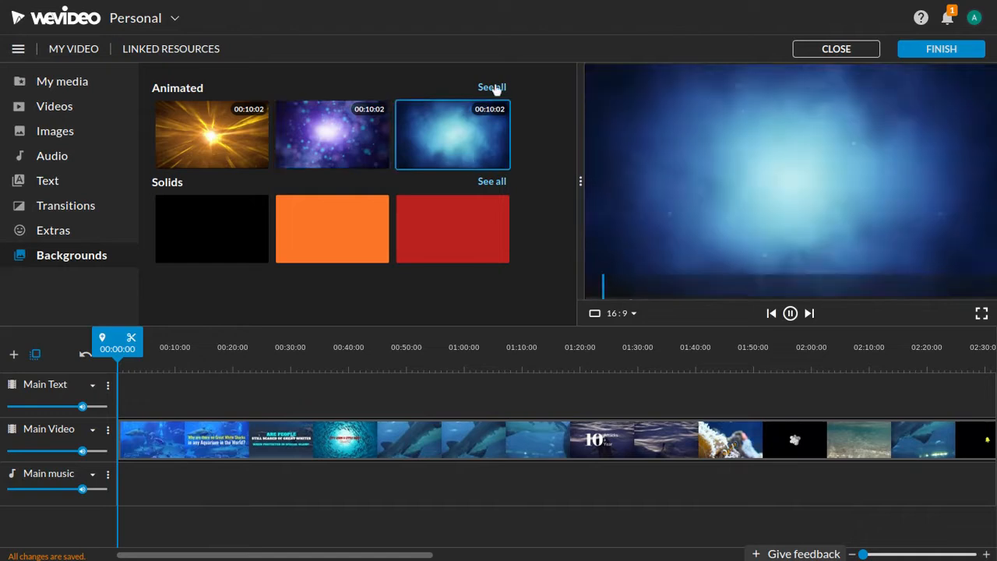
pyautogui.click(491, 87)
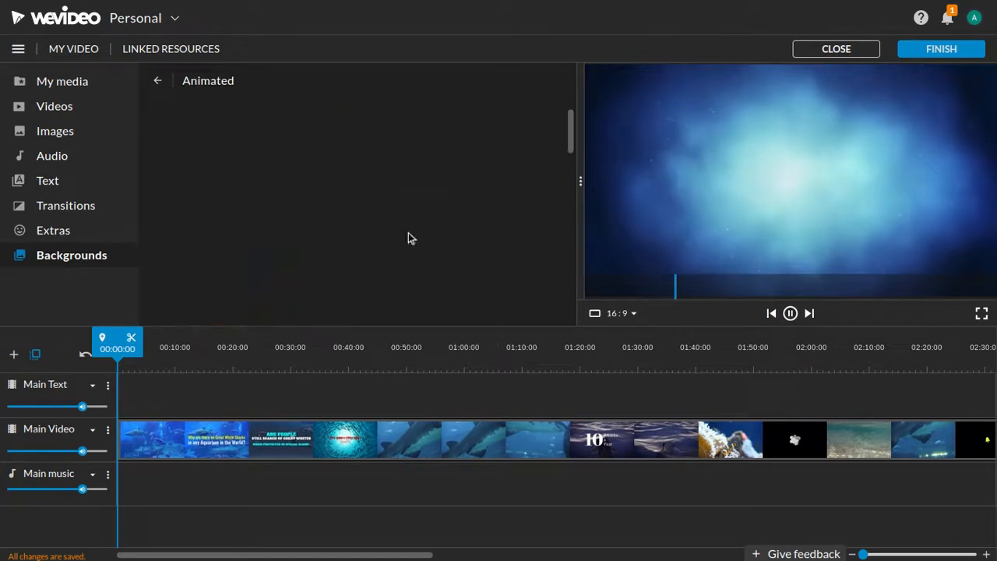
pyautogui.scroll(-5, 408, 218)
pyautogui.scroll(10, 414, 199)
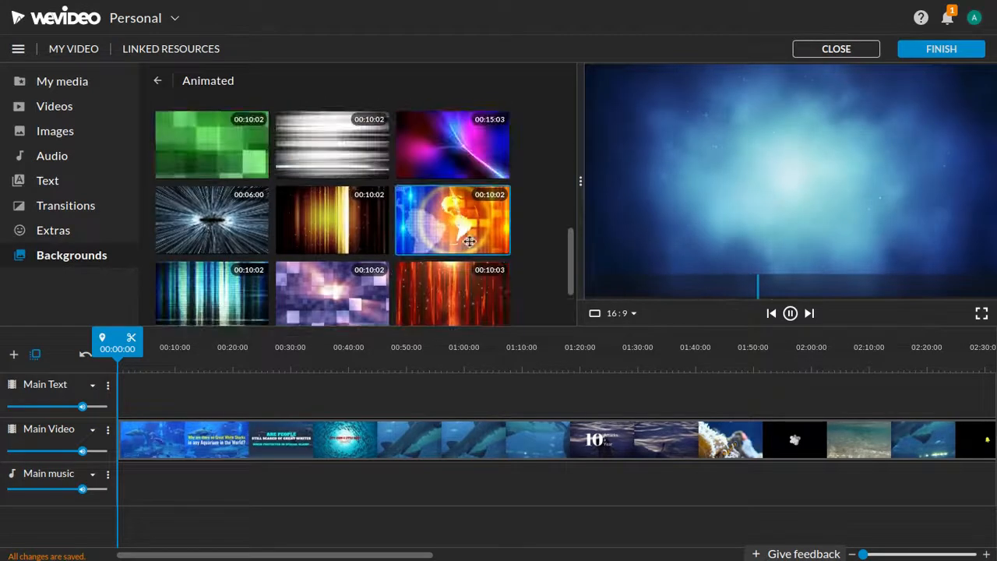
pyautogui.click(68, 232)
pyautogui.click(49, 207)
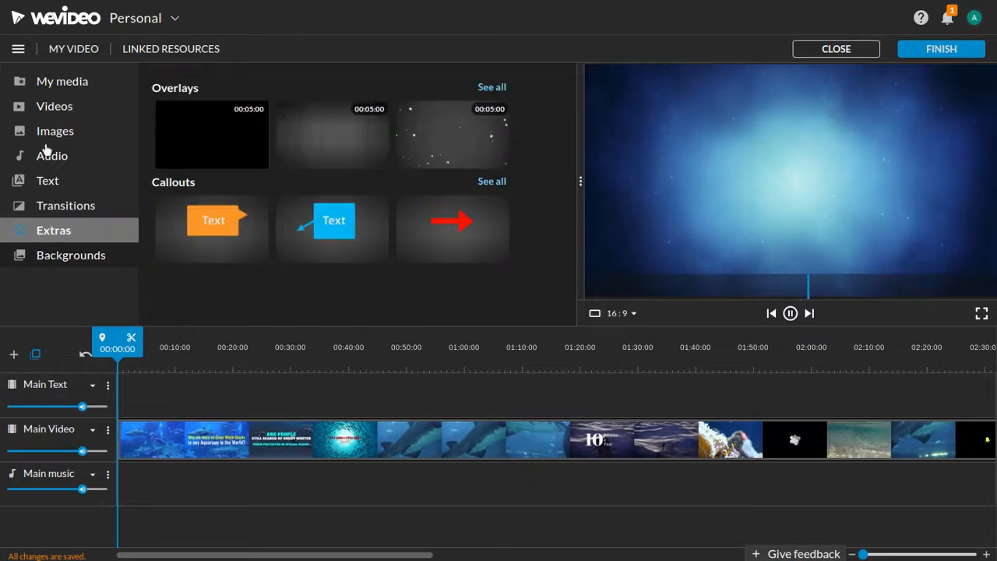
pyautogui.click(45, 153)
pyautogui.click(53, 131)
pyautogui.click(51, 205)
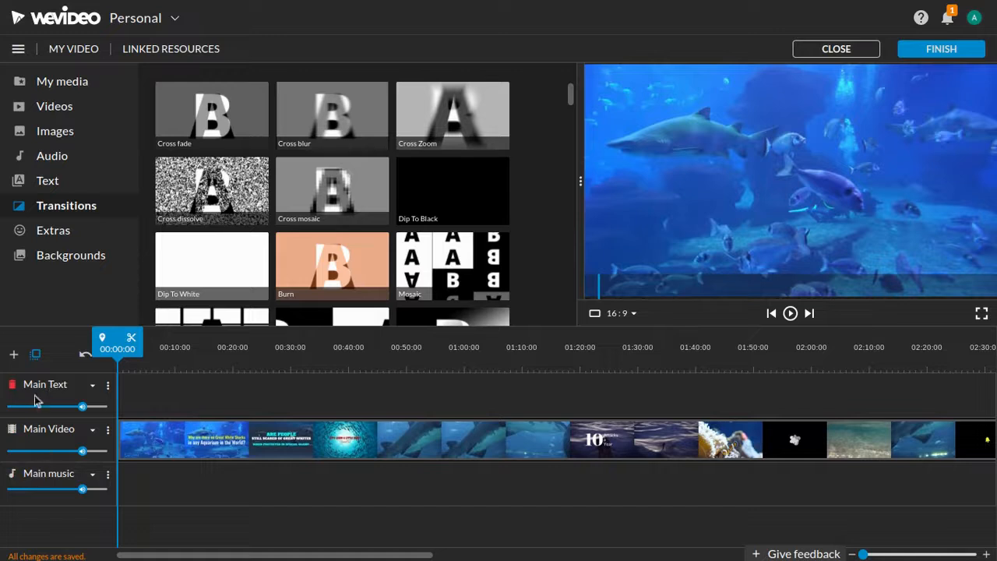
# Try the Main Video track above the Main Text track, and move it back below
pyautogui.click(108, 385)
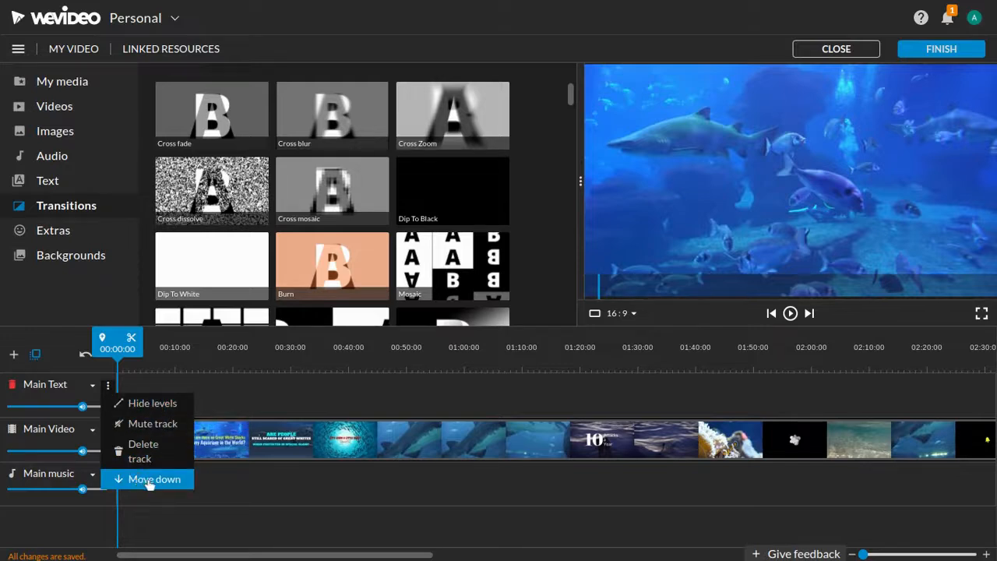
pyautogui.click(43, 482)
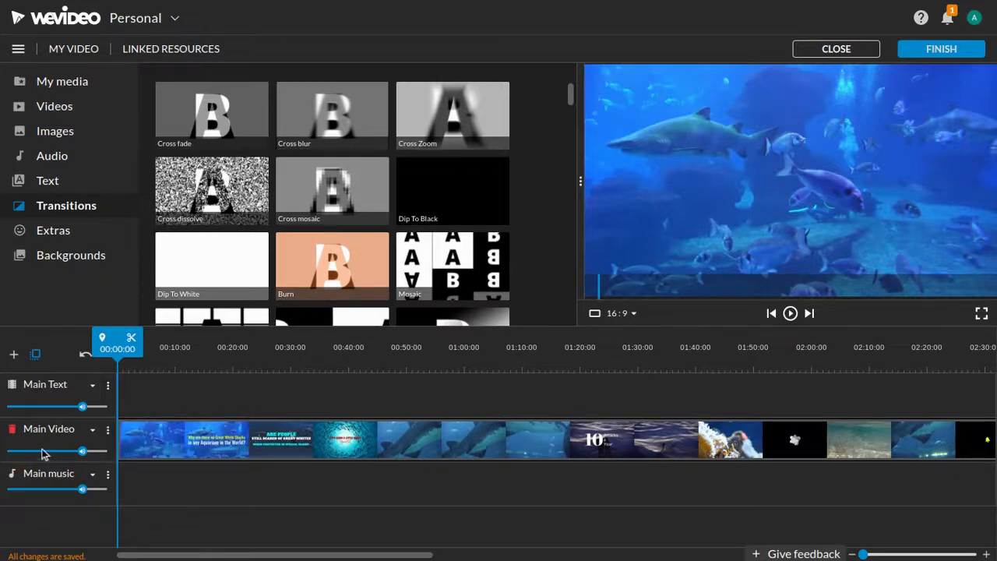
pyautogui.click(107, 430)
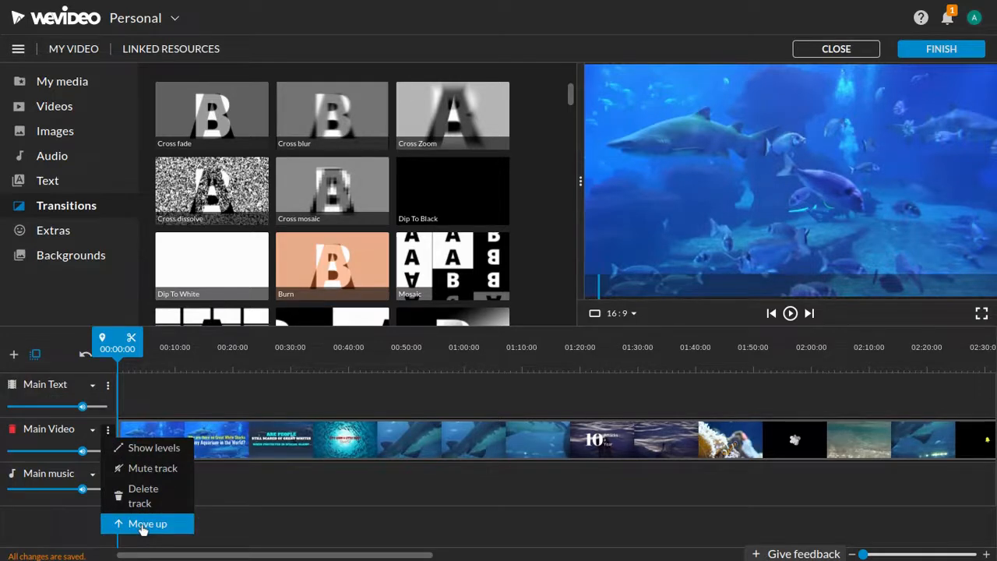
pyautogui.click(143, 524)
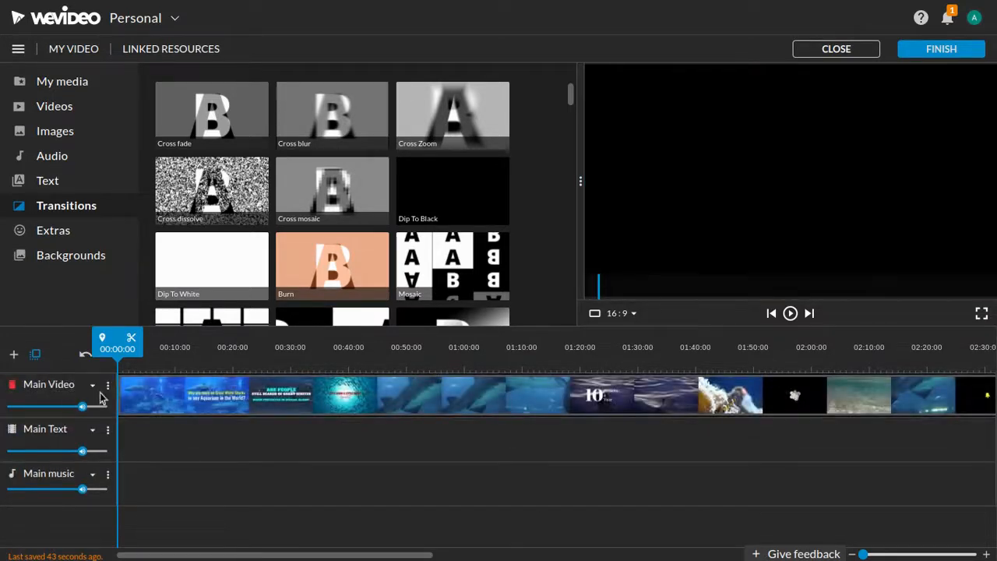
pyautogui.click(107, 384)
pyautogui.click(147, 478)
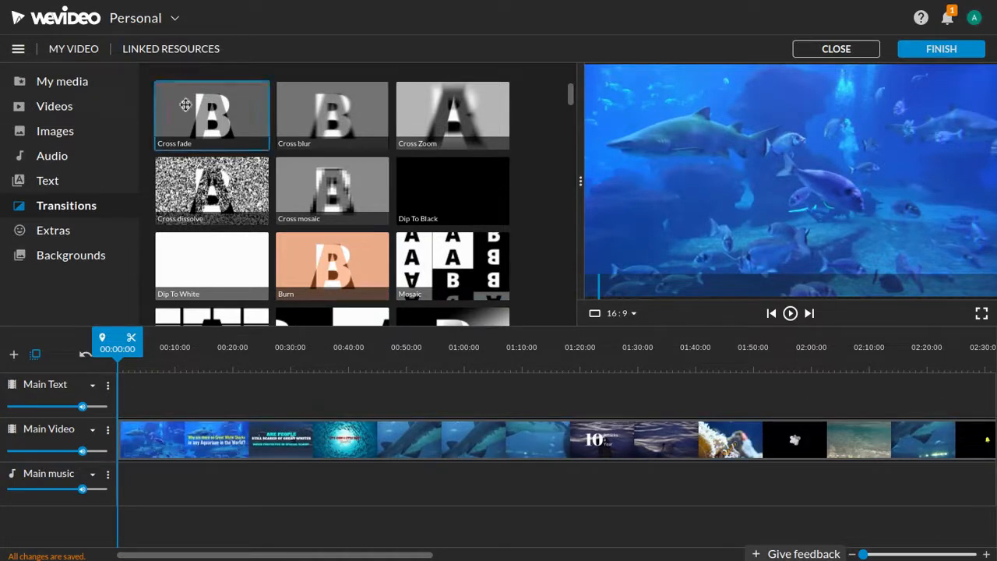
# Place the plain Sample text title at the start of the Main Text track and play it over the video
pyautogui.click(73, 82)
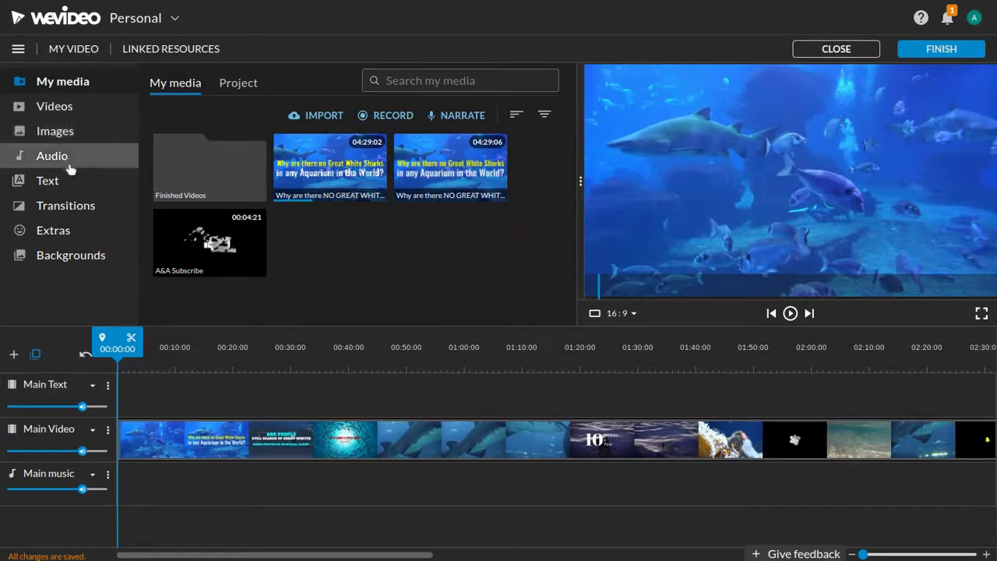
pyautogui.click(67, 181)
pyautogui.moveTo(203, 156); pyautogui.dragTo(140, 396)
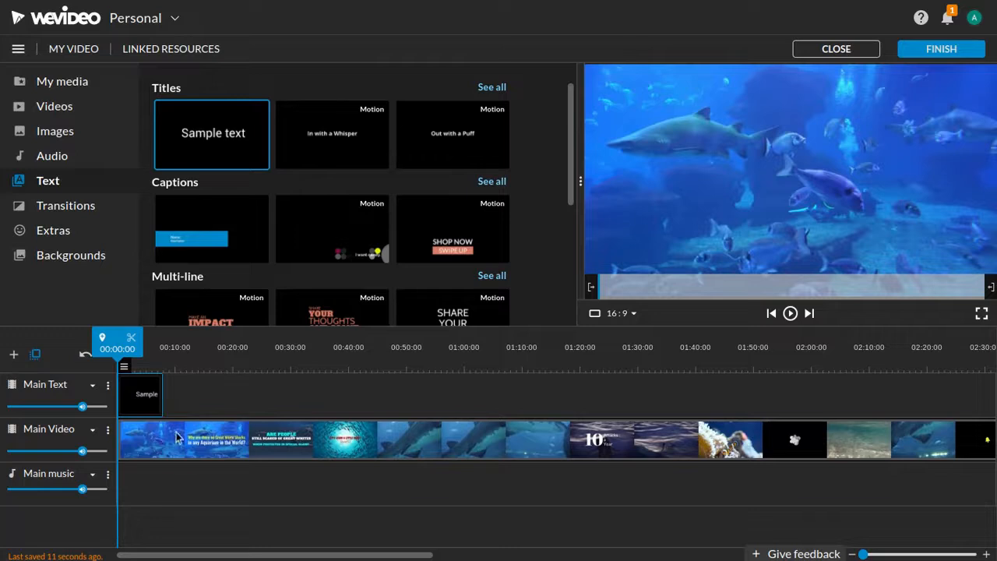
pyautogui.click(790, 314)
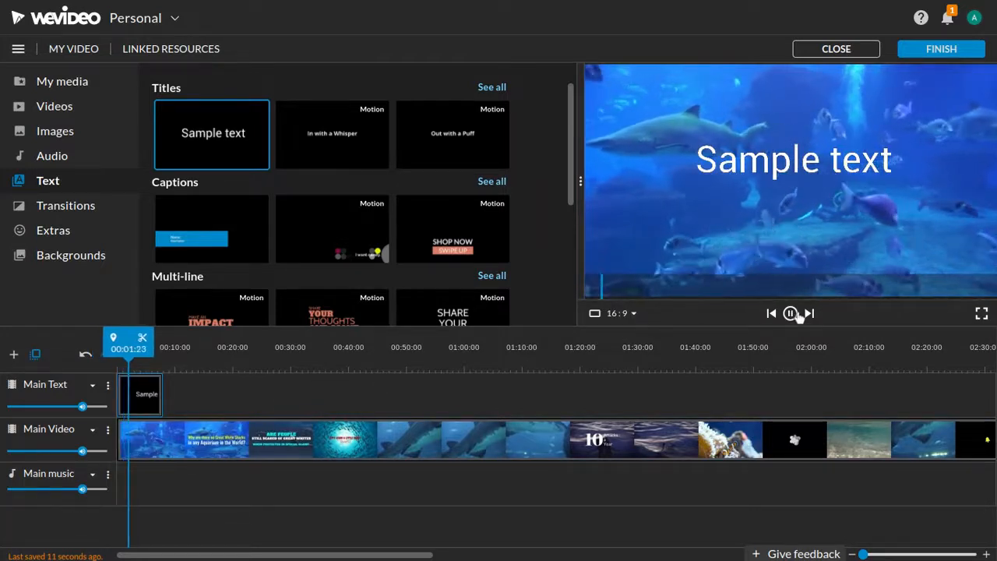
pyautogui.click(793, 313)
# Play the video with the Main Video track moved above the title's track, and restore the track order
pyautogui.click(108, 429)
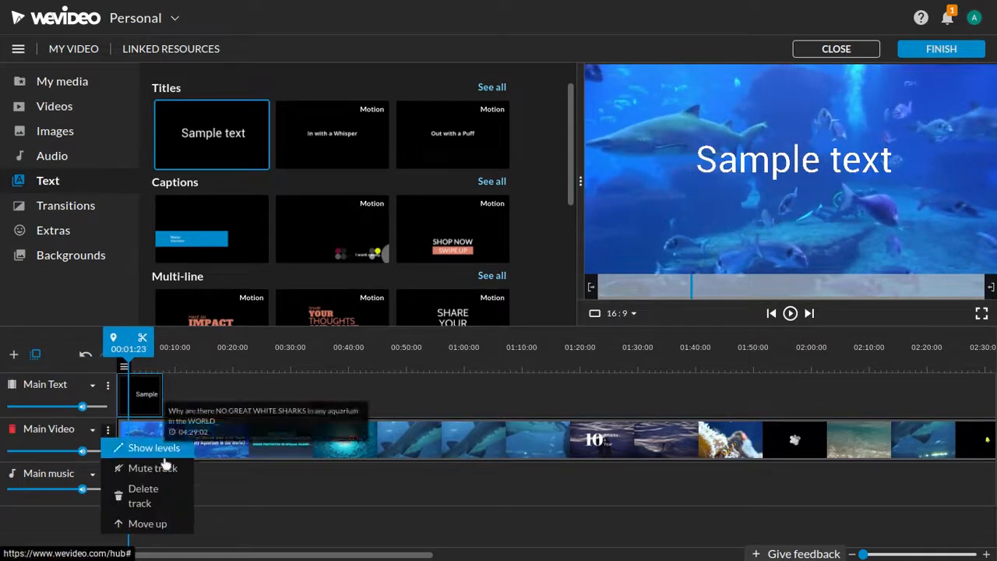
pyautogui.click(163, 522)
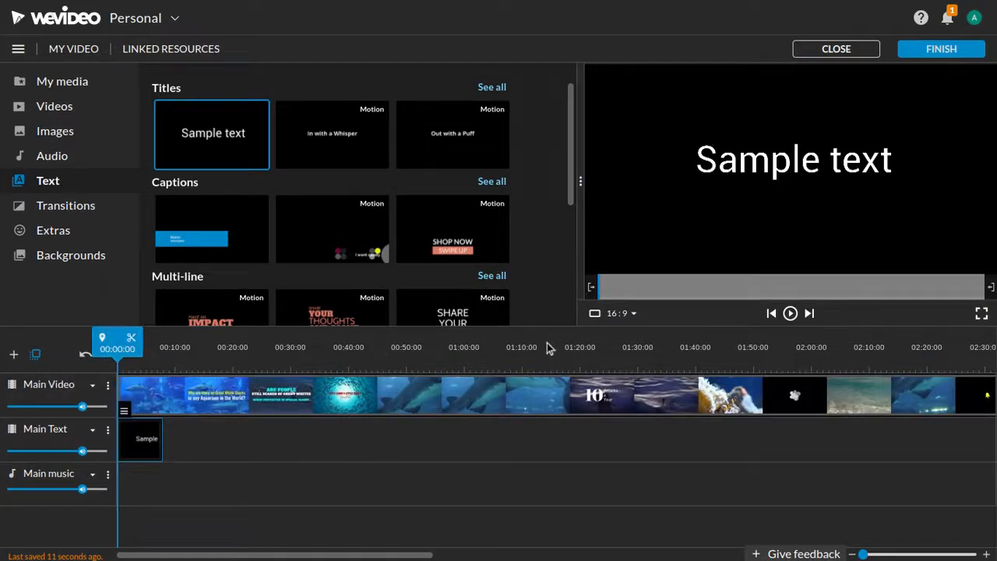
pyautogui.click(790, 313)
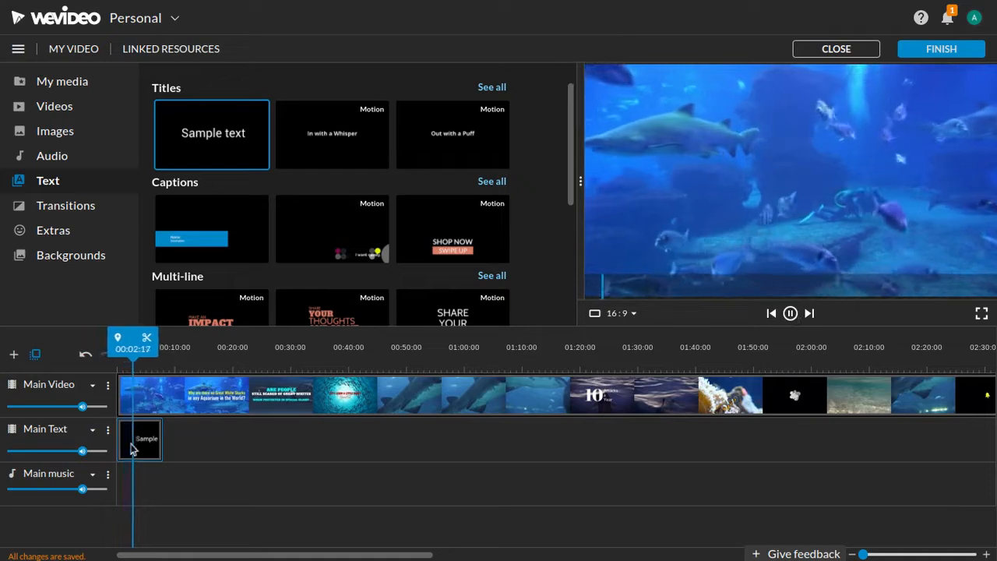
pyautogui.click(790, 313)
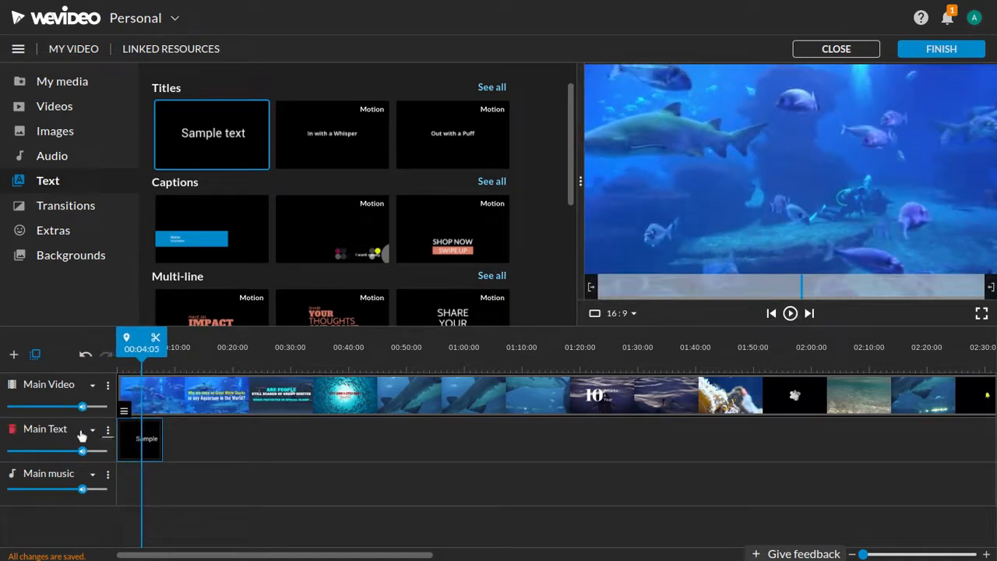
pyautogui.click(108, 385)
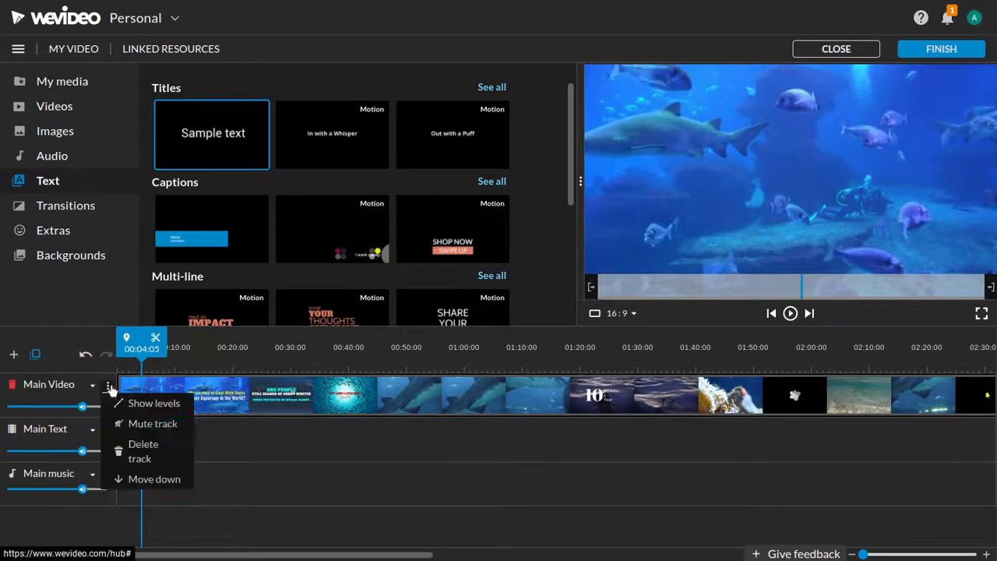
pyautogui.click(156, 478)
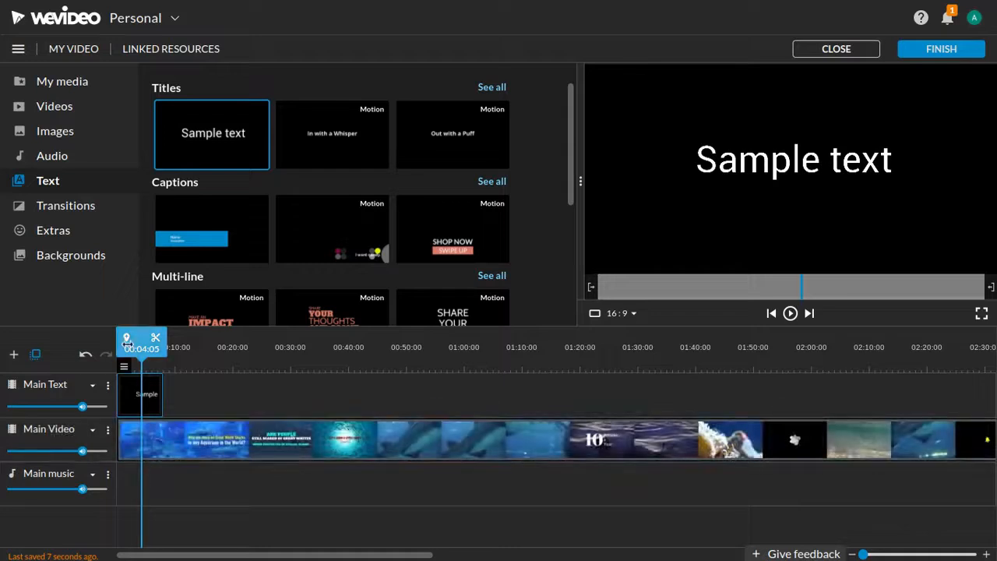
# Add a Video / Text track named Main Effects
pyautogui.click(14, 355)
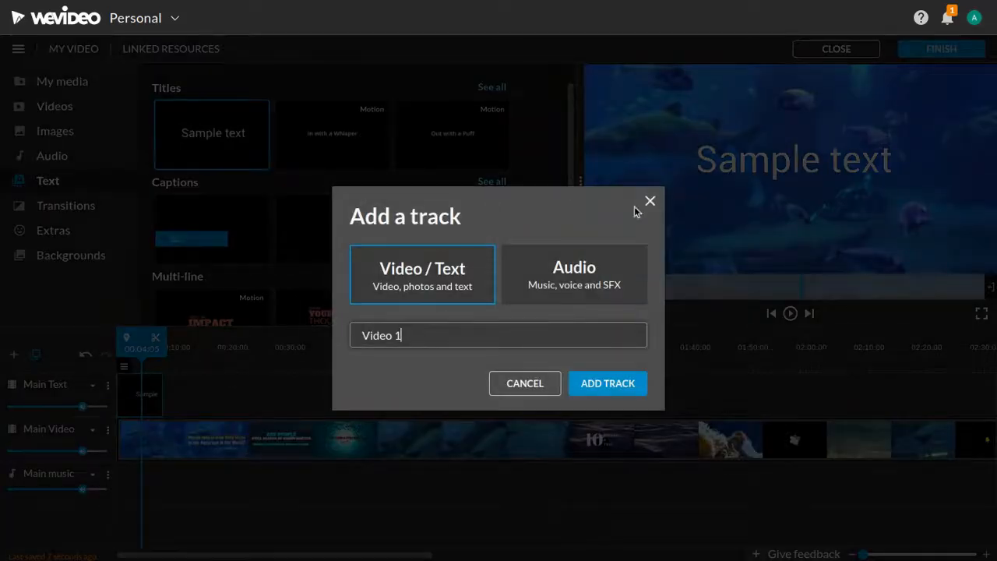
pyautogui.hotkey('ctrl', 'a')
pyautogui.press('BackSpace')
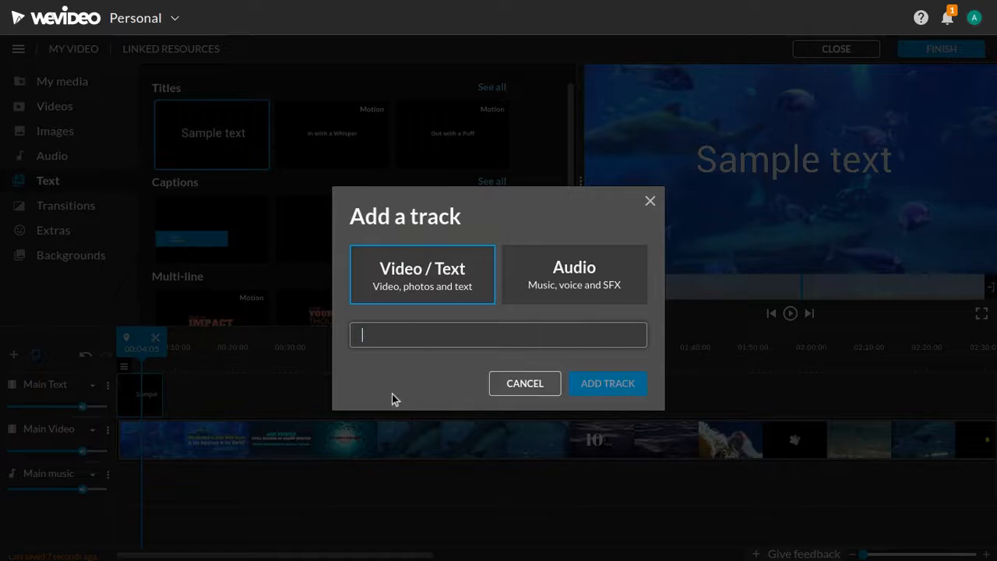
pyautogui.write('M')
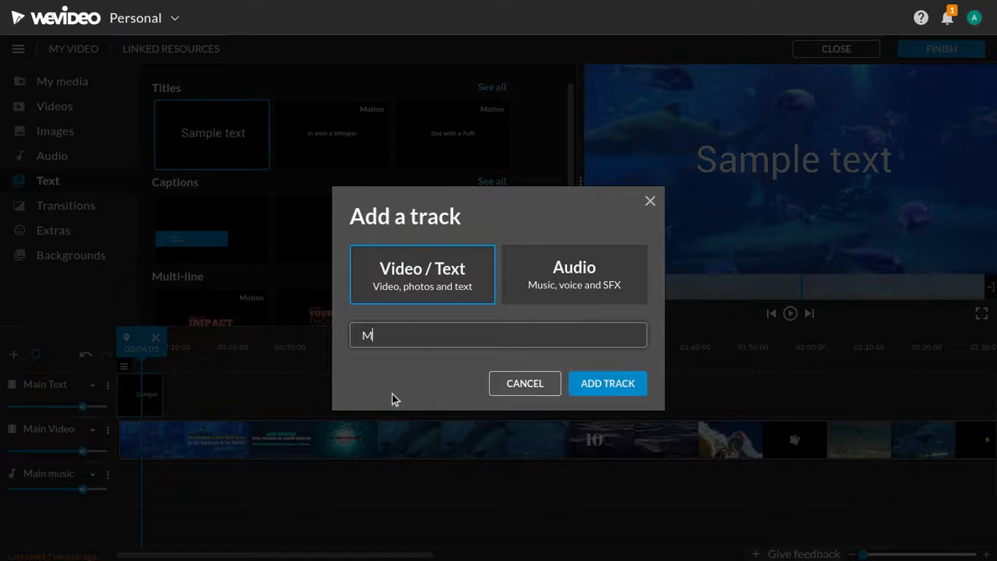
pyautogui.write('ain Effects')
pyautogui.click(608, 383)
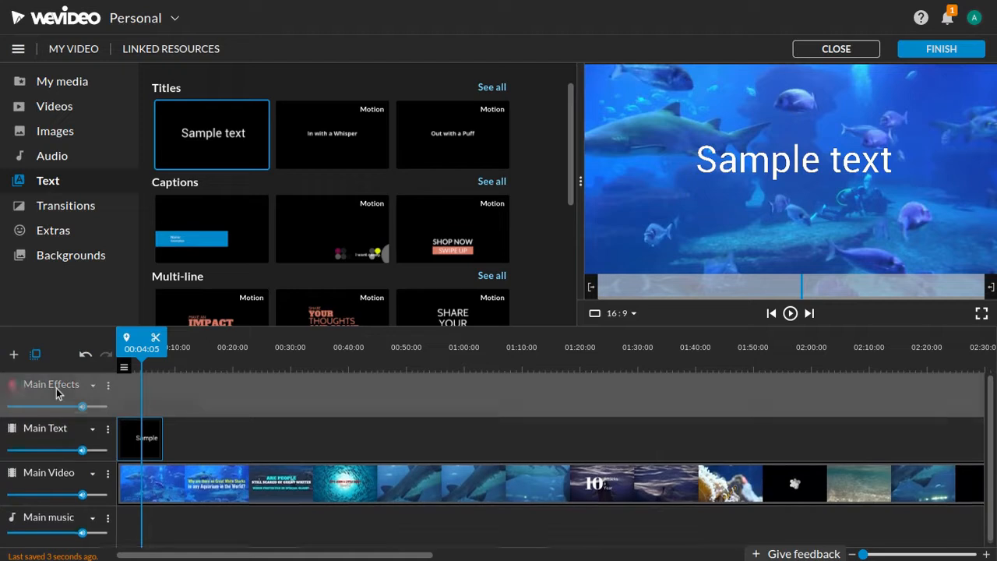
# Place the white-particle overlay at the start of the Main Effects track and play the video from the beginning
pyautogui.click(65, 205)
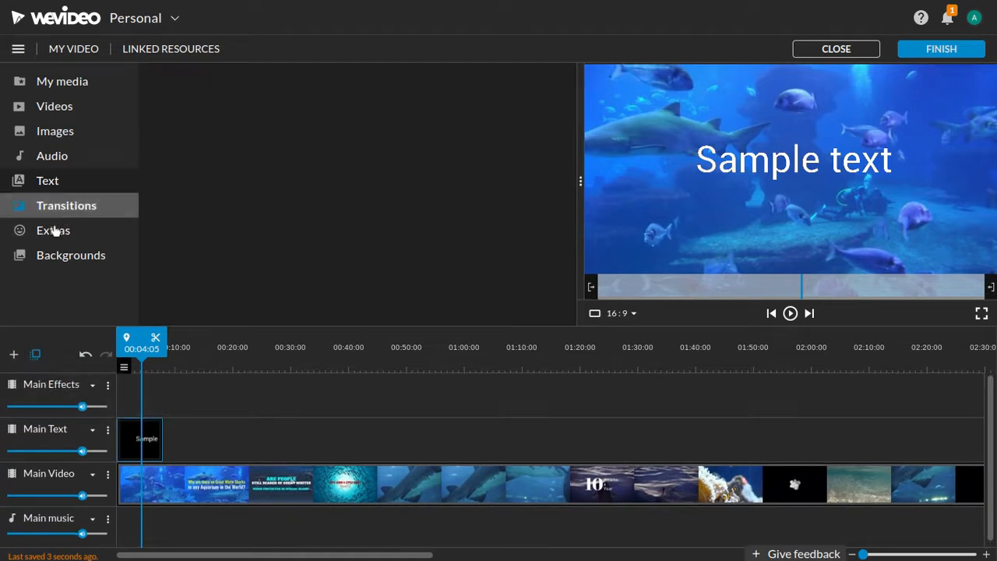
pyautogui.click(93, 230)
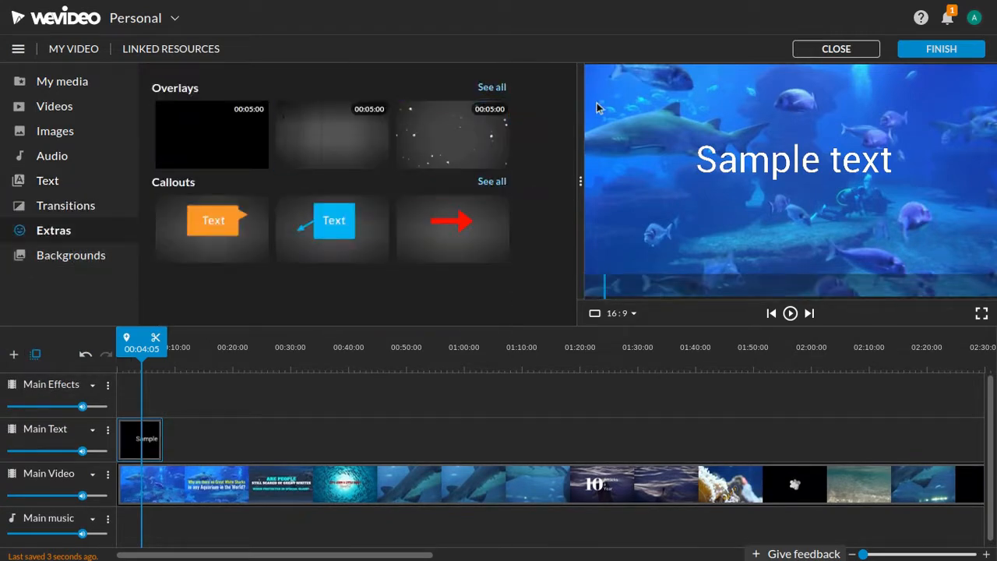
pyautogui.moveTo(423, 128); pyautogui.dragTo(169, 397)
pyautogui.moveTo(169, 344); pyautogui.dragTo(124, 364)
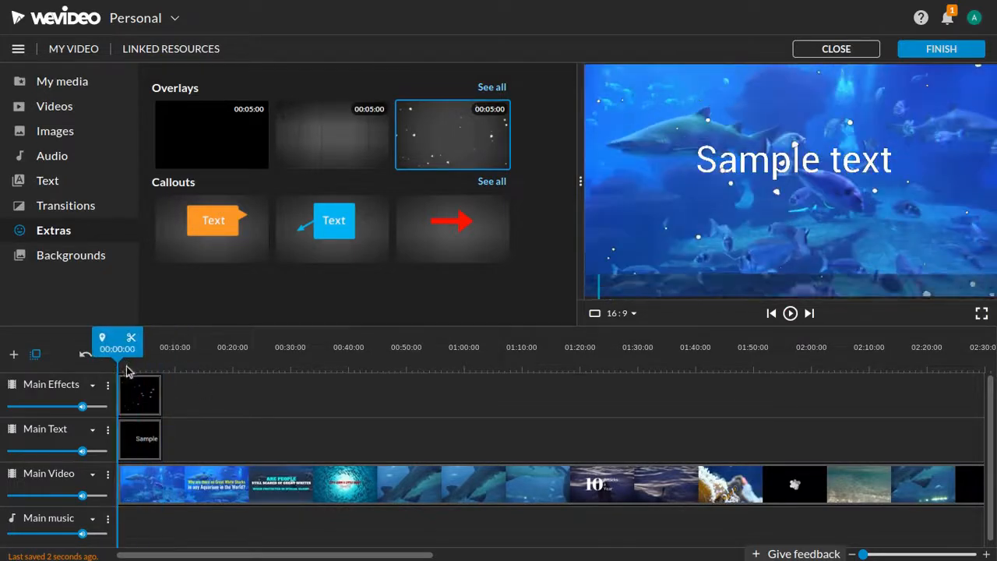
pyautogui.click(790, 313)
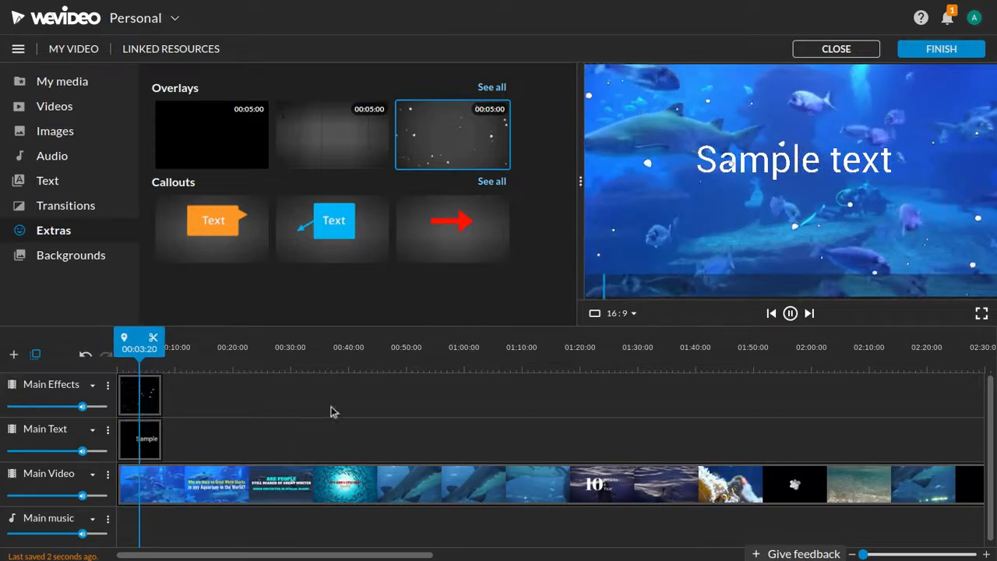
pyautogui.click(788, 314)
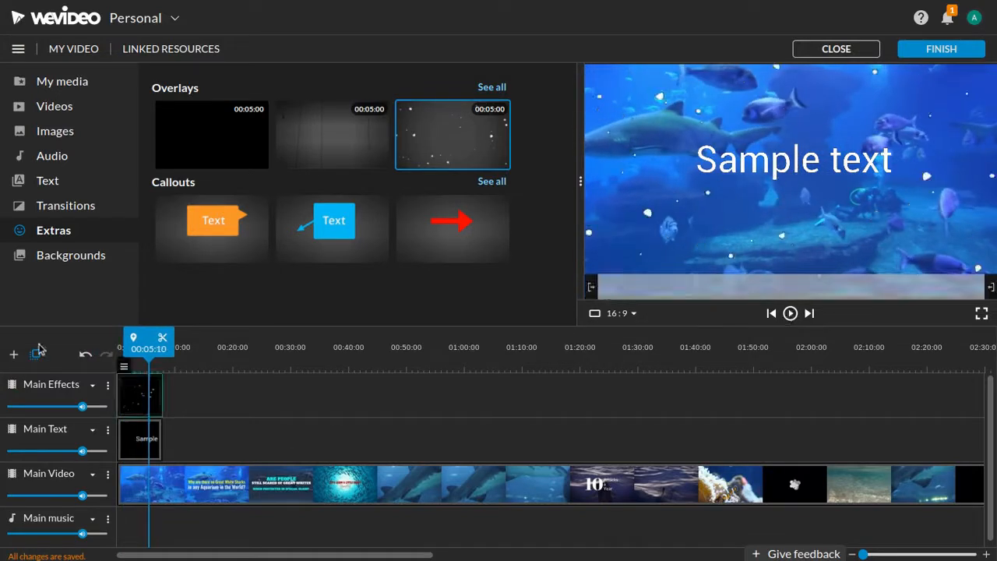
# Delete the Main Effects track together with its overlay
pyautogui.click(108, 385)
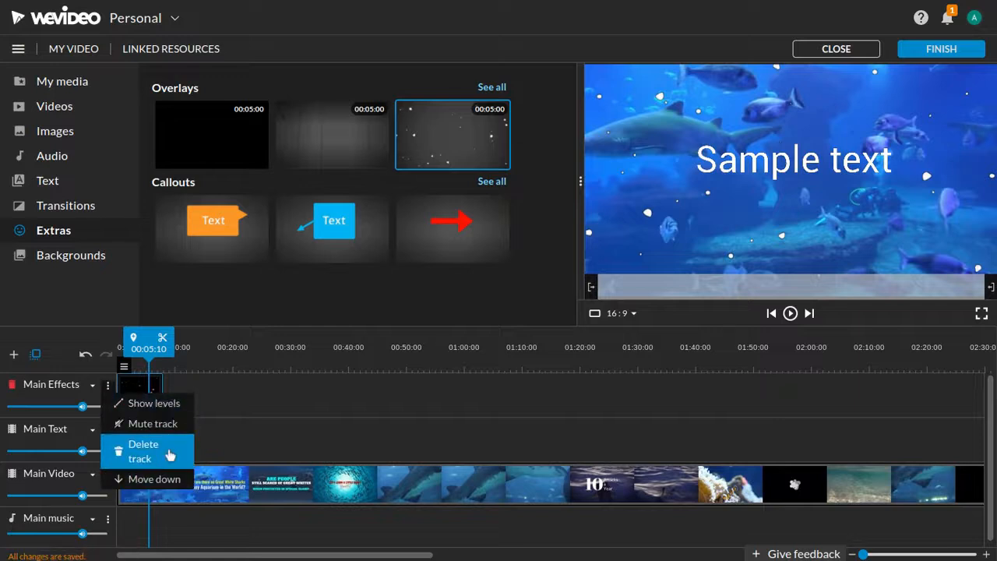
pyautogui.click(168, 453)
pyautogui.click(630, 352)
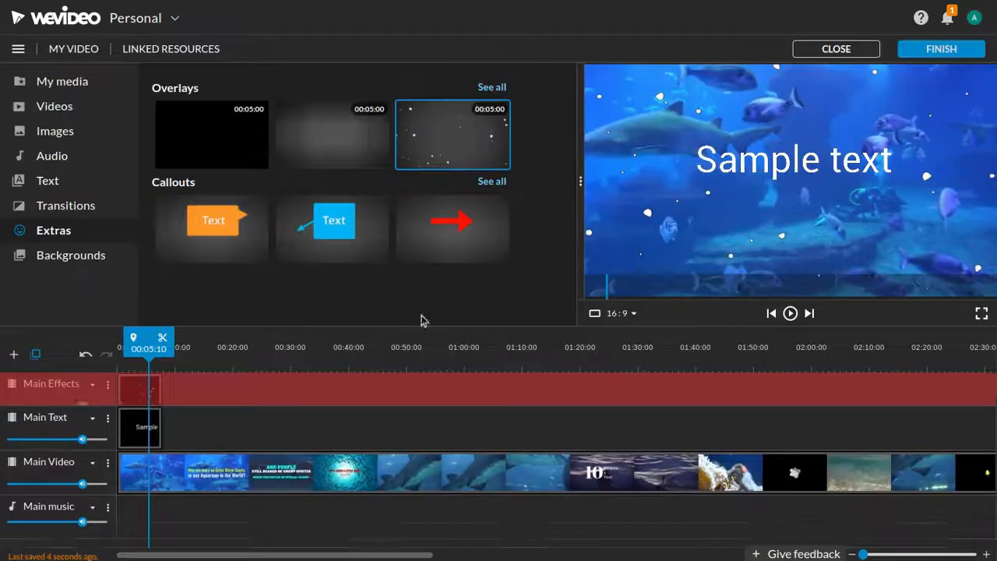
# Search the stock videos for Green Screen
pyautogui.click(90, 262)
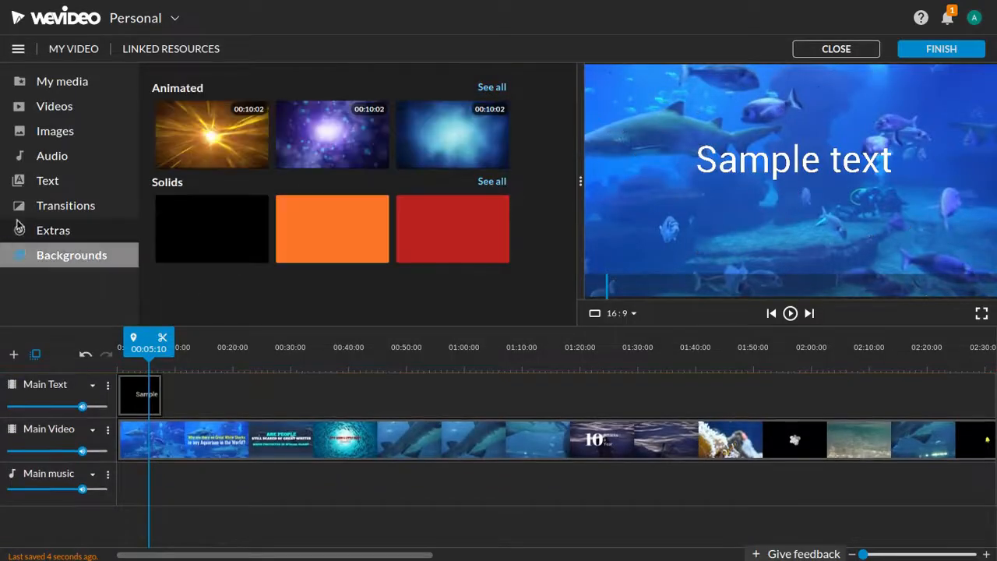
pyautogui.click(47, 129)
pyautogui.click(62, 112)
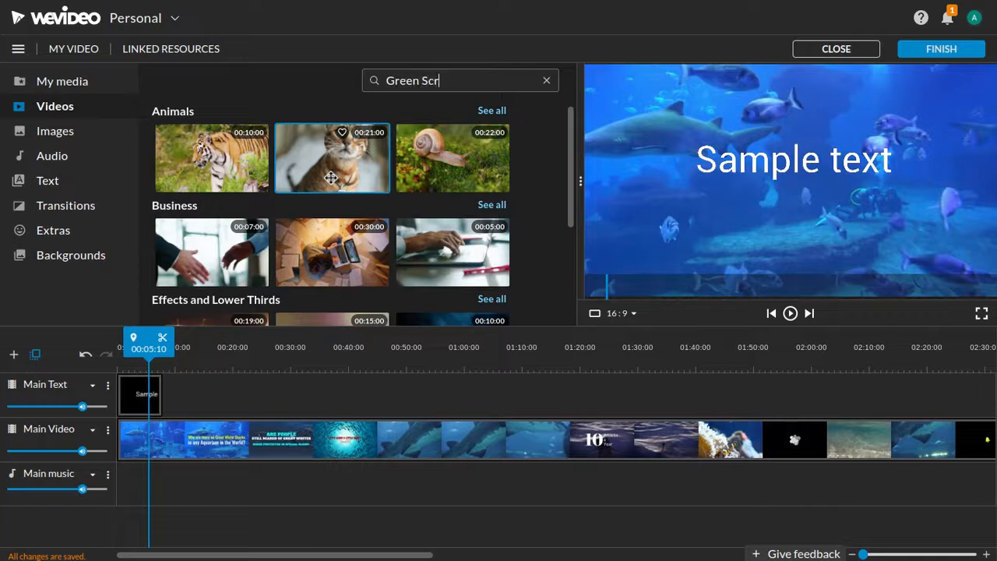
pyautogui.press('Return')
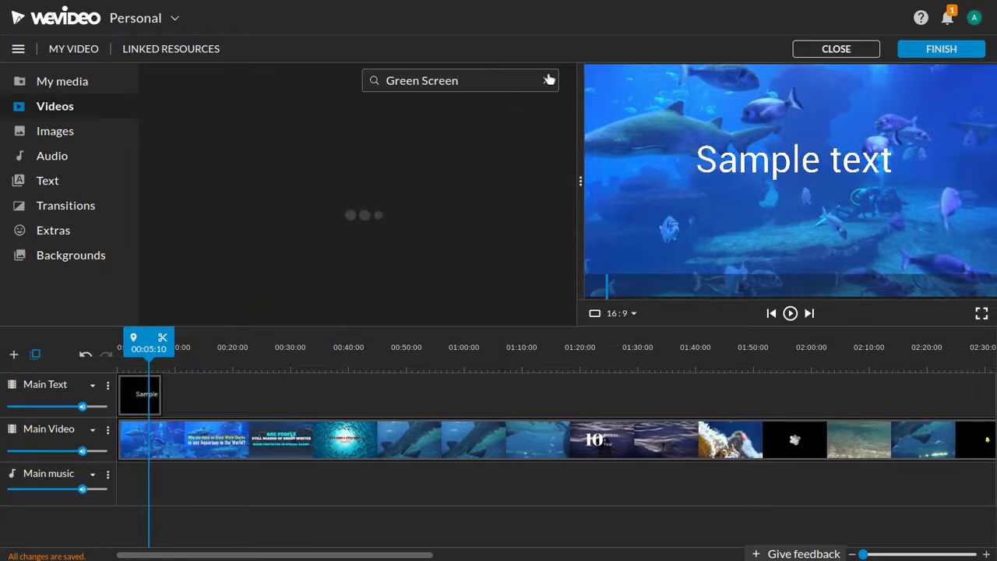
# Delete the sample title from the Main Text track and rename the track as Effects
pyautogui.click(135, 393)
pyautogui.press('Delete')
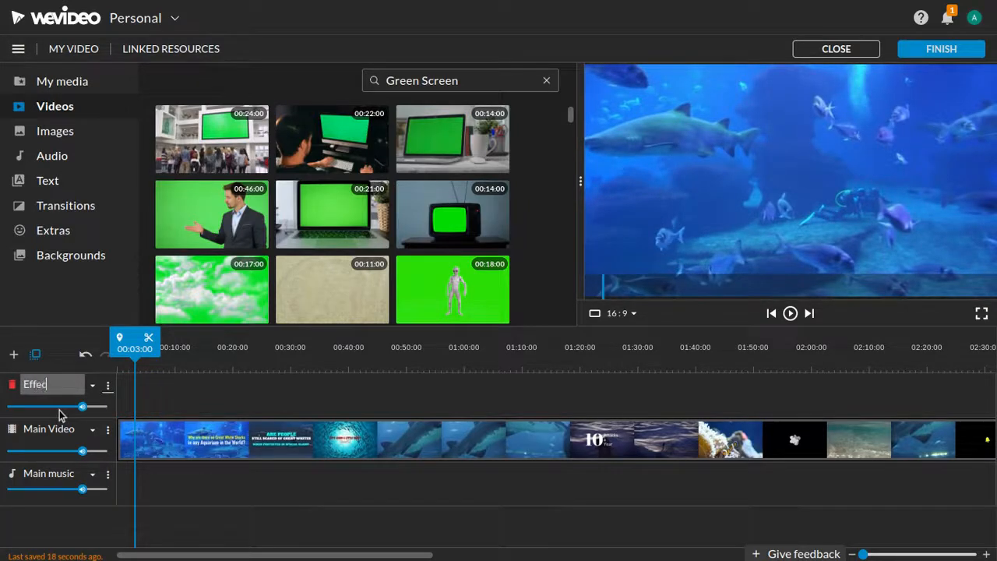
pyautogui.click(265, 389)
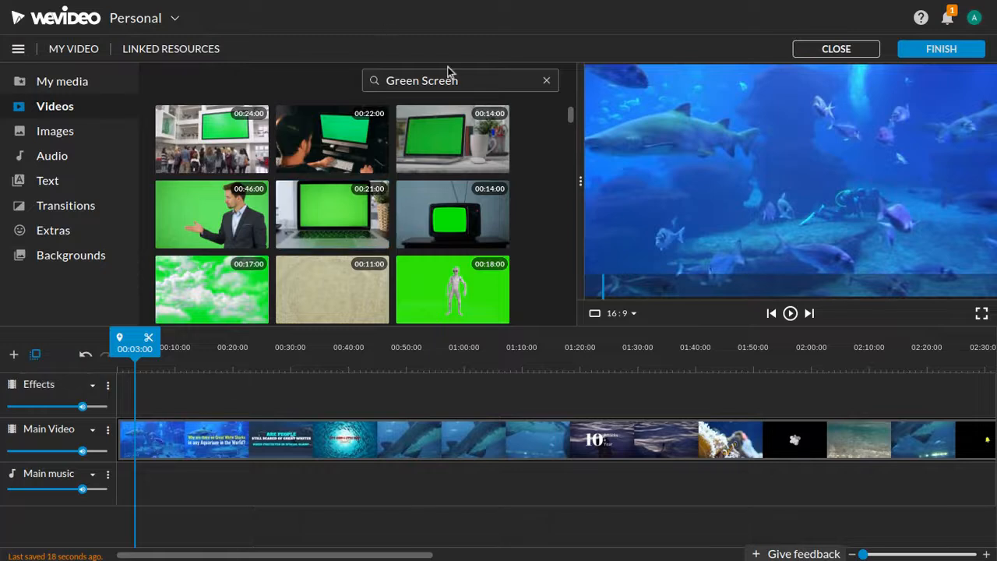
# Place the 17-second green-screen laptop clip with the coffee cup at the start of the Effects track
pyautogui.scroll(-5, 401, 214)
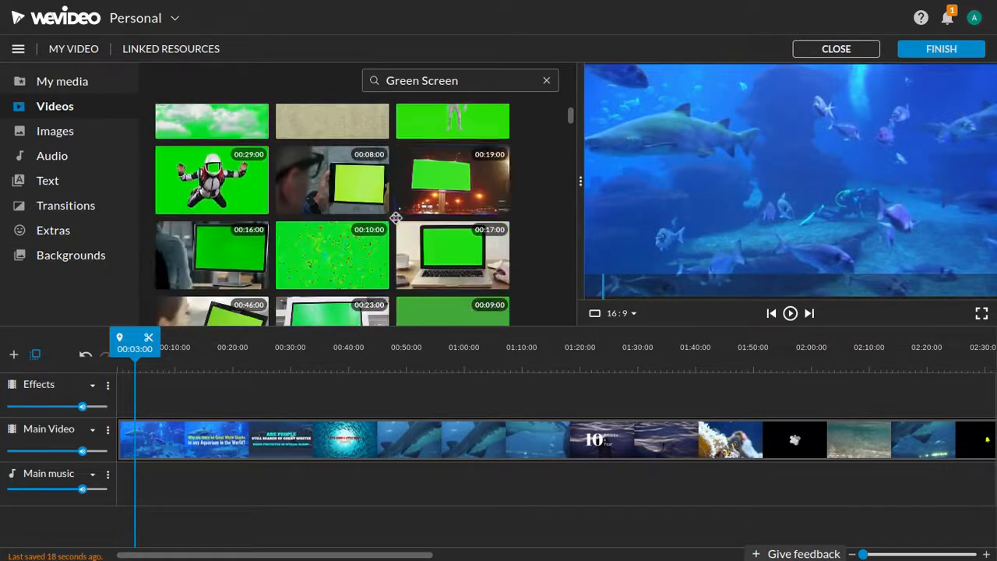
pyautogui.scroll(-5, 420, 222)
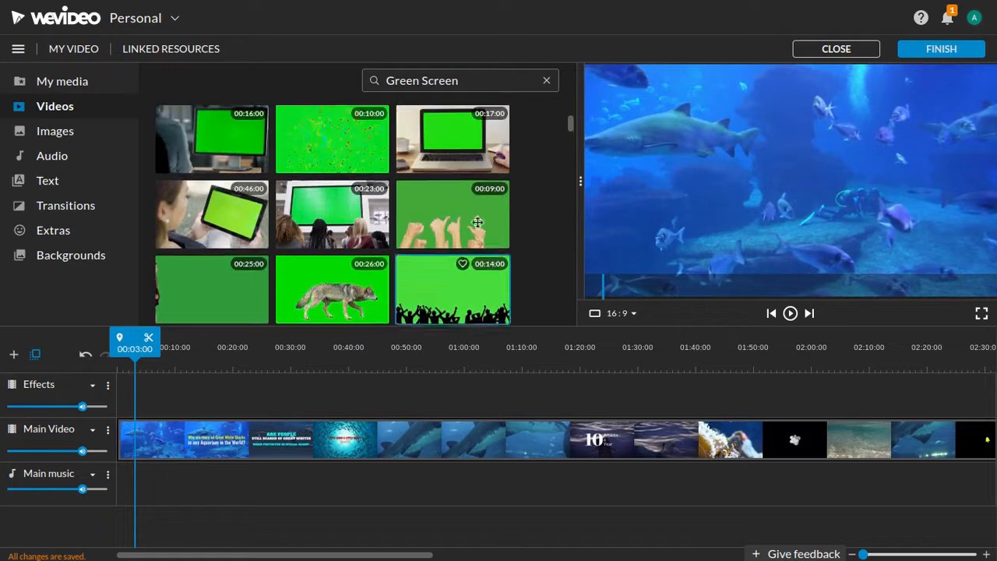
pyautogui.moveTo(456, 144); pyautogui.dragTo(134, 405)
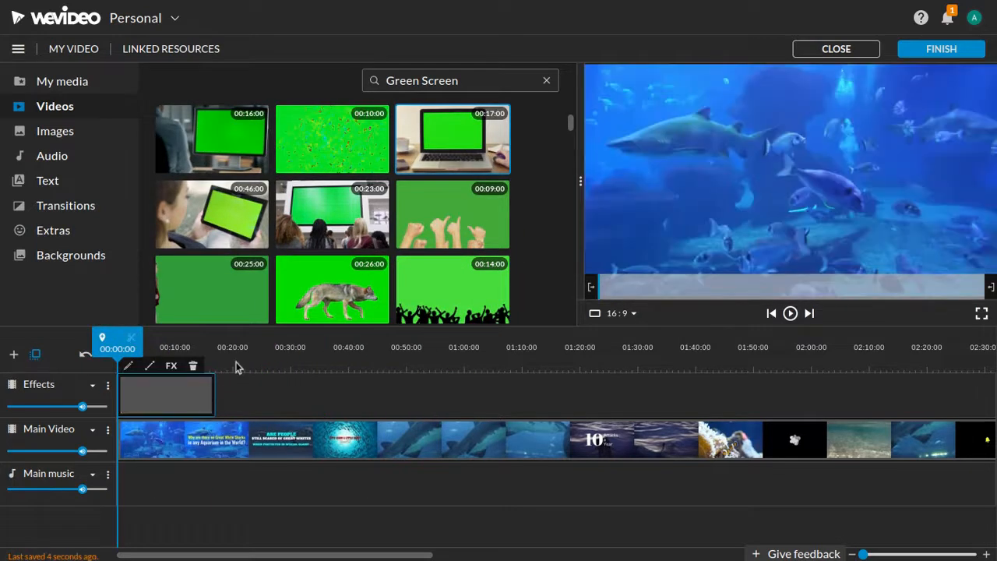
pyautogui.click(153, 394)
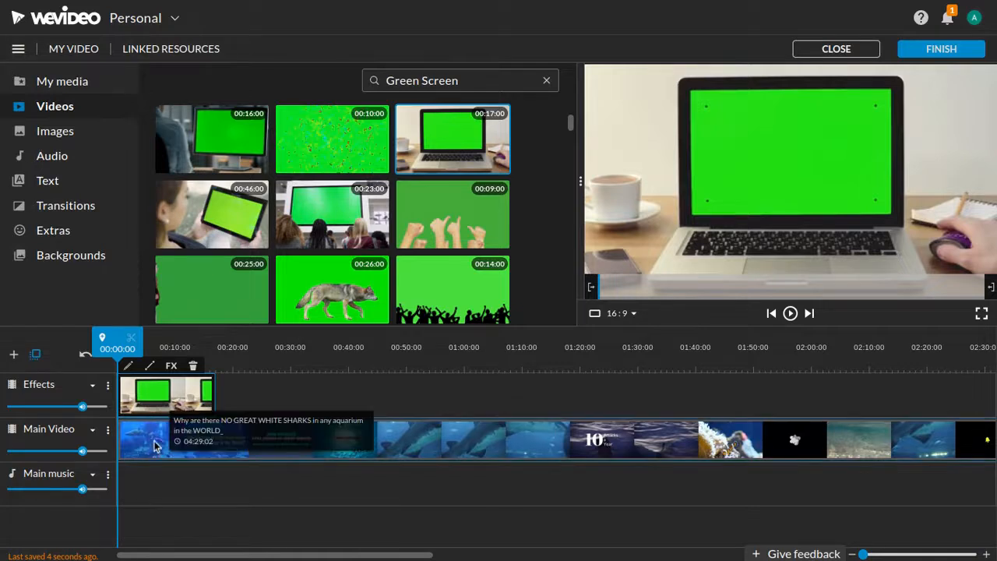
pyautogui.click(156, 405)
pyautogui.click(180, 391)
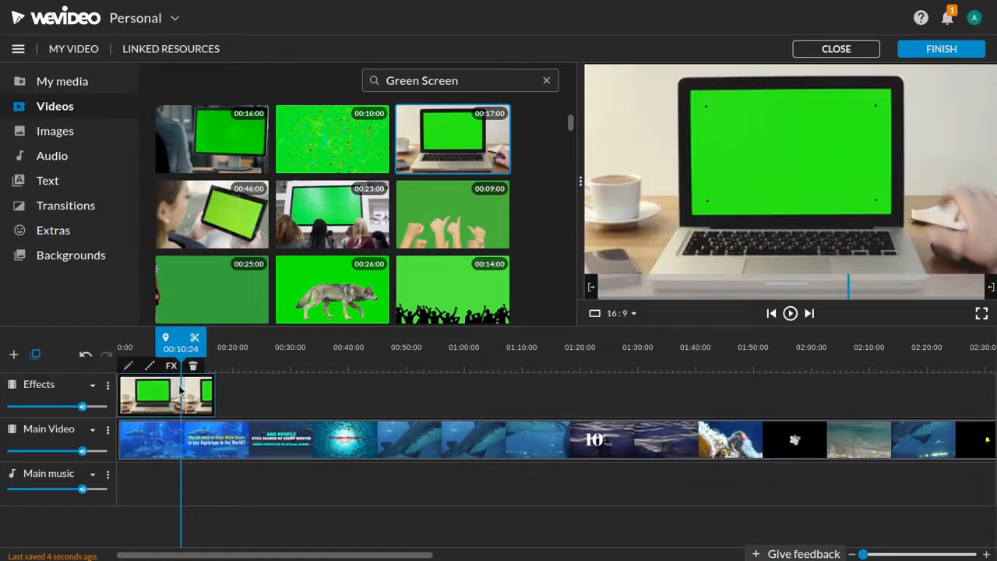
# Remove the green of the laptop clip's screen with Color Keying, picking color 1fff14, and save the clip changes
pyautogui.click(130, 368)
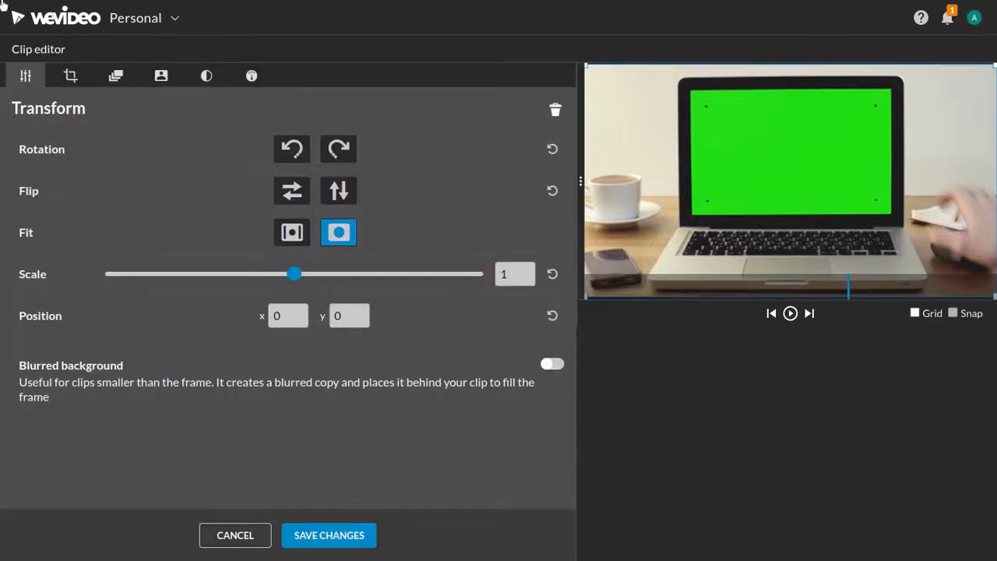
pyautogui.click(161, 77)
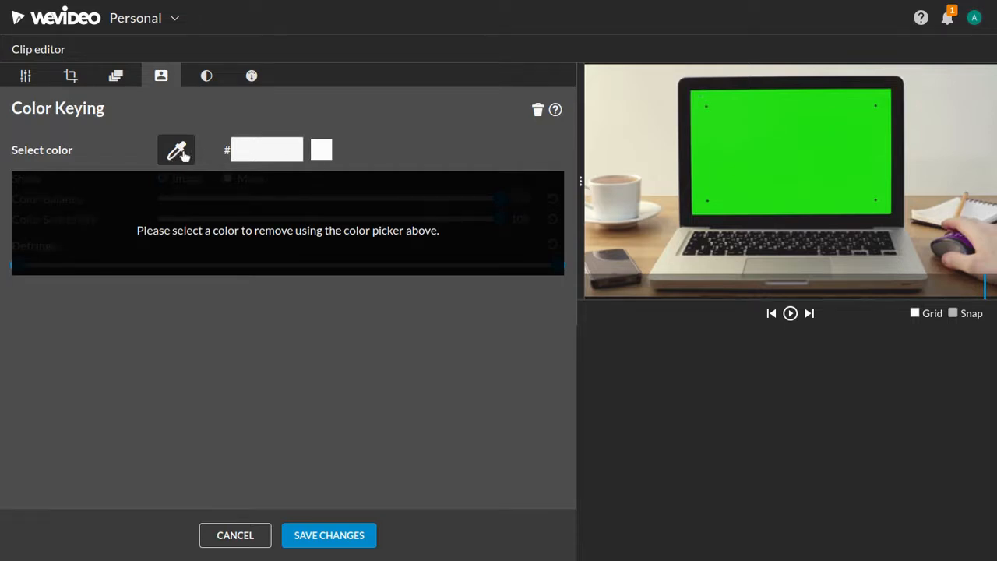
pyautogui.click(179, 151)
pyautogui.click(714, 147)
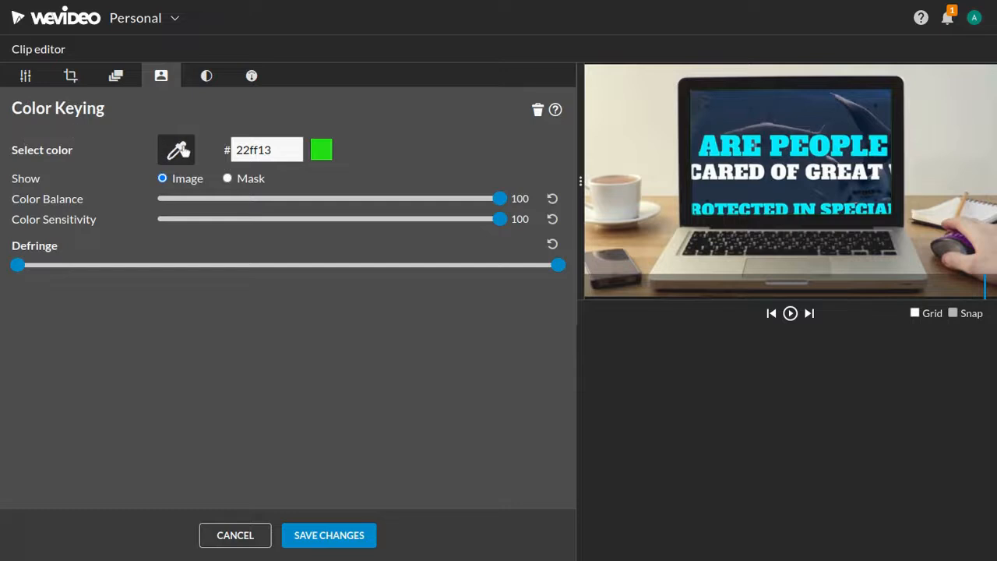
pyautogui.click(752, 152)
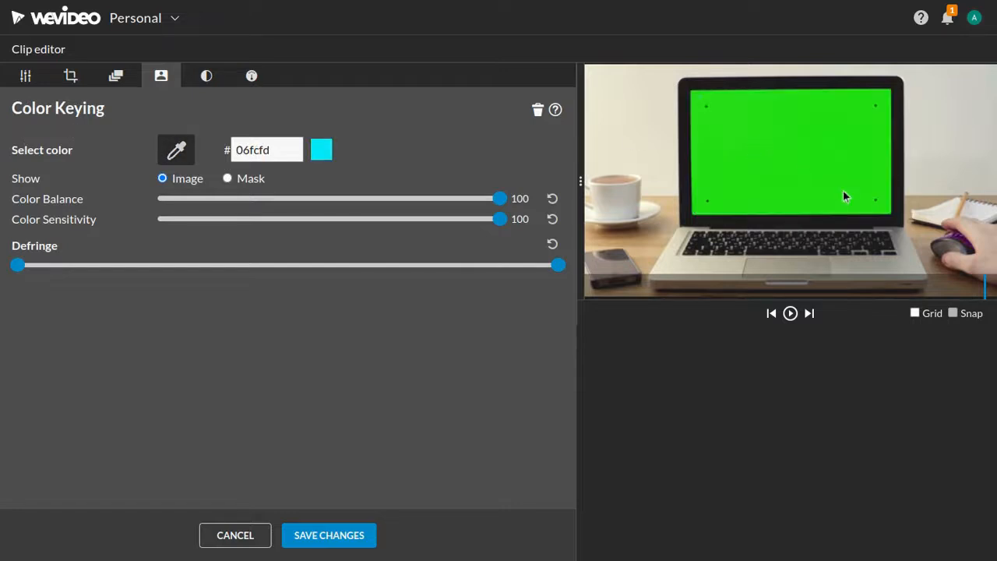
pyautogui.click(176, 150)
pyautogui.click(771, 137)
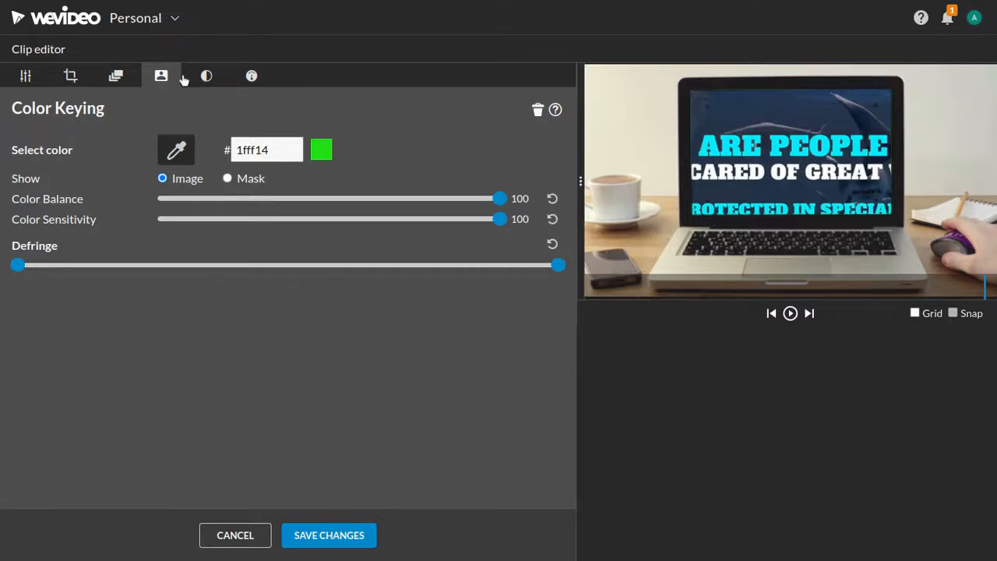
pyautogui.click(70, 76)
pyautogui.click(373, 536)
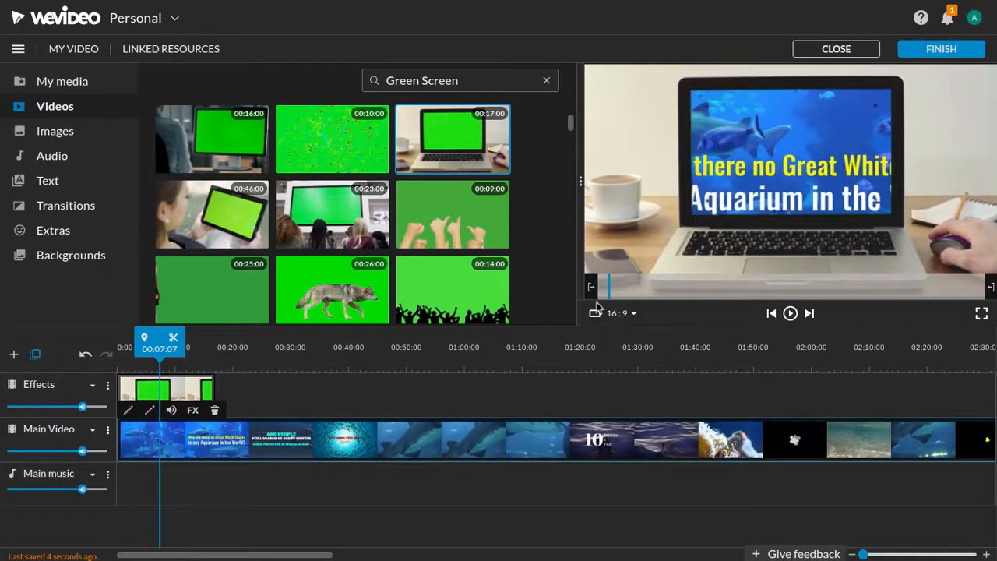
# Fit the shark clip on the Main Video track inside the laptop screen at scale 0.48, position x 502, y 150
pyautogui.click(131, 410)
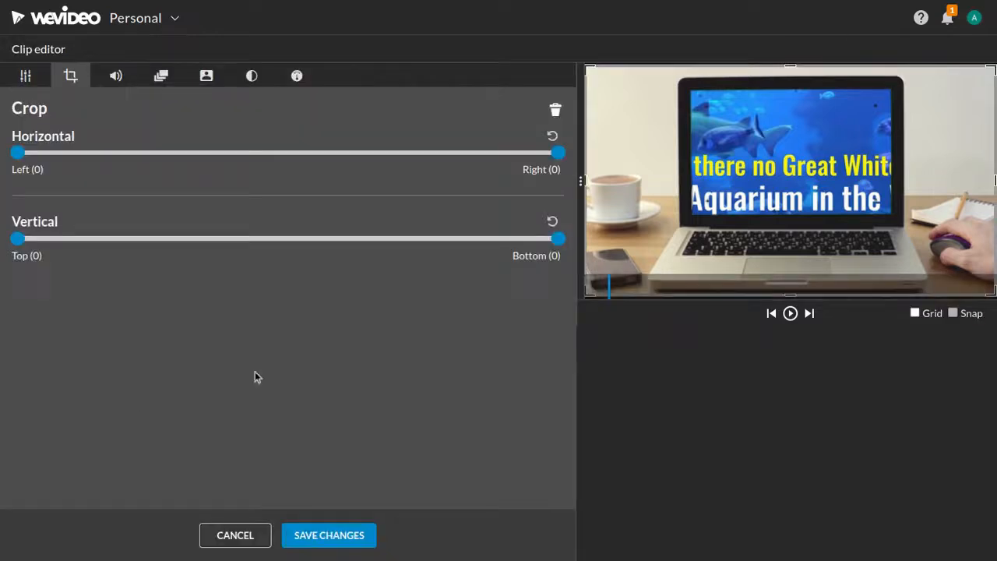
pyautogui.moveTo(854, 185); pyautogui.dragTo(954, 300)
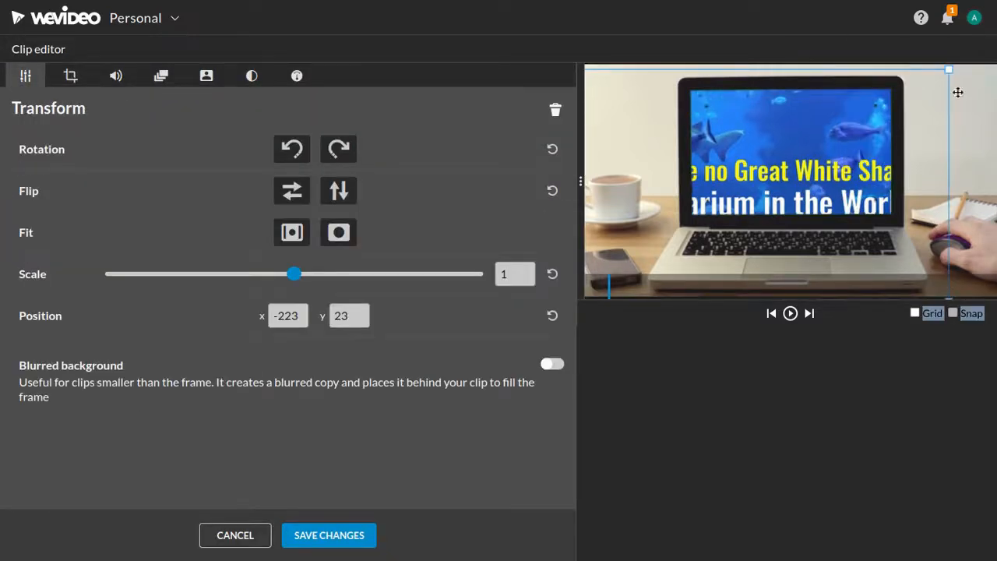
pyautogui.moveTo(949, 69); pyautogui.dragTo(868, 115)
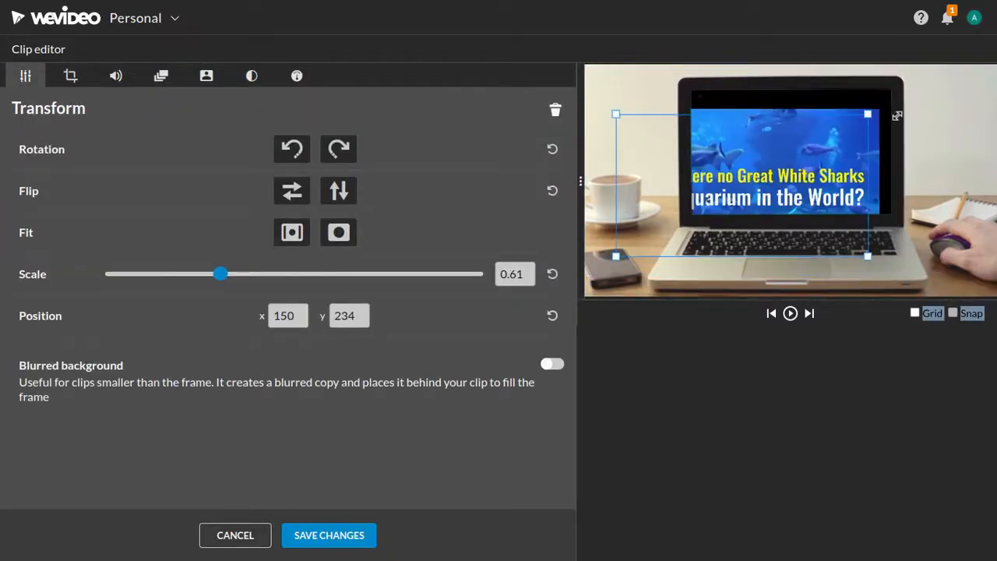
pyautogui.moveTo(795, 173); pyautogui.dragTo(843, 139)
pyautogui.moveTo(913, 79); pyautogui.dragTo(901, 87)
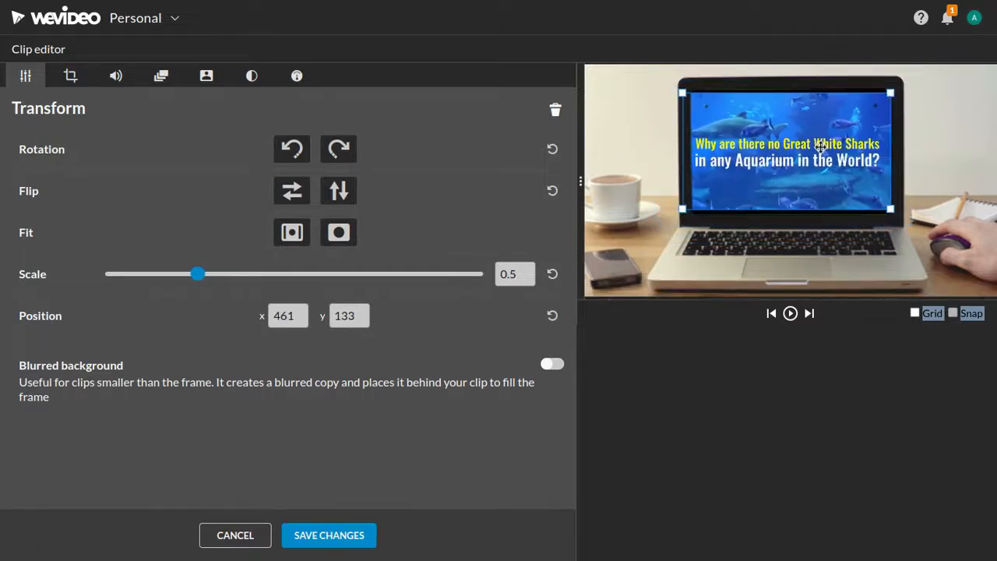
pyautogui.moveTo(821, 146); pyautogui.dragTo(830, 140)
pyautogui.moveTo(898, 203); pyautogui.dragTo(905, 214)
pyautogui.moveTo(866, 179); pyautogui.dragTo(861, 179)
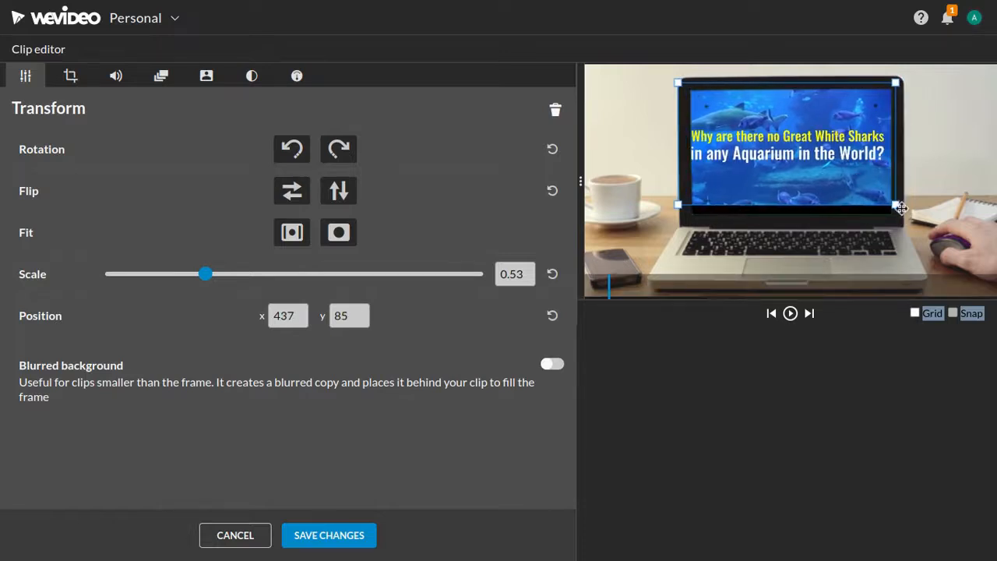
pyautogui.moveTo(897, 205); pyautogui.dragTo(892, 200)
pyautogui.moveTo(840, 181); pyautogui.dragTo(887, 219)
pyautogui.moveTo(819, 175)
pyautogui.mouseDown()
pyautogui.moveTo(828, 175)
pyautogui.moveTo(824, 184)
pyautogui.mouseUp()
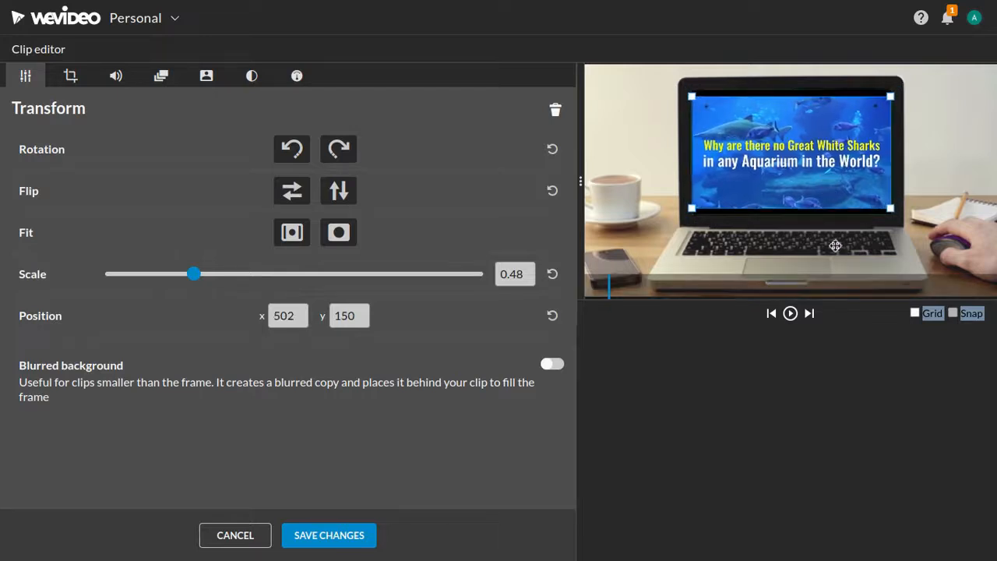
# Play a short preview of the shark clip inside the laptop screen and save the clip changes
pyautogui.click(598, 285)
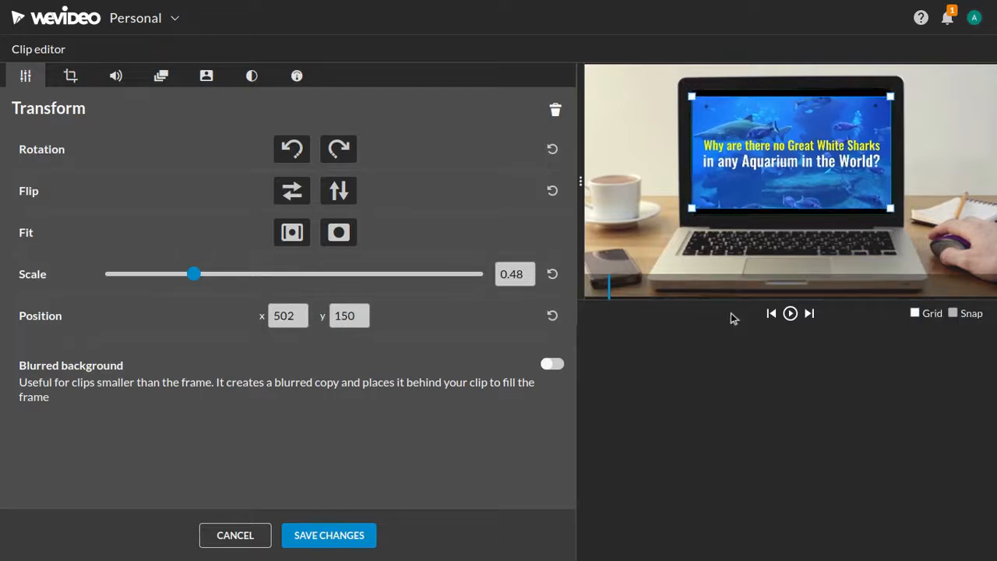
pyautogui.click(791, 313)
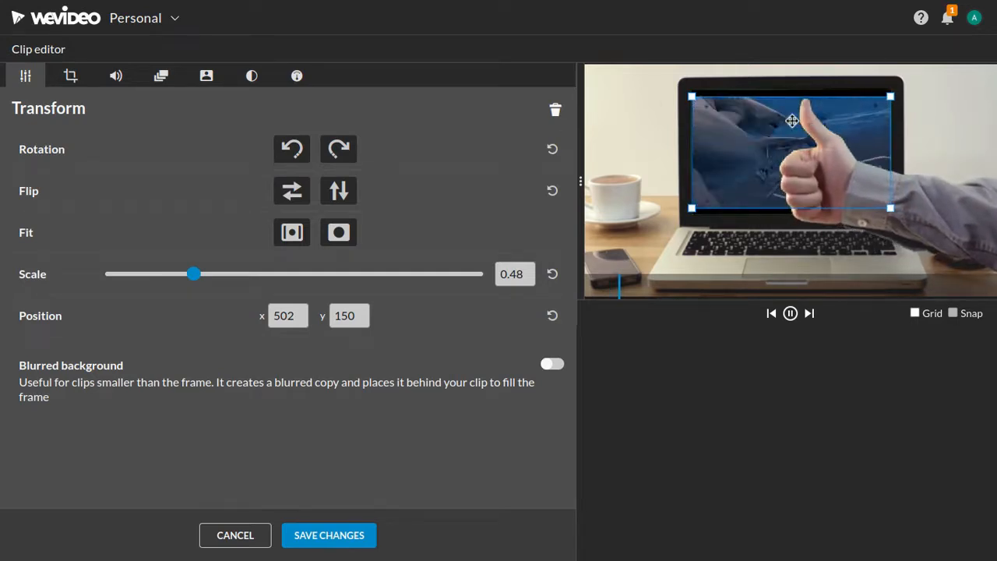
pyautogui.click(790, 313)
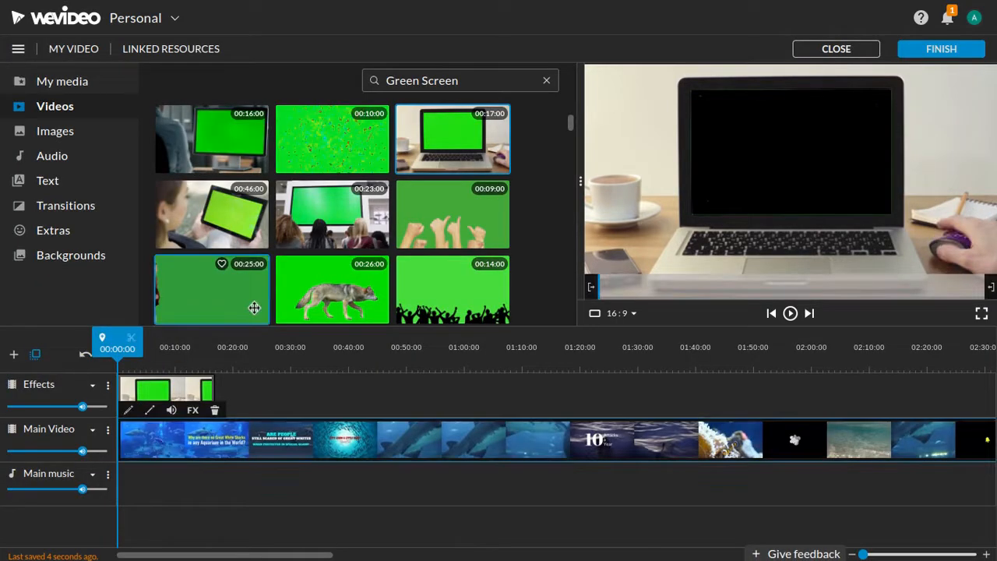
# Place the 23-second green-screen pigeon clip directly after the laptop clip on the Effects track
pyautogui.scroll(-8, 334, 207)
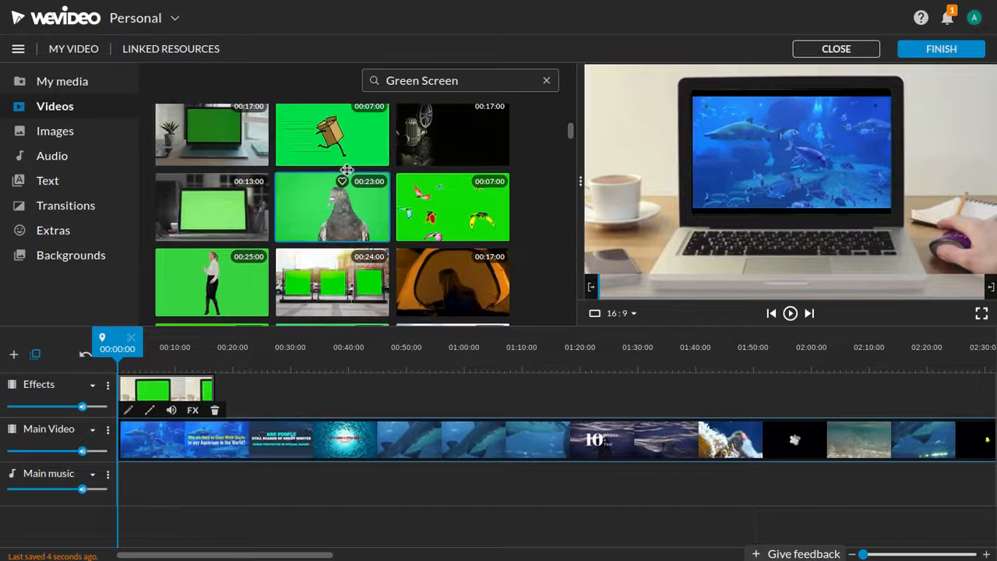
pyautogui.click(354, 211)
pyautogui.moveTo(354, 211); pyautogui.dragTo(228, 394)
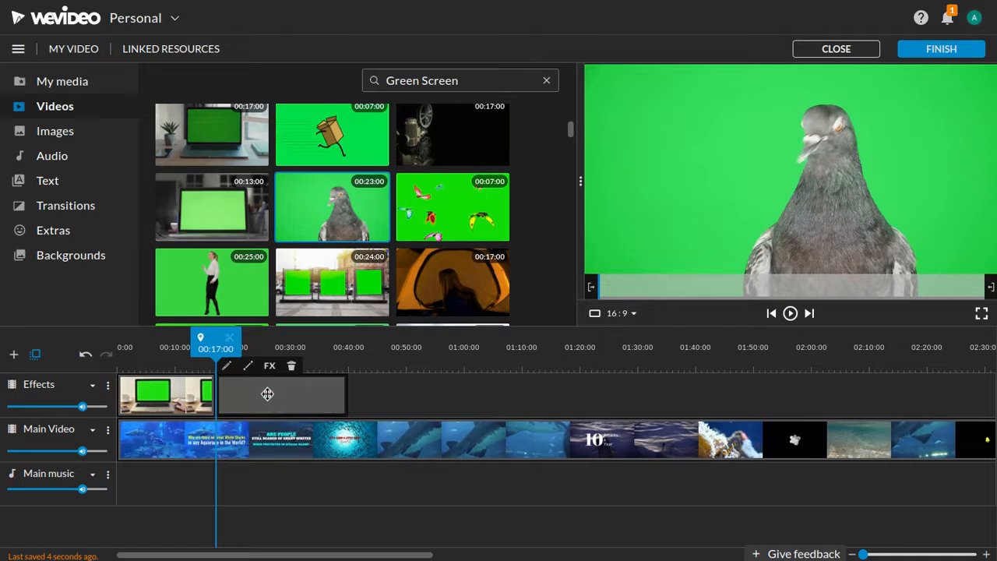
# Remove the pigeon clip's green background with Color Keying, picking color 38df60, and save the clip changes
pyautogui.click(226, 366)
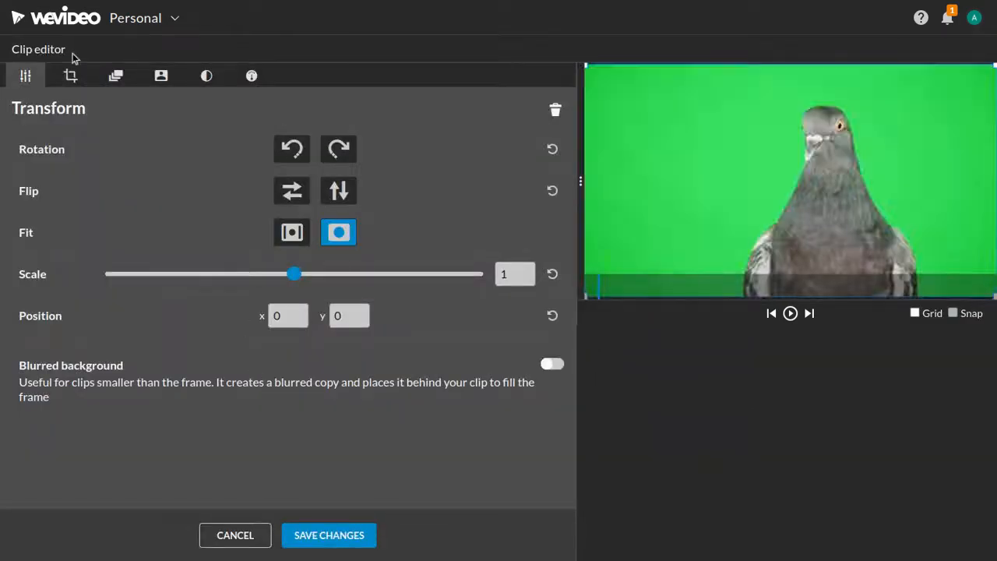
pyautogui.click(162, 77)
pyautogui.click(176, 150)
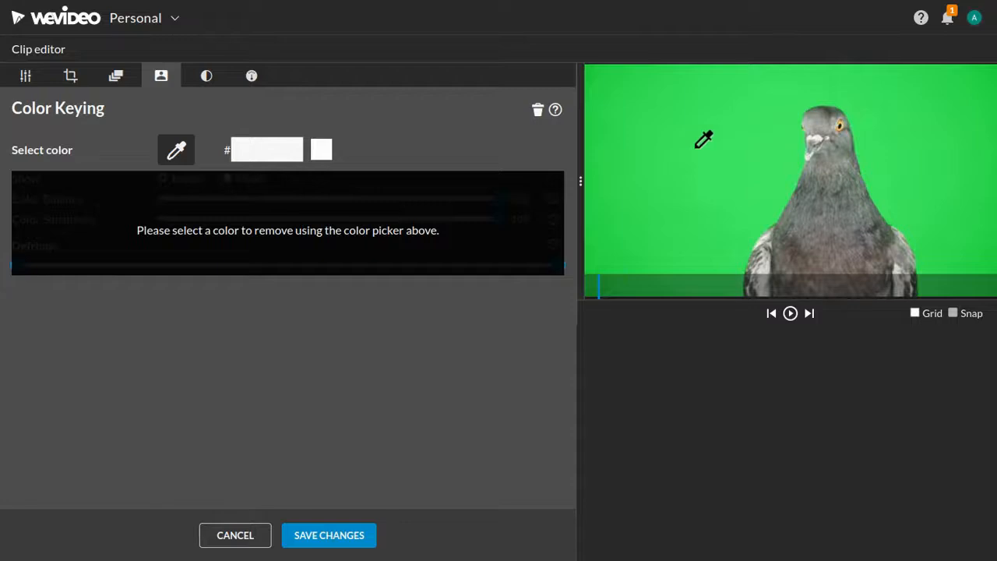
pyautogui.click(699, 139)
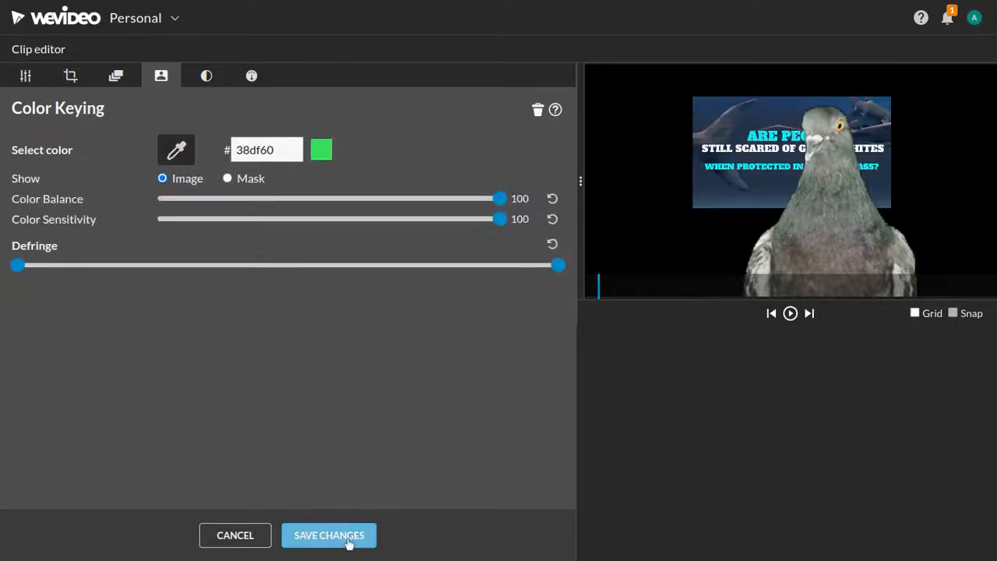
pyautogui.click(375, 551)
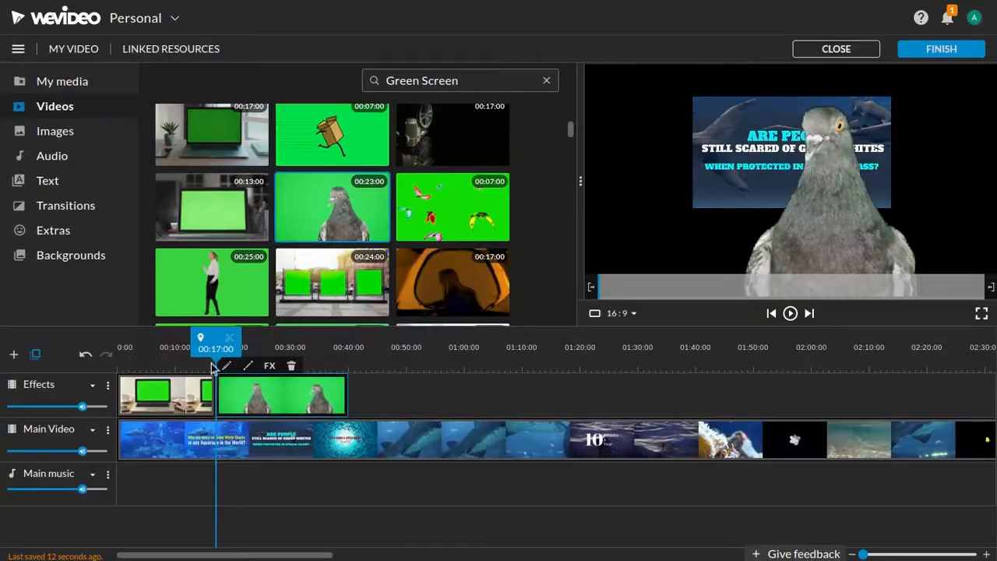
# Split the Main Video clip at 00:16:18, near the end of the laptop clip
pyautogui.click(205, 394)
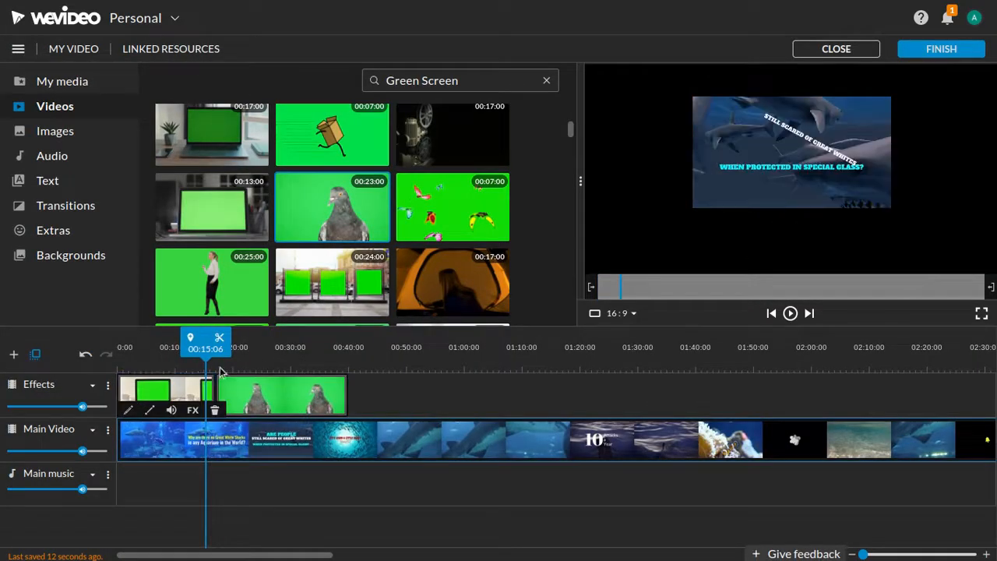
pyautogui.moveTo(209, 348); pyautogui.dragTo(216, 346)
pyautogui.click(227, 337)
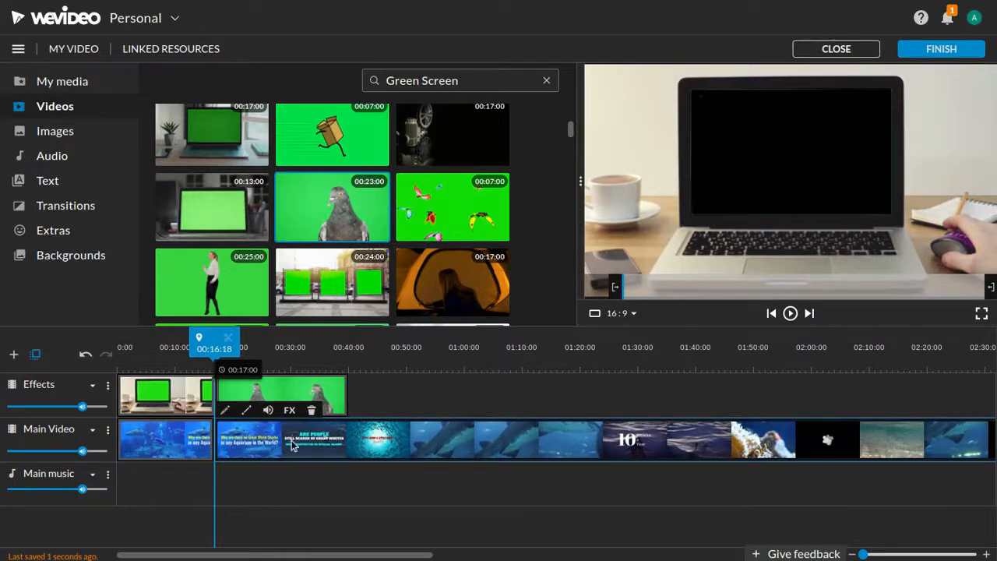
pyautogui.click(224, 410)
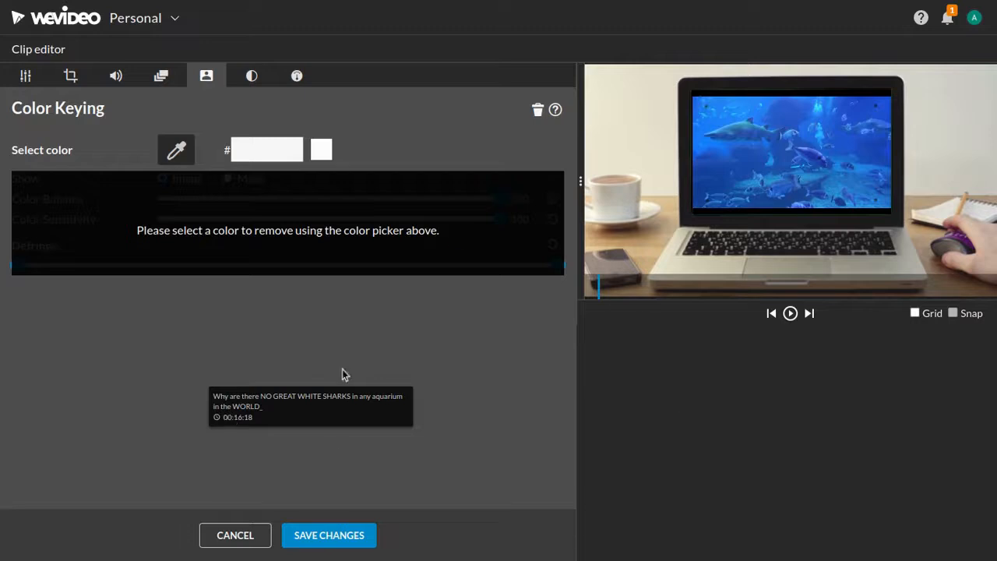
pyautogui.click(233, 537)
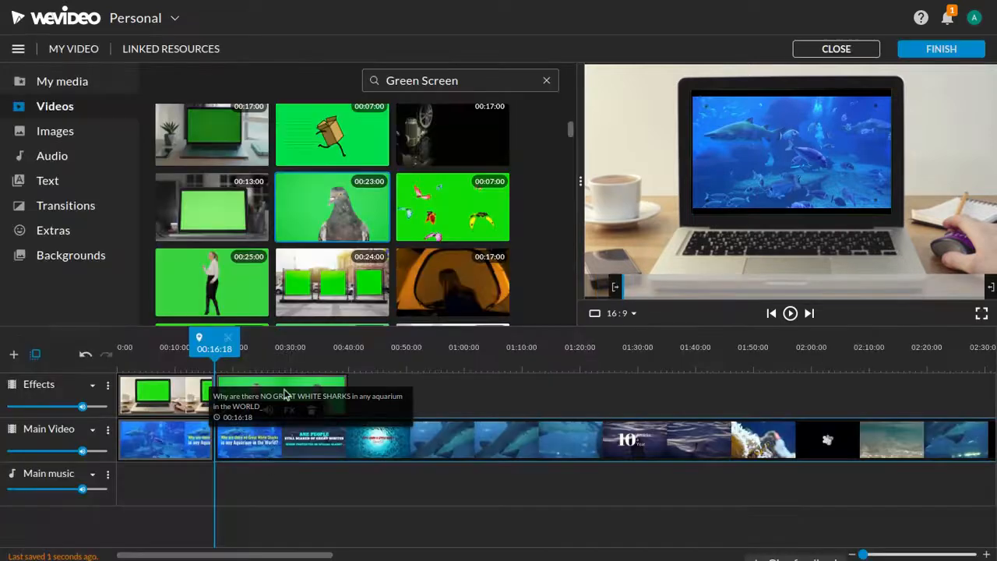
pyautogui.click(257, 349)
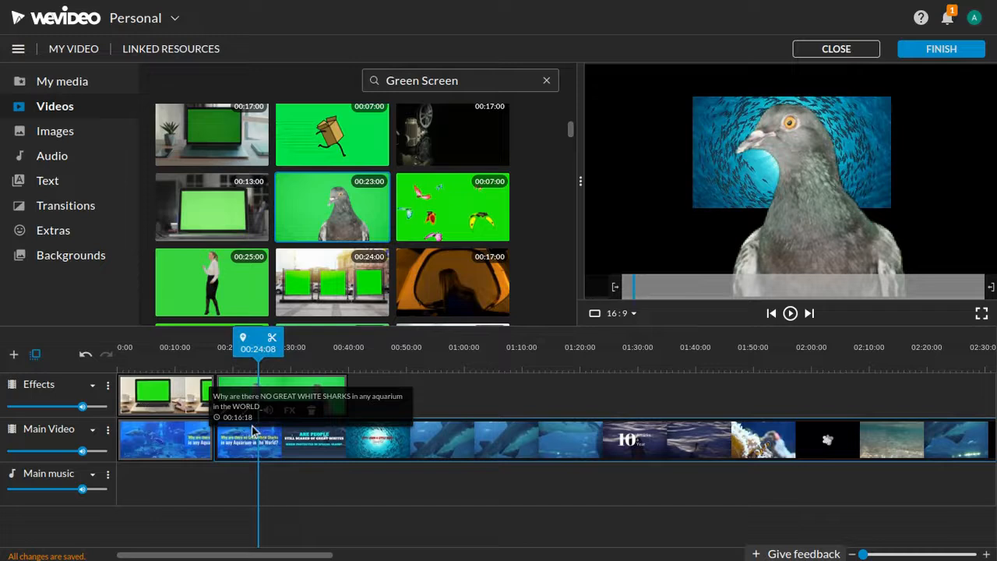
pyautogui.click(243, 451)
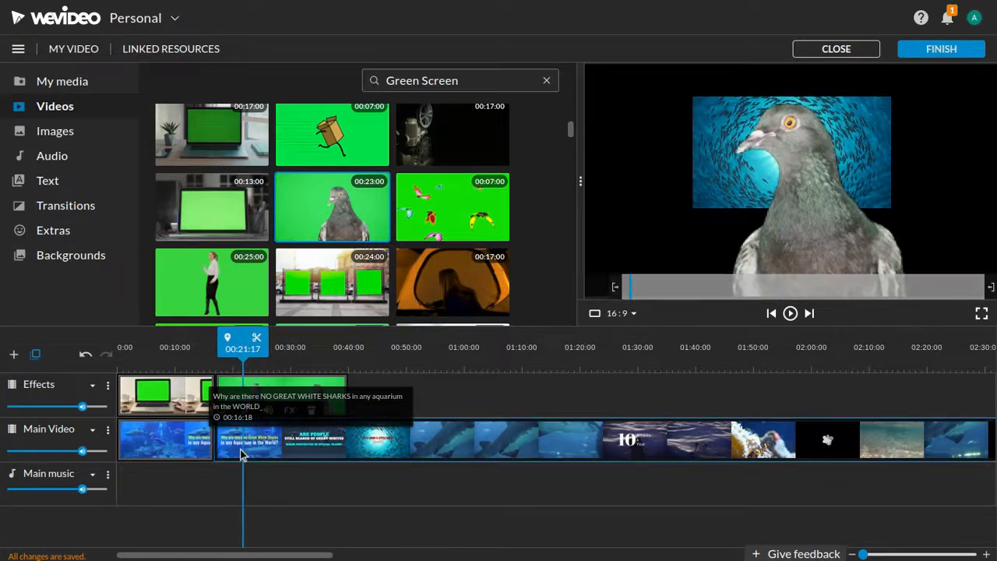
pyautogui.rightClick(233, 439)
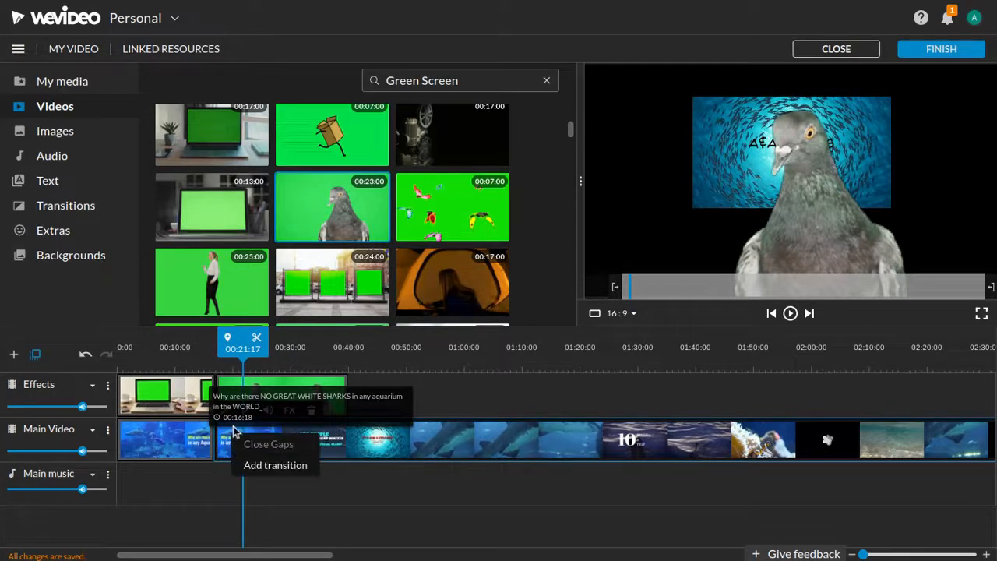
pyautogui.click(254, 505)
pyautogui.click(366, 365)
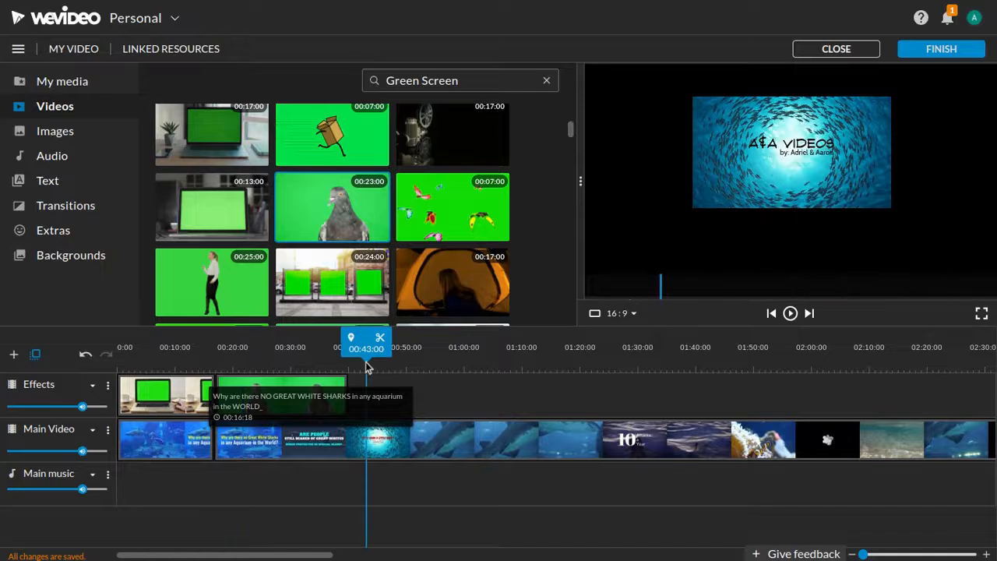
pyautogui.click(250, 357)
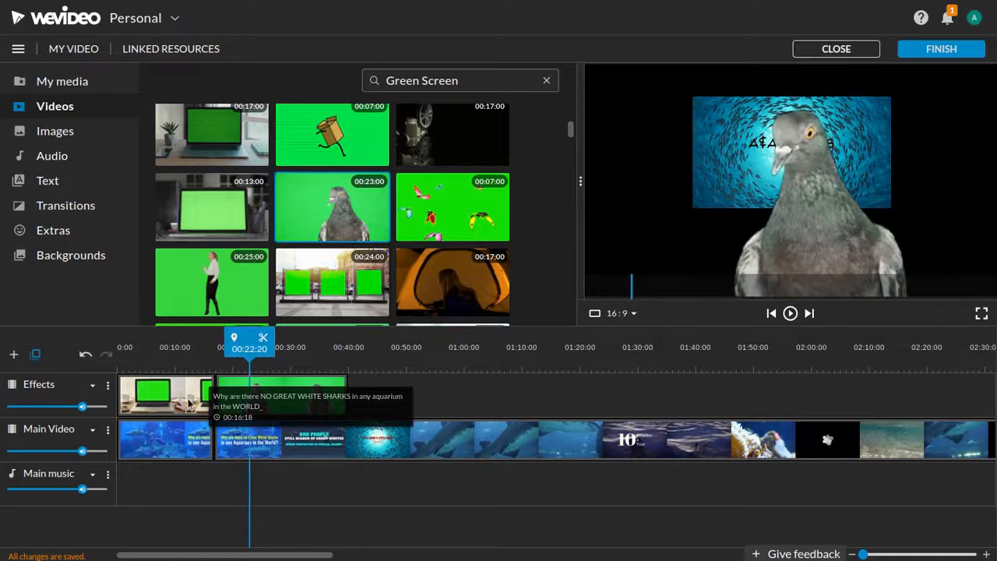
# Scale the second Main Video clip to 0.96 at position x 34, y 7, save it, and preview it behind the pigeon
pyautogui.click(193, 453)
pyautogui.click(247, 443)
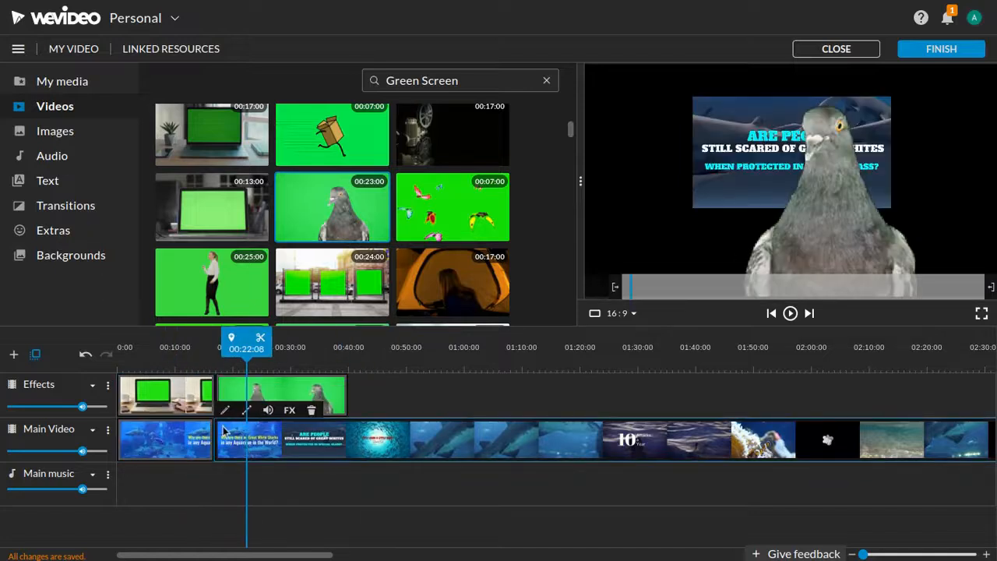
pyautogui.click(225, 410)
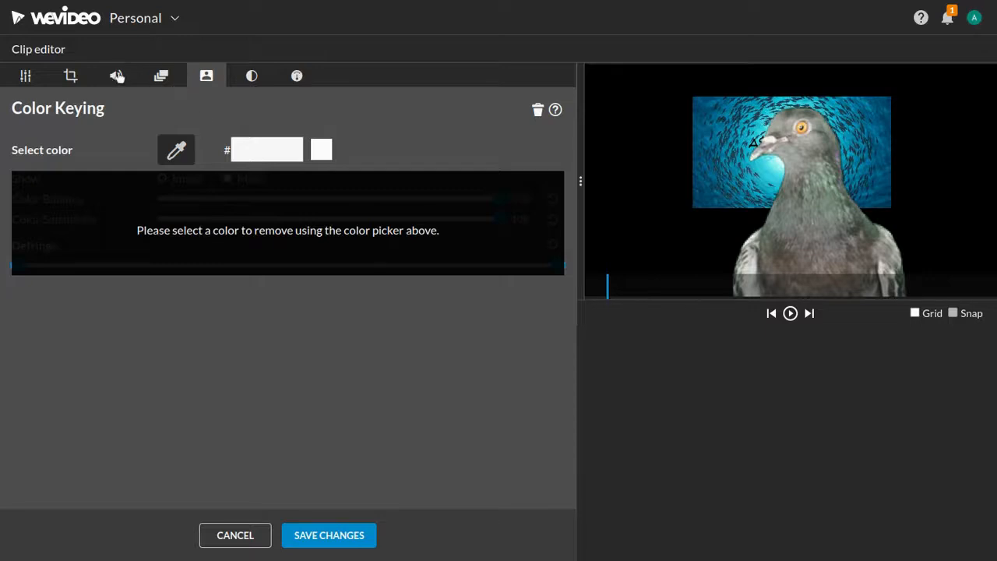
pyautogui.click(26, 76)
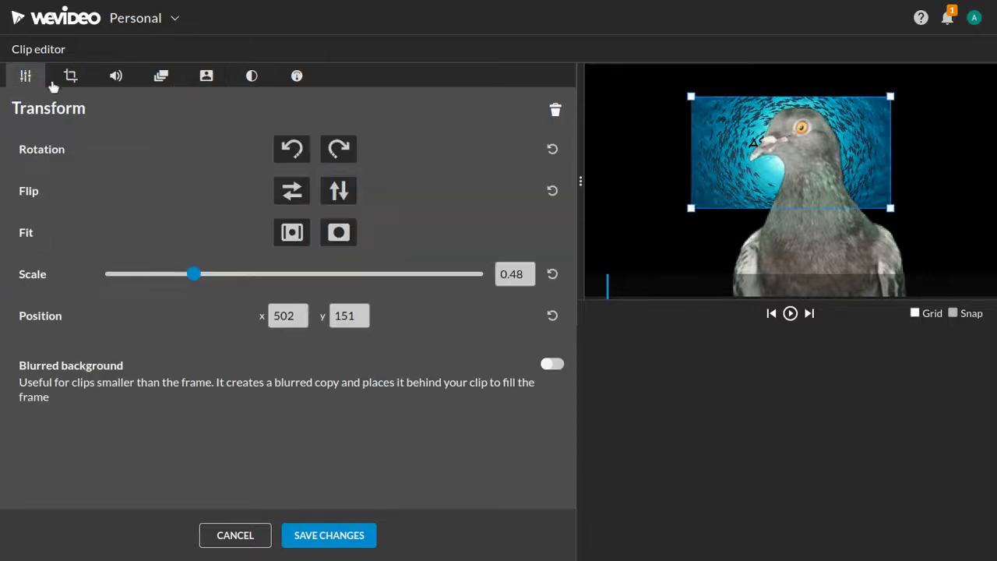
pyautogui.moveTo(891, 210); pyautogui.dragTo(919, 207)
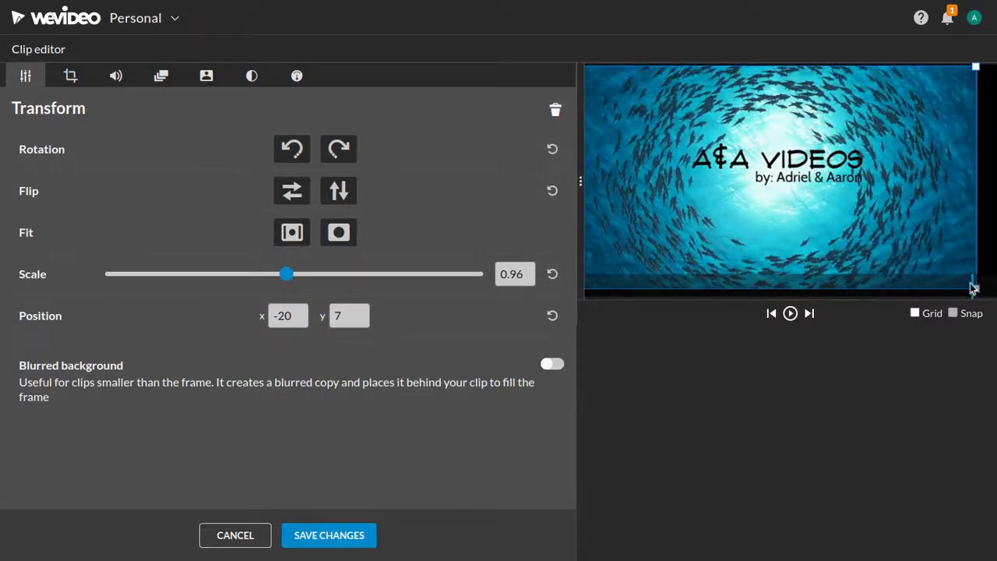
pyautogui.moveTo(970, 277); pyautogui.dragTo(960, 214)
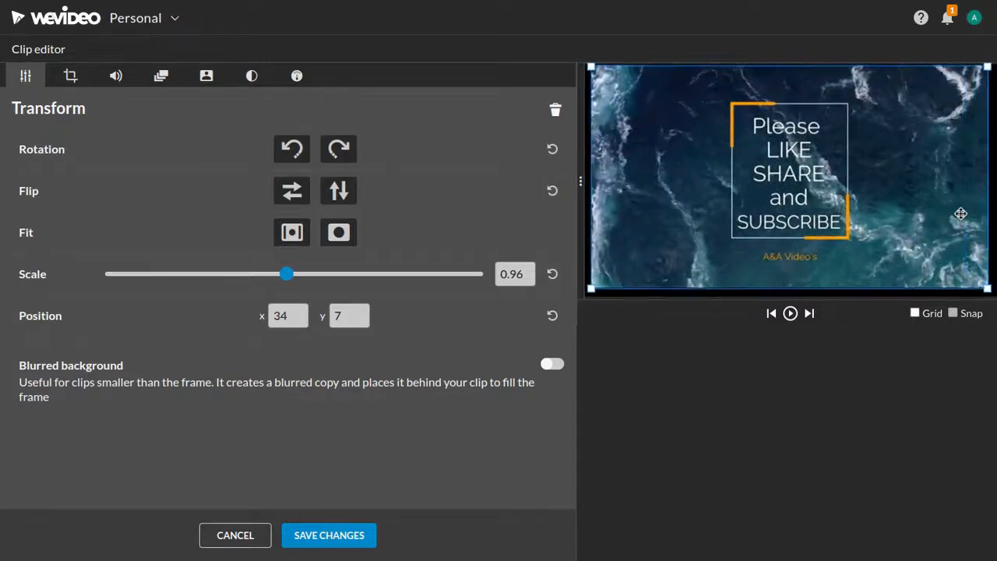
pyautogui.click(365, 537)
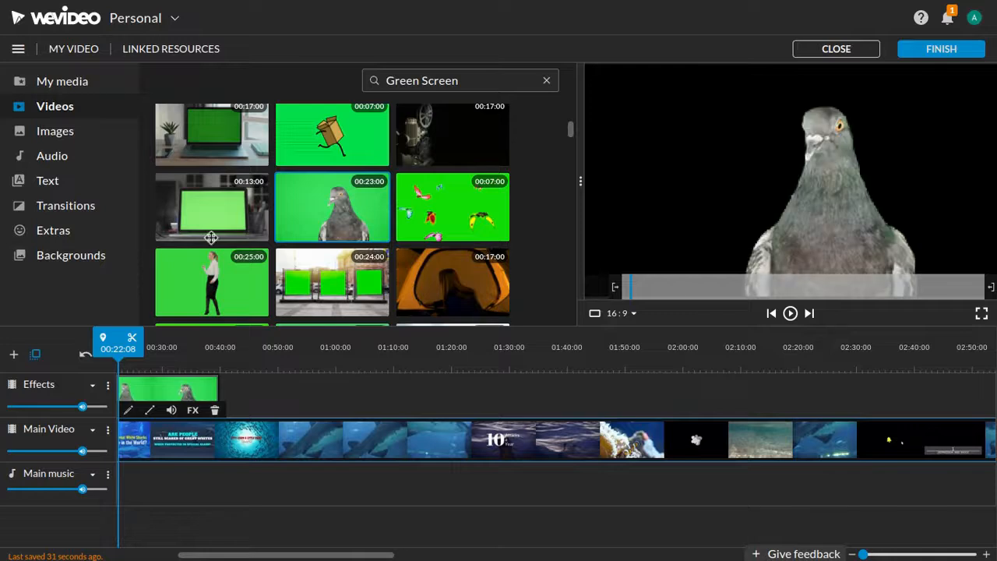
pyautogui.click(790, 312)
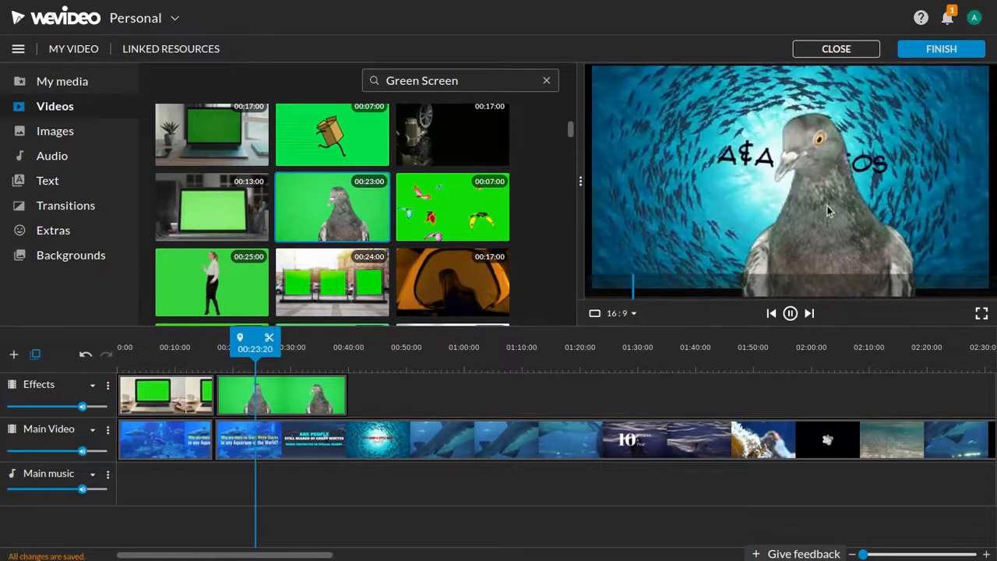
pyautogui.click(790, 312)
# Browse the Green Screen search results for other usable stock clips
pyautogui.scroll(-5, 273, 194)
pyautogui.click(474, 78)
pyautogui.hotkey('ctrl', 'a')
pyautogui.press('BackSpace')
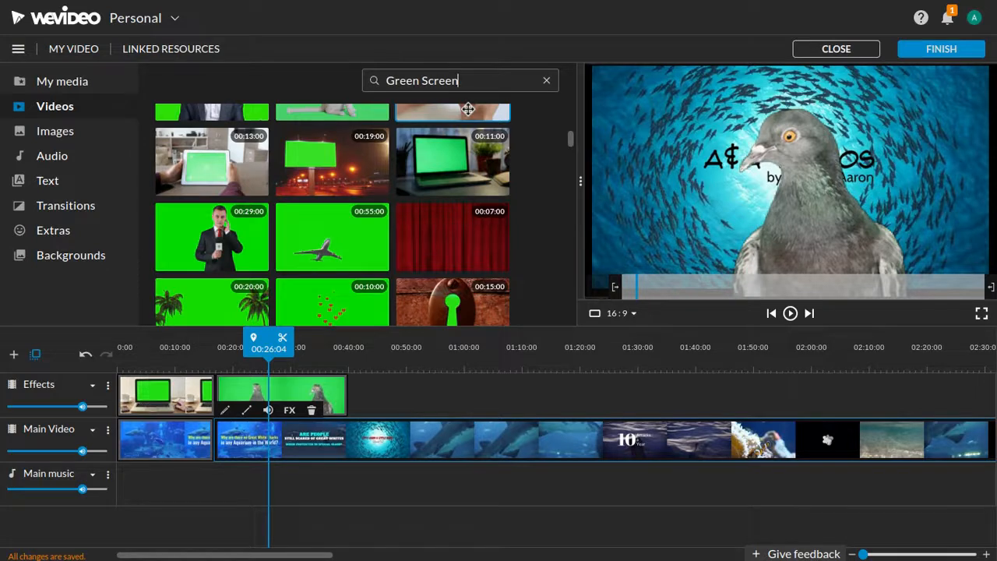
pyautogui.scroll(5, 381, 201)
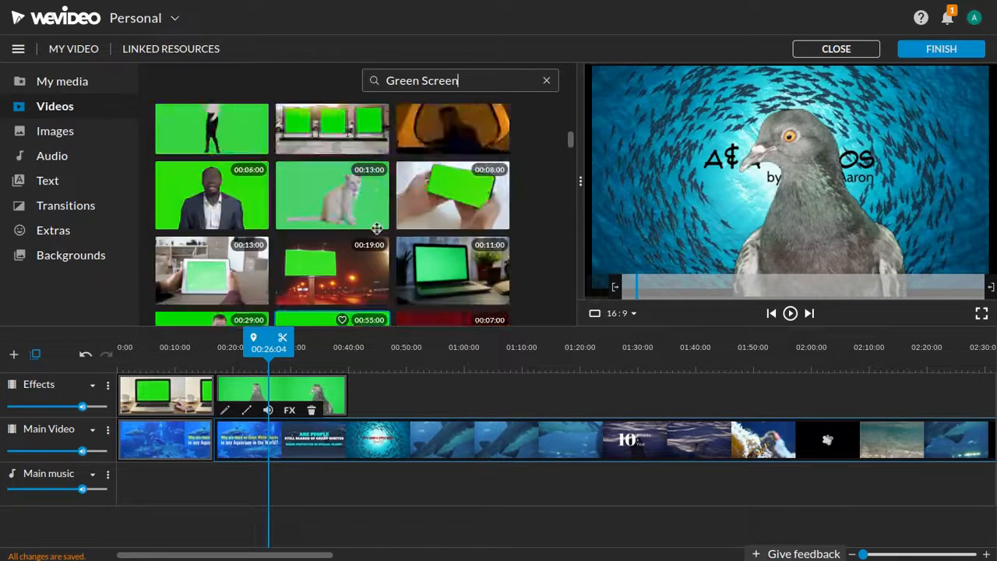
pyautogui.scroll(5, 342, 207)
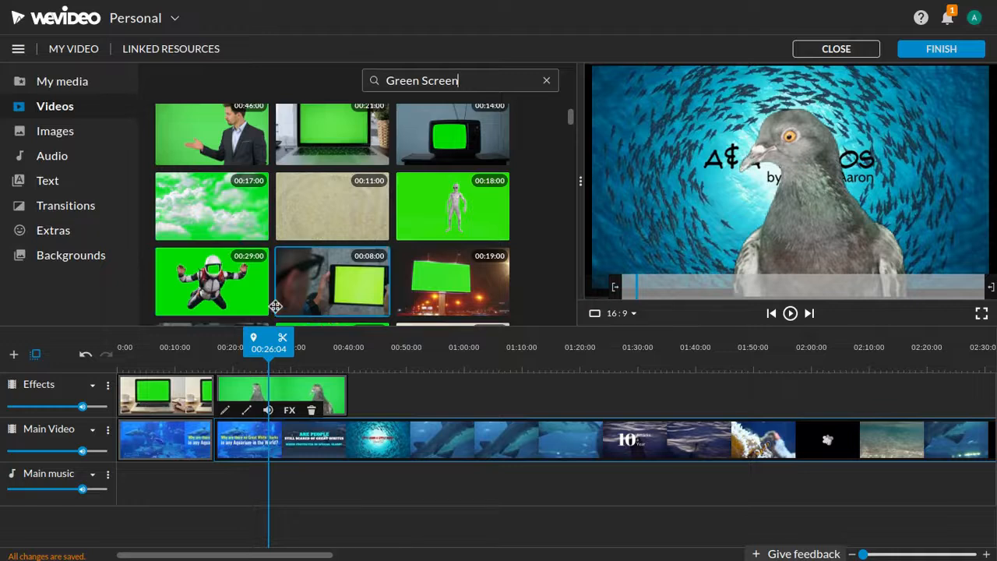
pyautogui.scroll(-3, 352, 194)
pyautogui.scroll(-10, 389, 204)
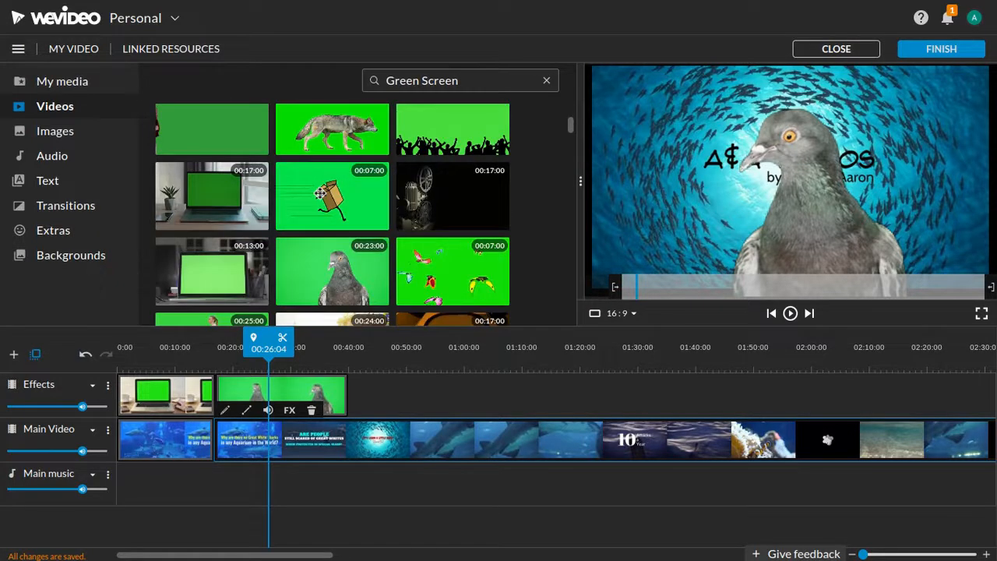
pyautogui.scroll(-3, 425, 193)
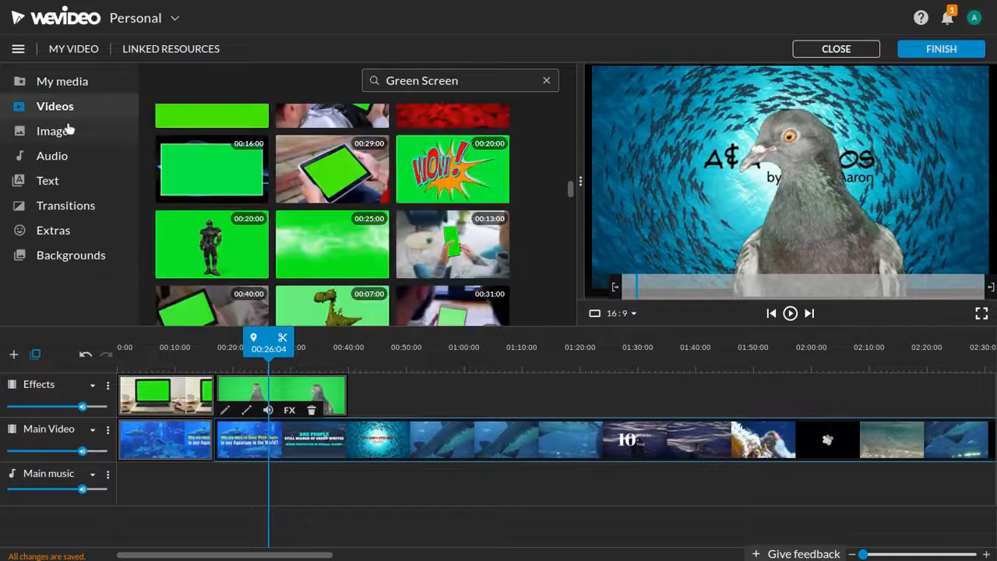
# Look through the media library categories, including Backgrounds, My media, Videos, Audio and Transitions
pyautogui.click(71, 207)
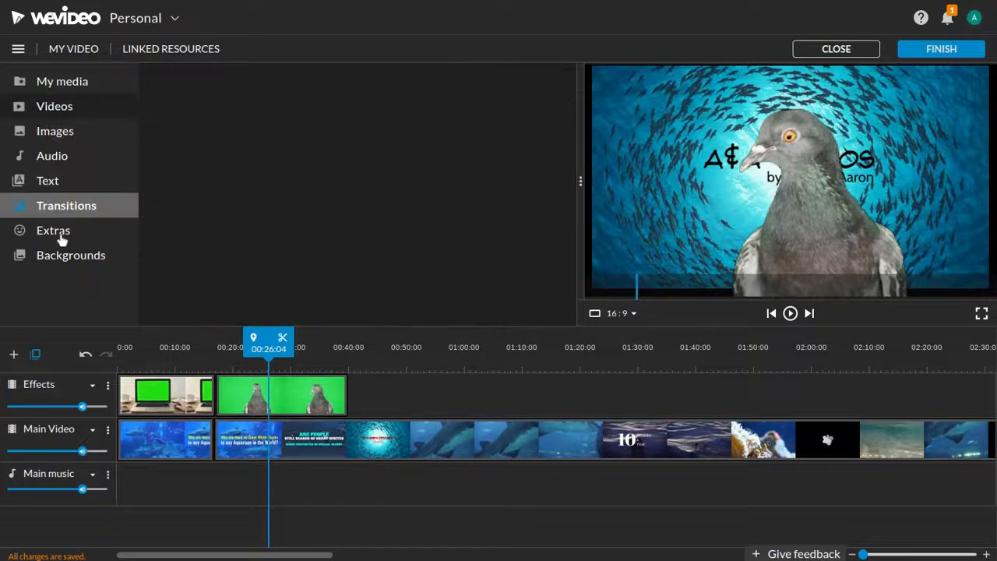
pyautogui.click(84, 260)
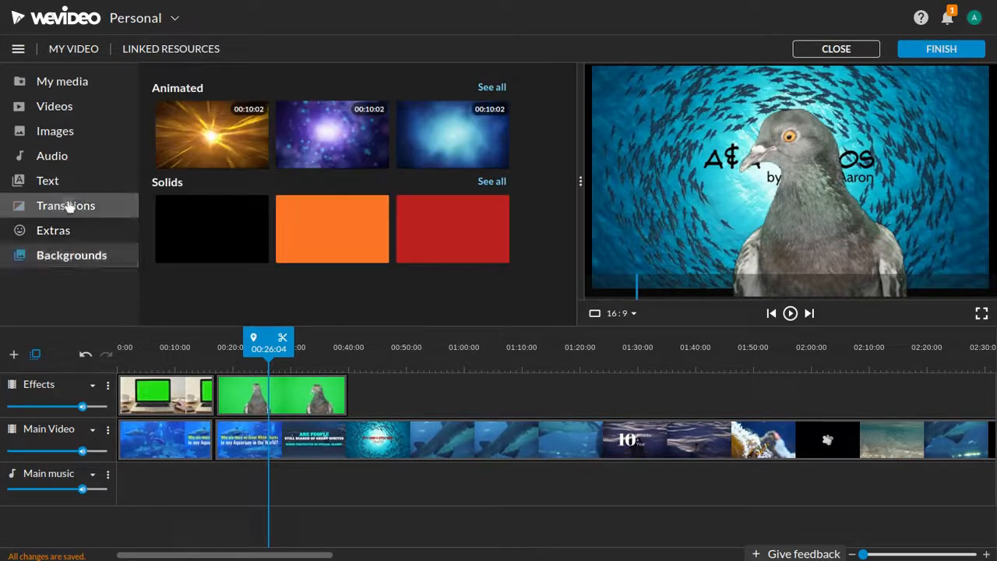
pyautogui.click(67, 205)
pyautogui.click(59, 92)
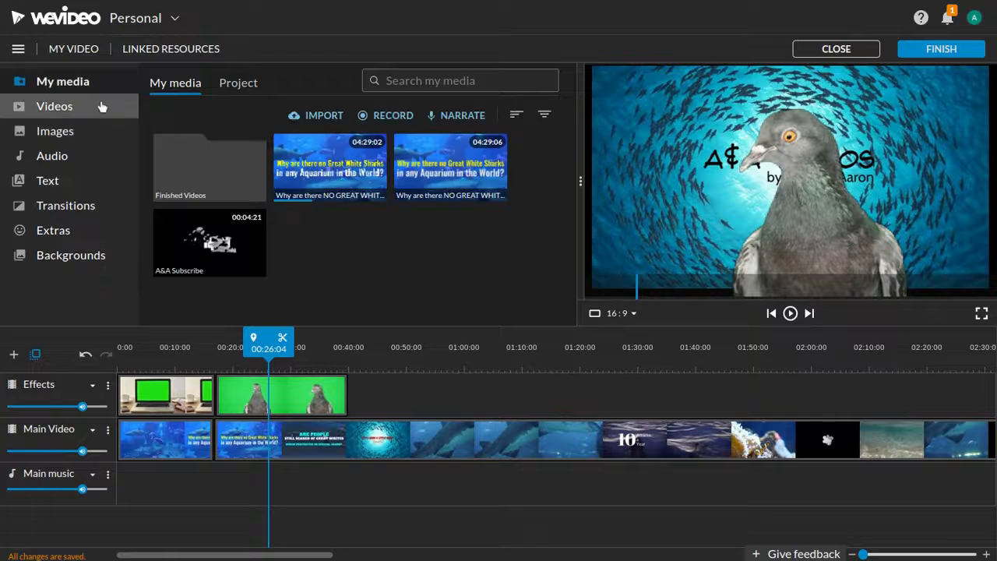
pyautogui.click(37, 106)
pyautogui.click(105, 159)
pyautogui.click(97, 206)
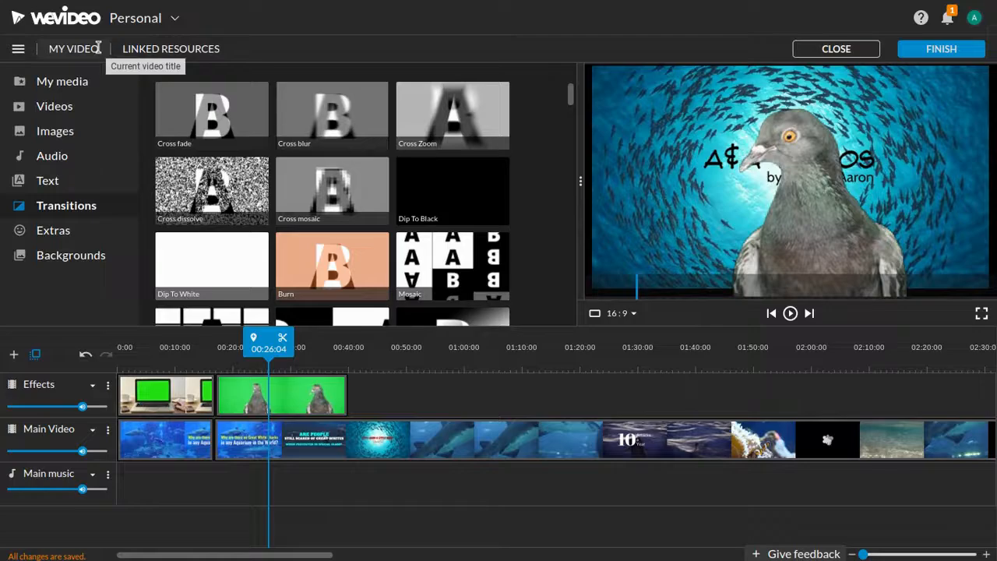
# Rename the video to "Shark (Test)"
pyautogui.click(98, 48)
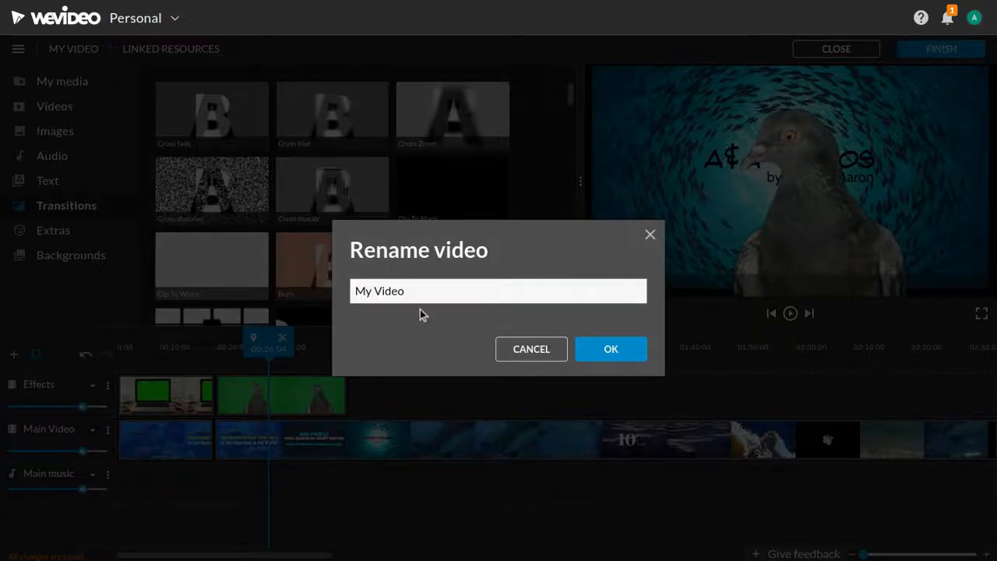
pyautogui.click(463, 298)
pyautogui.hotkey('ctrl', 'a')
pyautogui.press('BackSpace')
pyautogui.write('Sh')
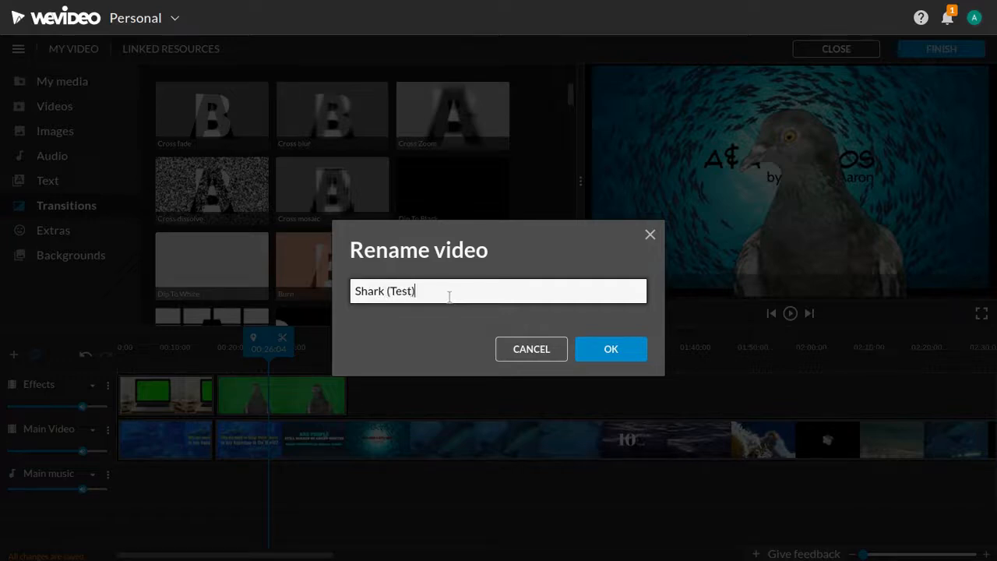
pyautogui.click(637, 354)
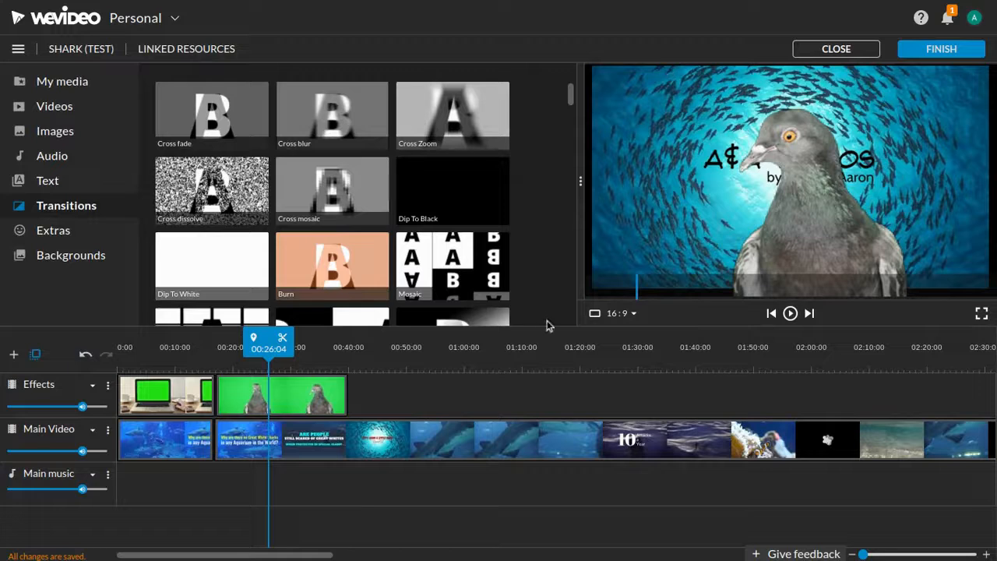
# Delete the pigeon and laptop clips from the Effects track and return the playhead to 00:00:00
pyautogui.click(252, 389)
pyautogui.click(290, 366)
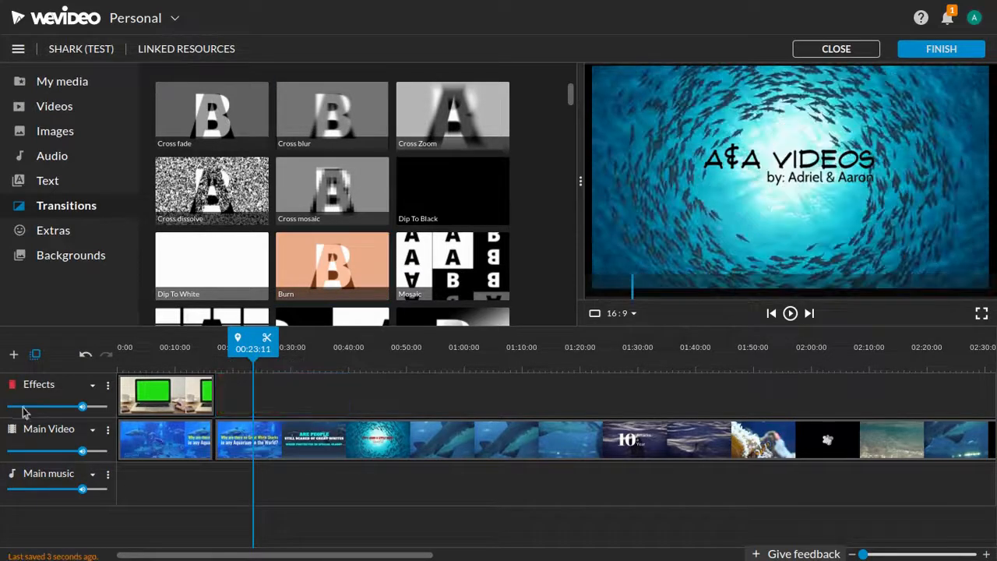
pyautogui.click(161, 402)
pyautogui.click(193, 365)
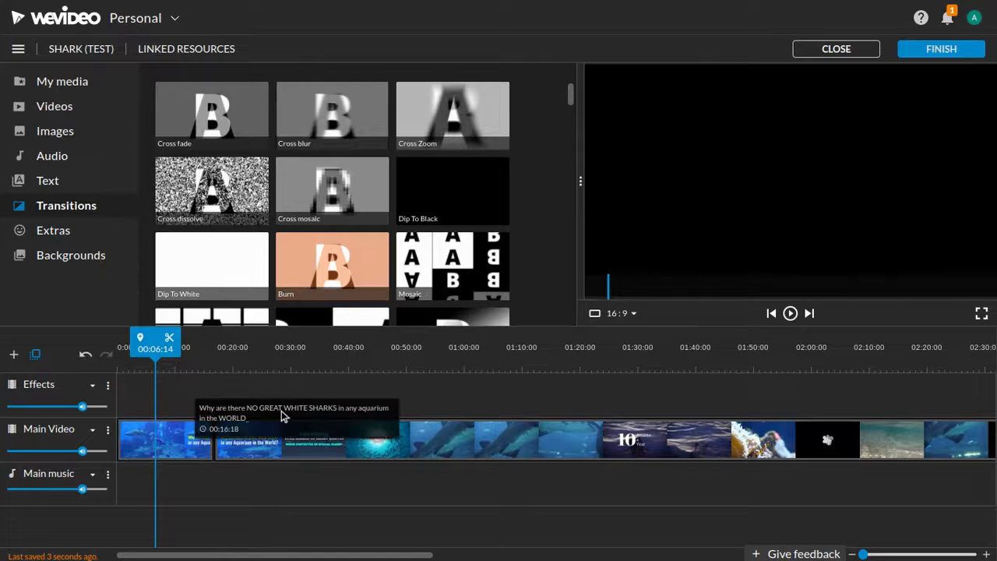
pyautogui.moveTo(152, 348); pyautogui.dragTo(114, 350)
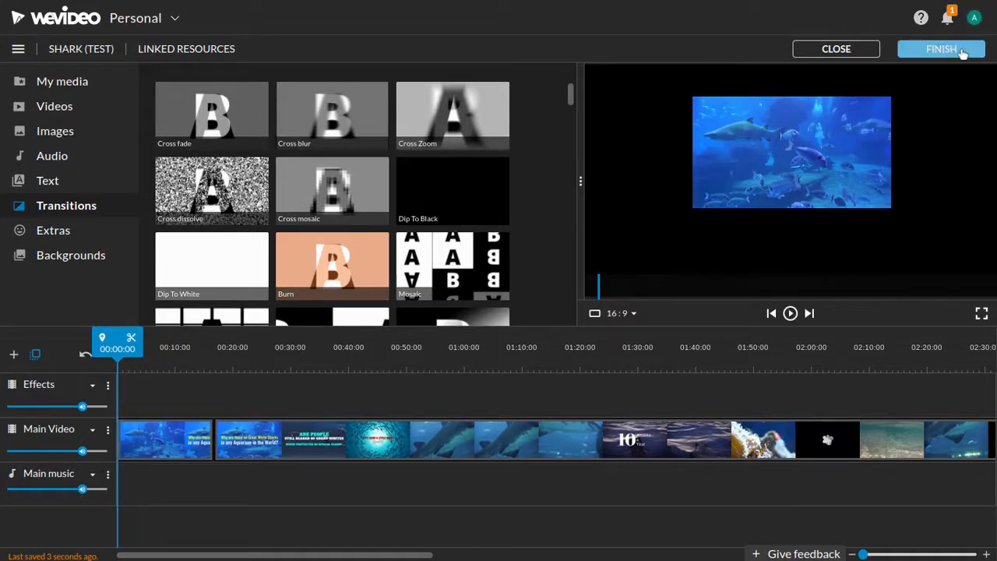
# Finish the project and export it as a video in HD 1280x720, with WeVideo and Google Drive as destinations
pyautogui.click(962, 52)
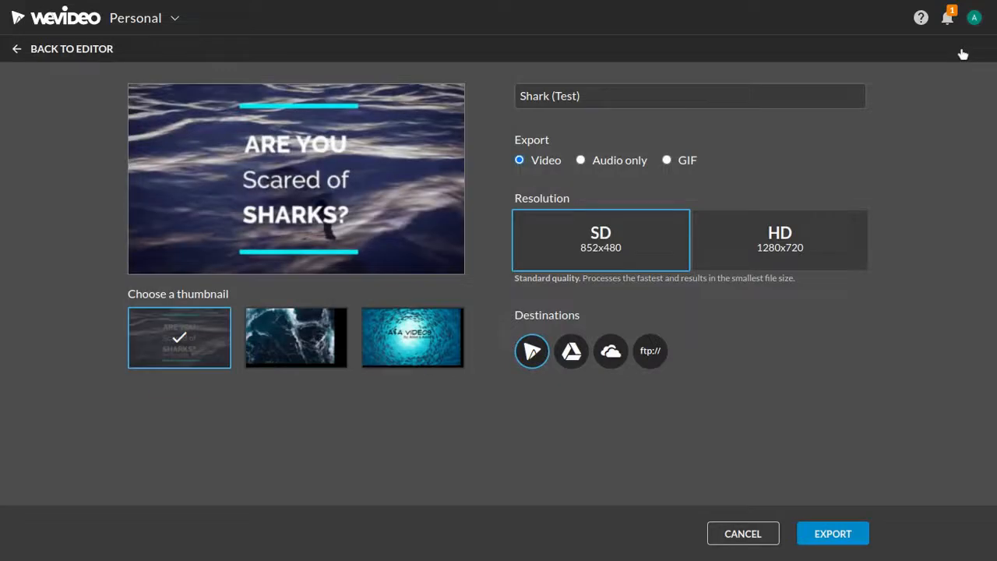
pyautogui.click(766, 254)
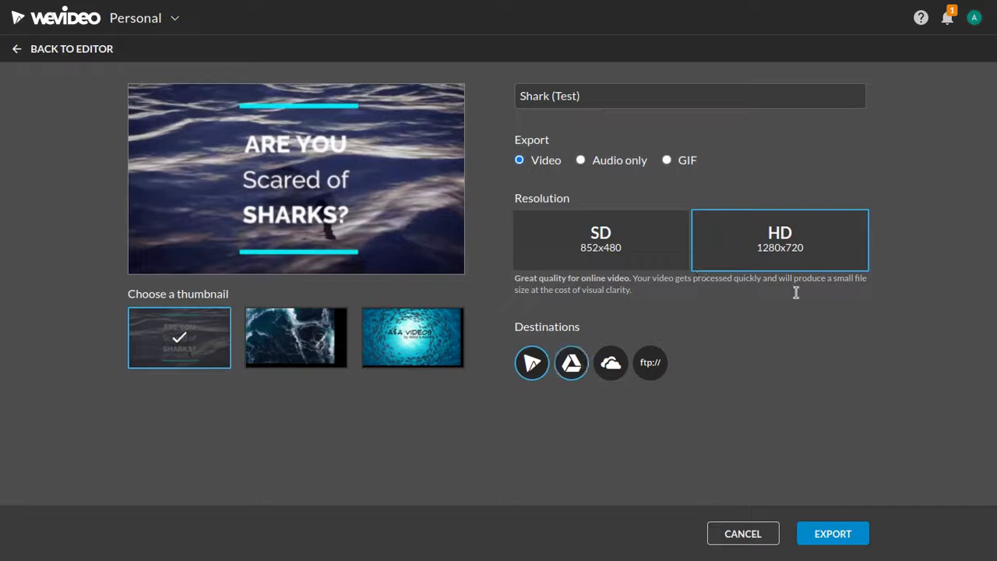
pyautogui.click(846, 537)
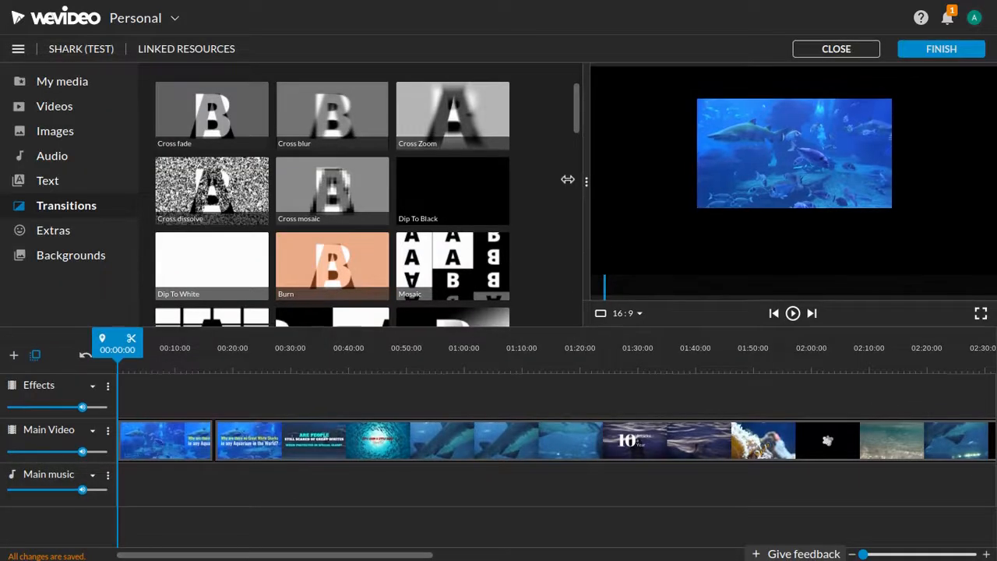
pyautogui.moveTo(568, 179); pyautogui.dragTo(564, 180)
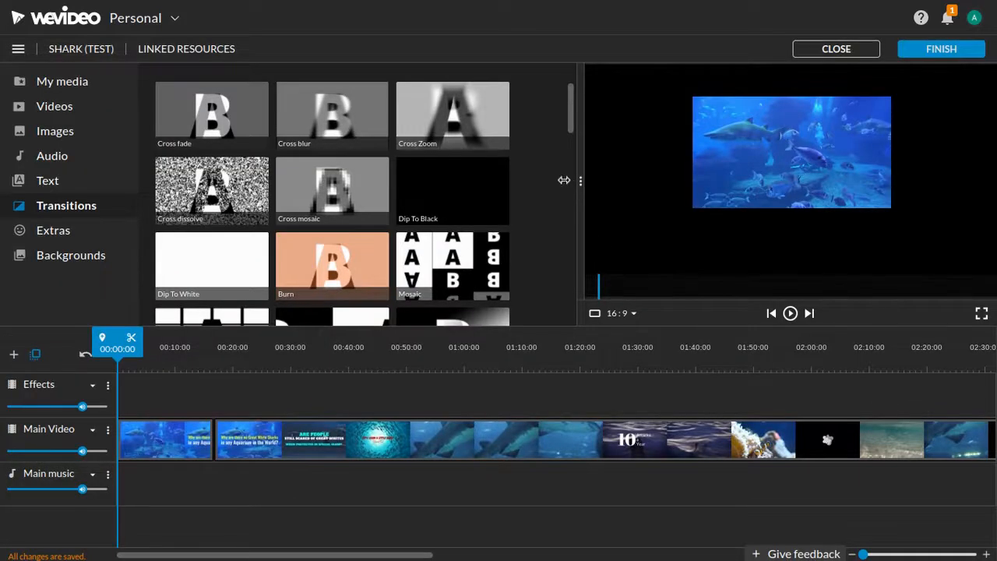